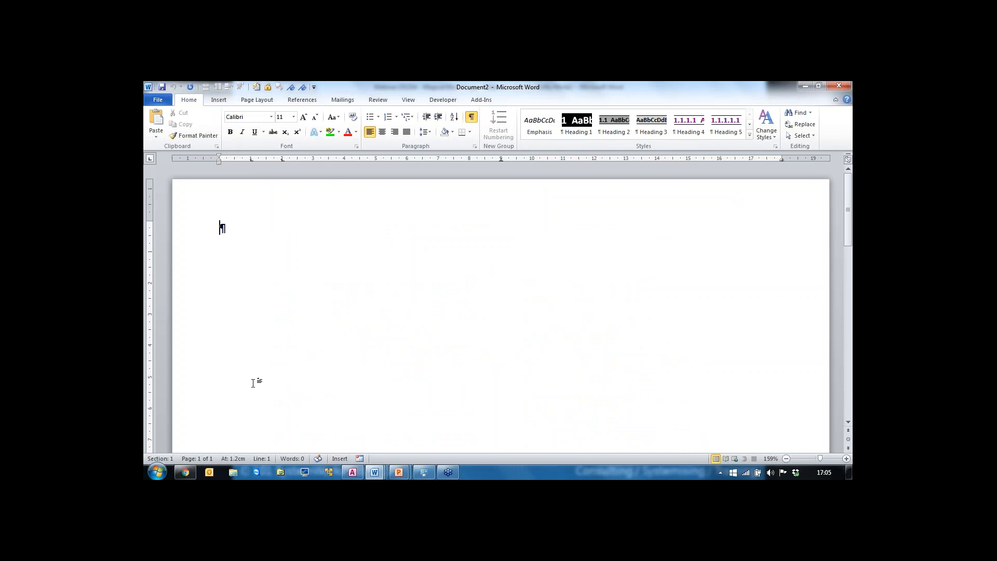
Step: Launch Excel and open the Webinar 151214 - Magical Mail Merge - Example Data.xlsx workbook as read-only
{"action": "left_click", "coordinate": [158, 474]}
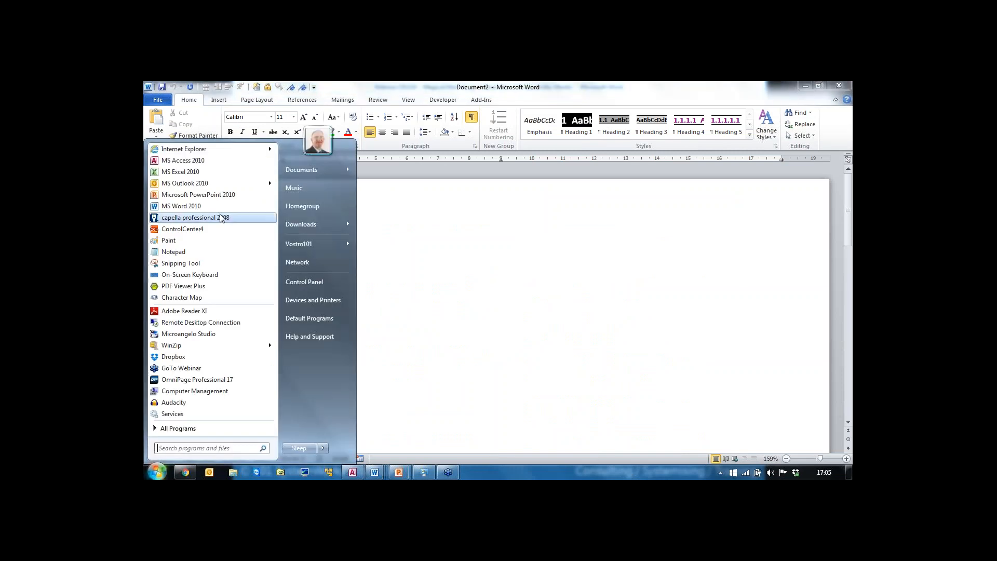
{"action": "left_click", "coordinate": [182, 172]}
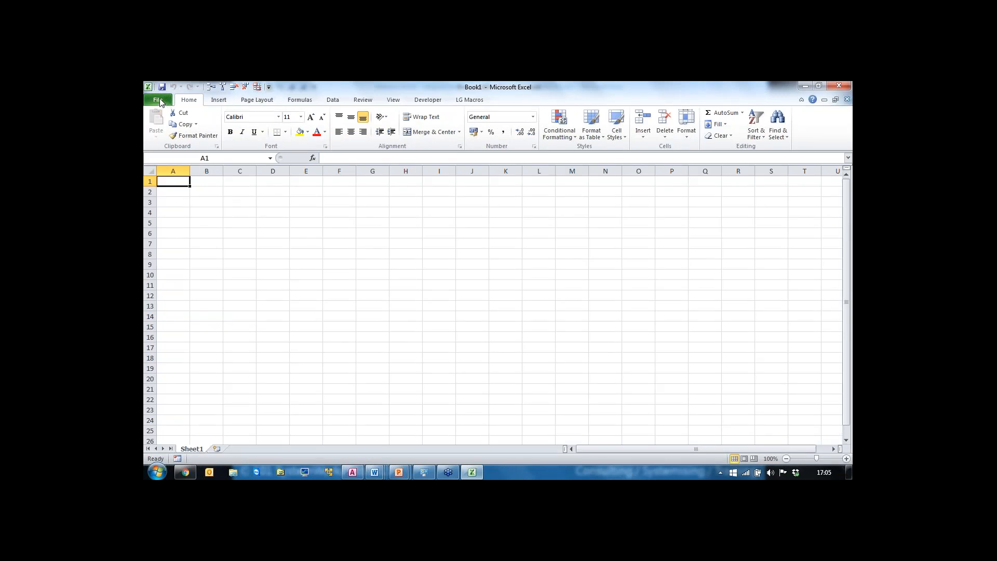
{"action": "left_click", "coordinate": [159, 100]}
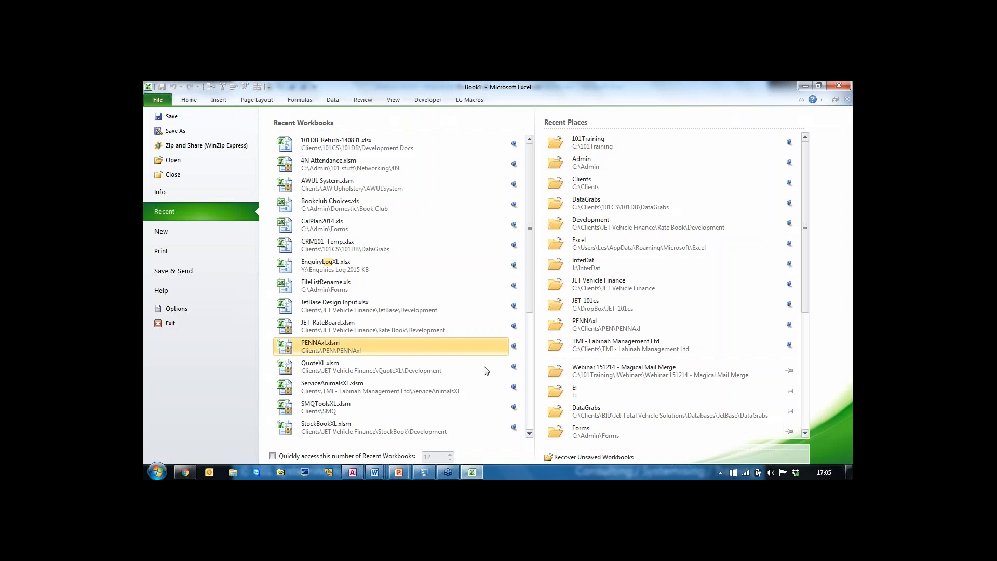
{"action": "left_click", "coordinate": [607, 380]}
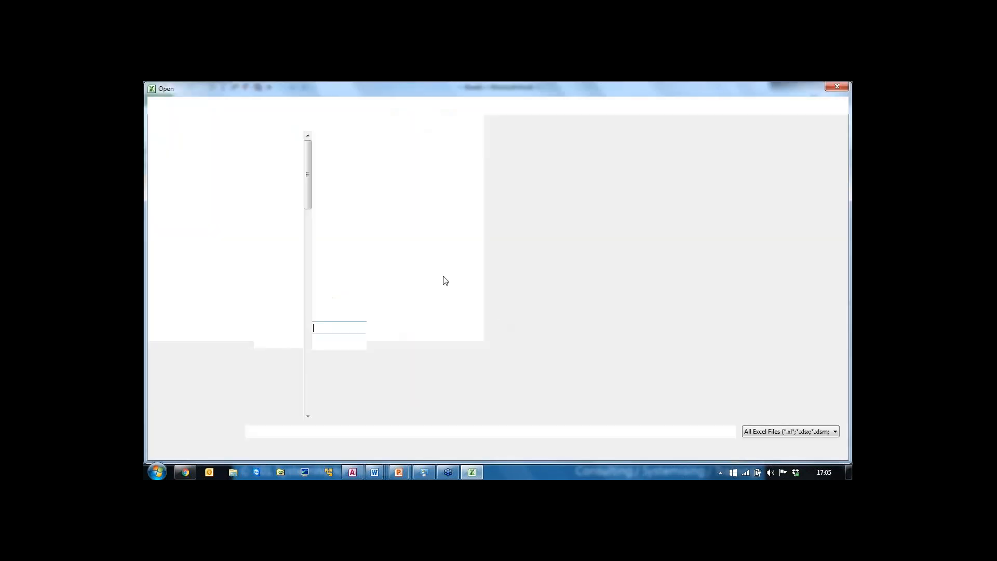
{"action": "double_click", "coordinate": [348, 153]}
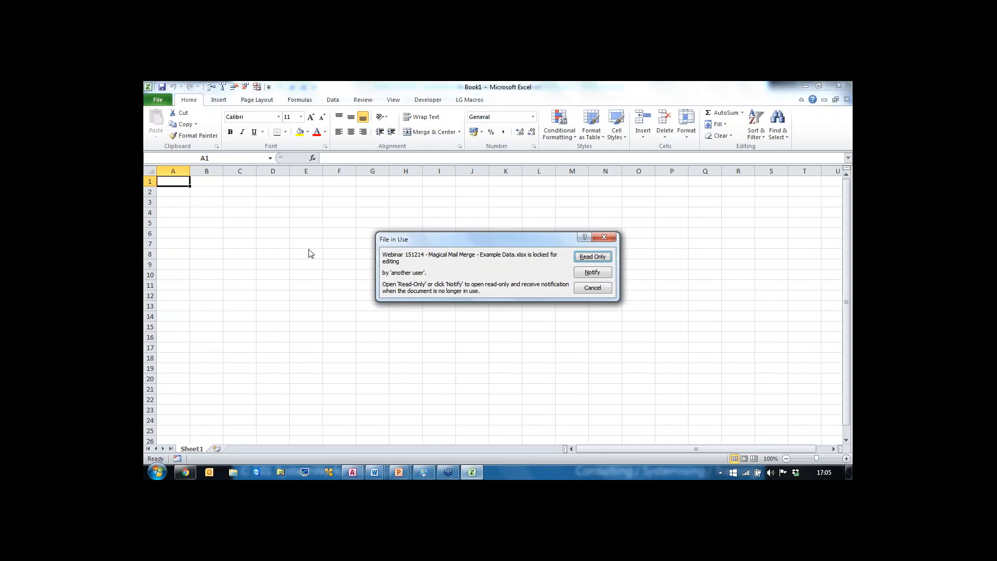
{"action": "left_click", "coordinate": [592, 256]}
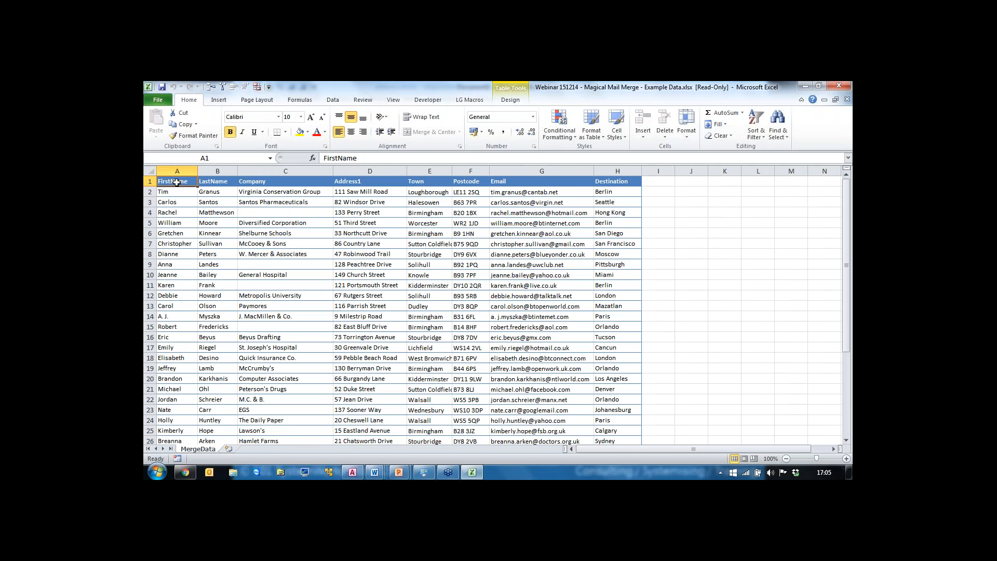
Step: Review the header row and the Email and Destination columns, then close the workbook and exit Excel
{"action": "left_click_drag", "start_coordinate": [179, 182], "coordinate": [470, 181]}
{"action": "left_click", "coordinate": [504, 183]}
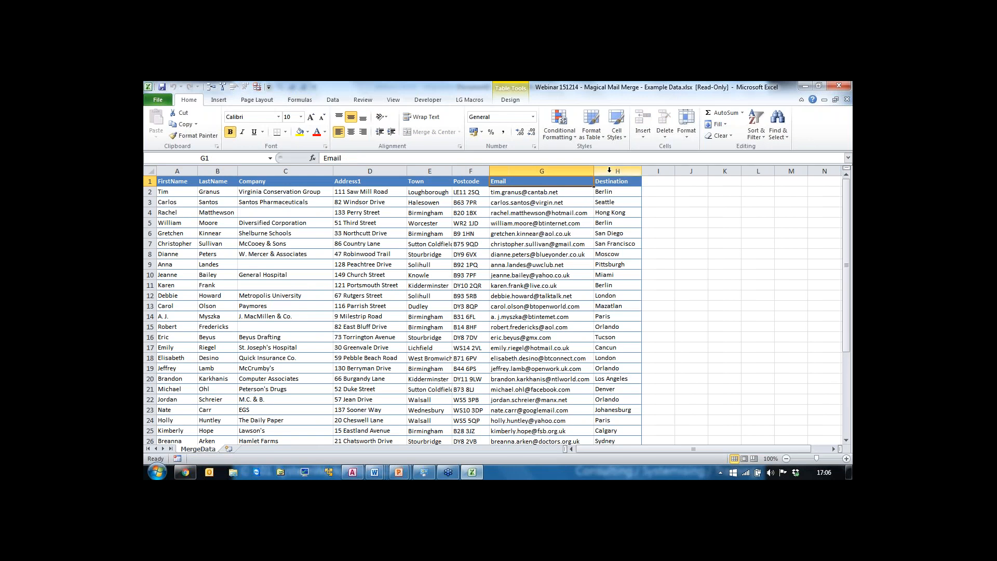
{"action": "left_click", "coordinate": [609, 170]}
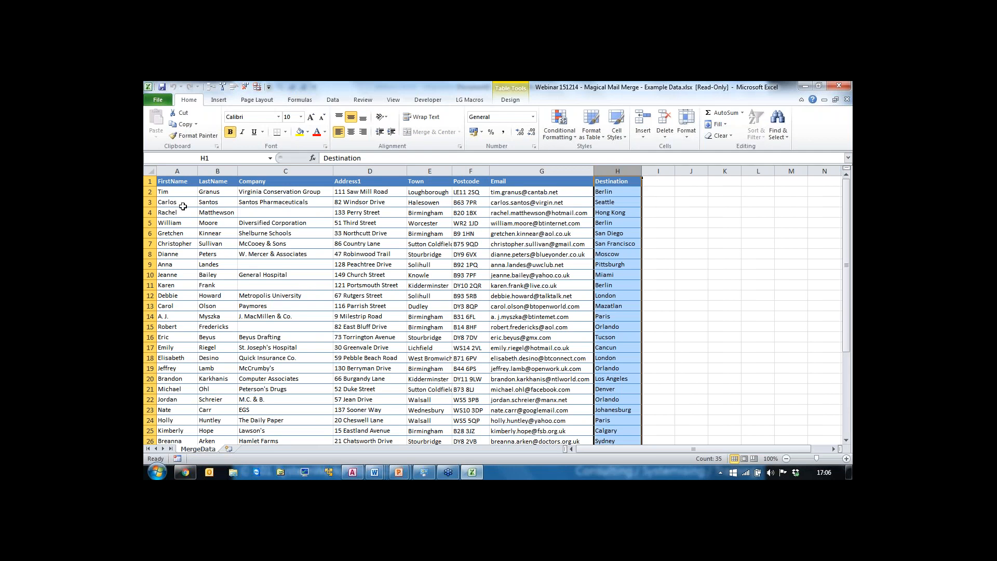
{"action": "left_click", "coordinate": [174, 191]}
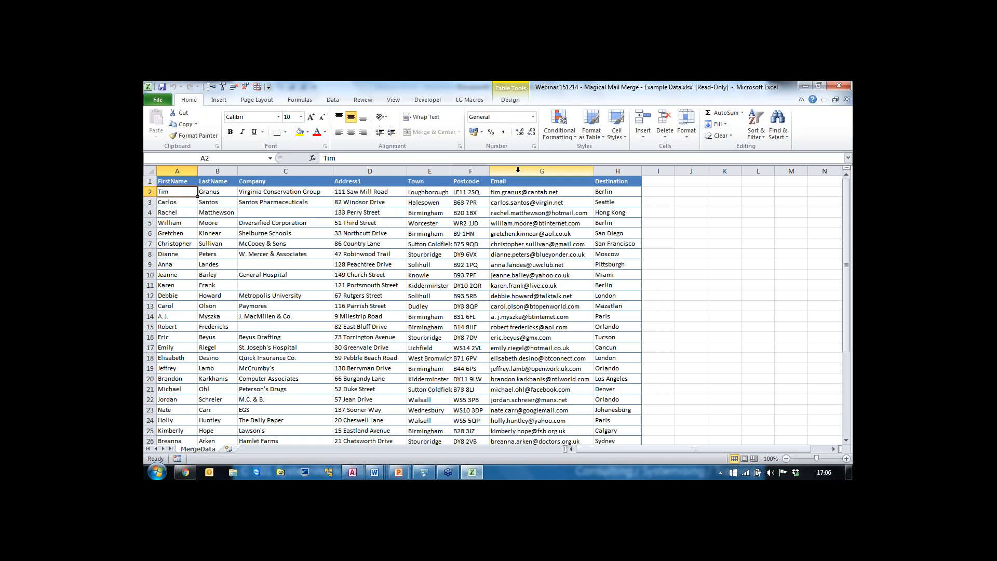
{"action": "left_click", "coordinate": [518, 169]}
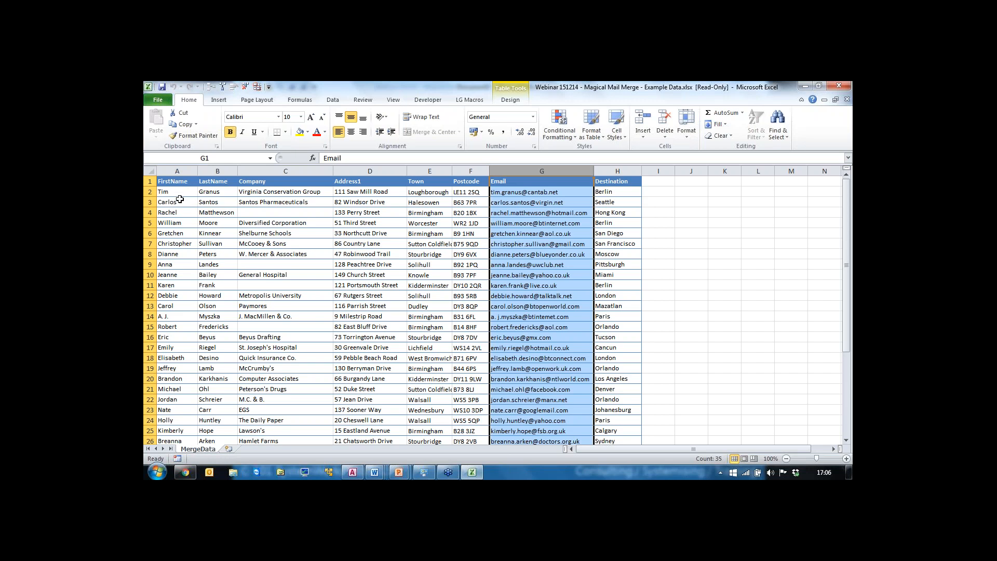
{"action": "left_click", "coordinate": [174, 193]}
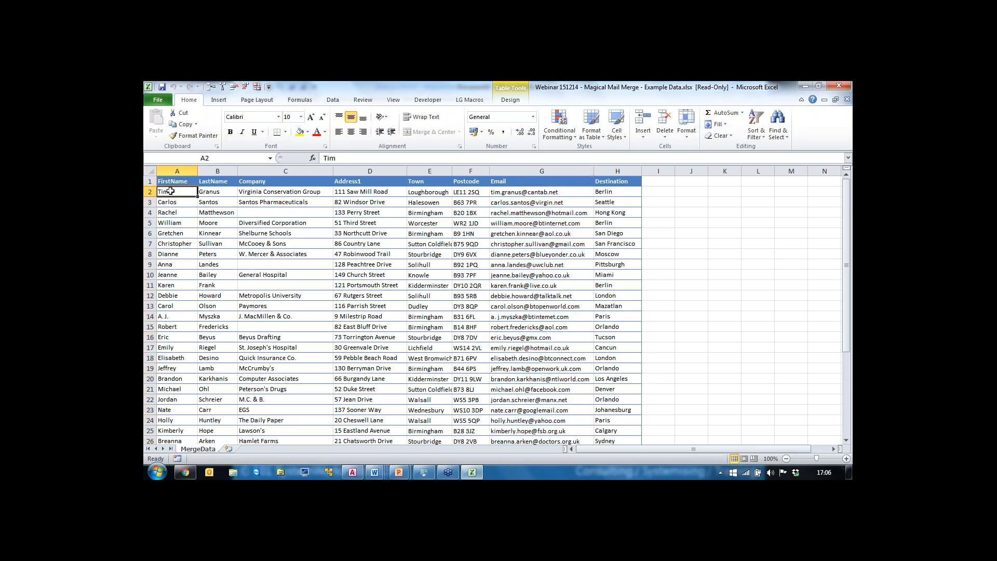
{"action": "left_click", "coordinate": [150, 181]}
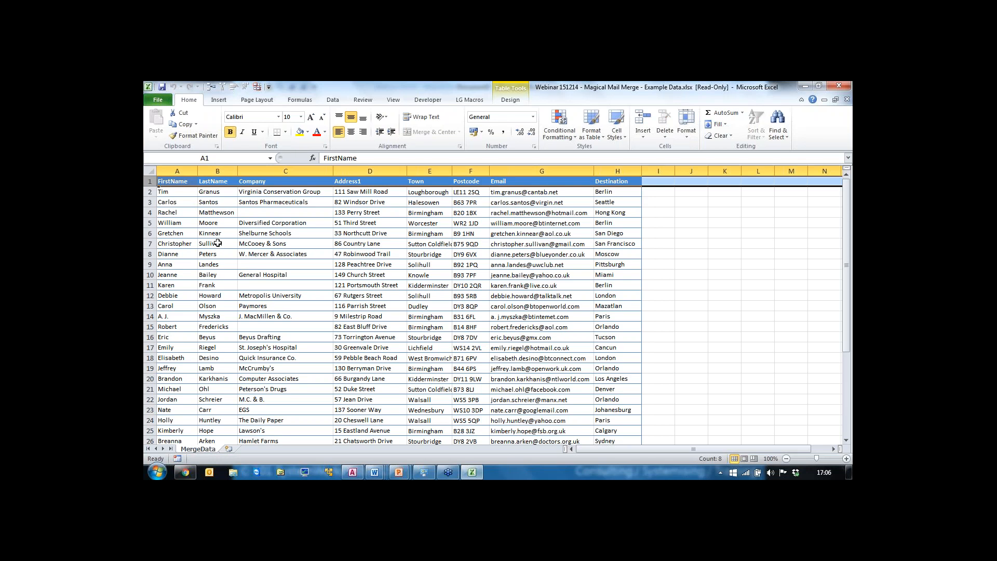
{"action": "left_click", "coordinate": [175, 181]}
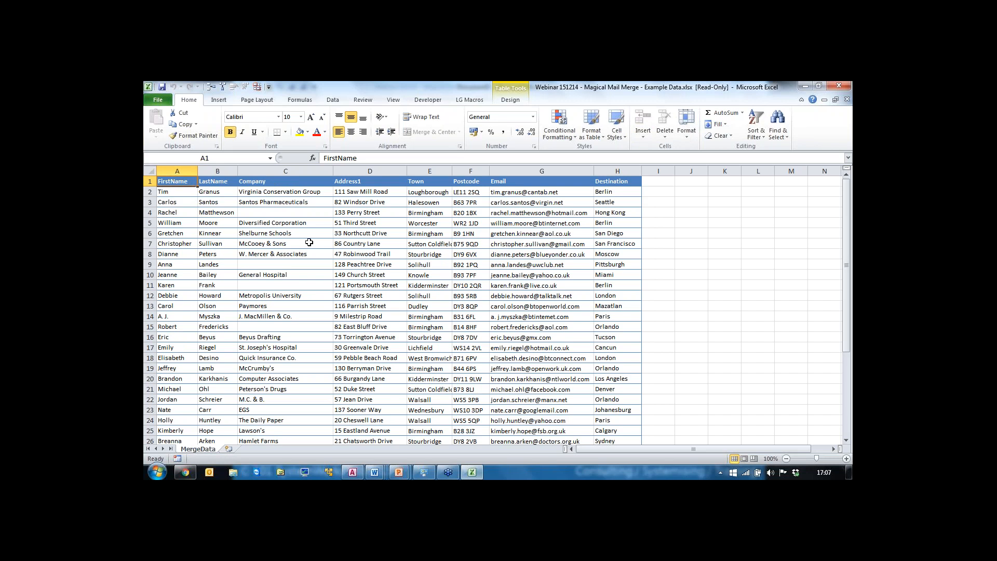
{"action": "key", "text": "ctrl+w"}
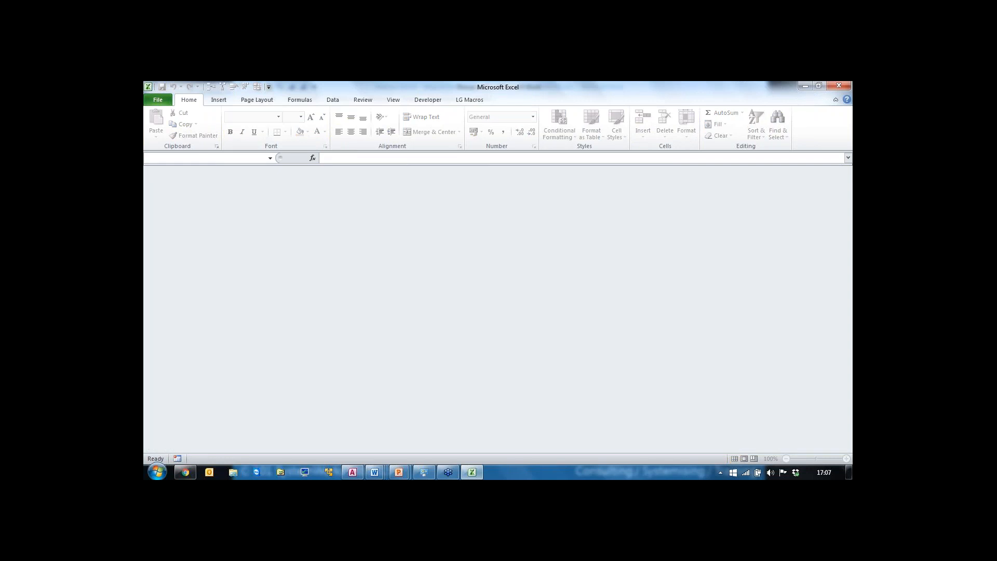
{"action": "left_click", "coordinate": [839, 85]}
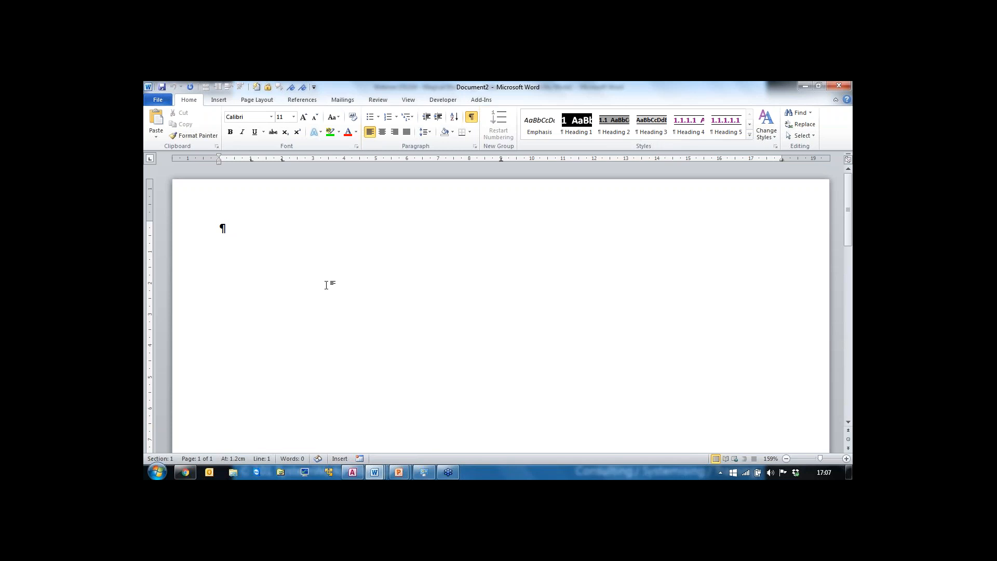
Step: Start the Step-by-Step Mail Merge Wizard for letters, using the current document as the starting document
{"action": "left_click", "coordinate": [351, 104]}
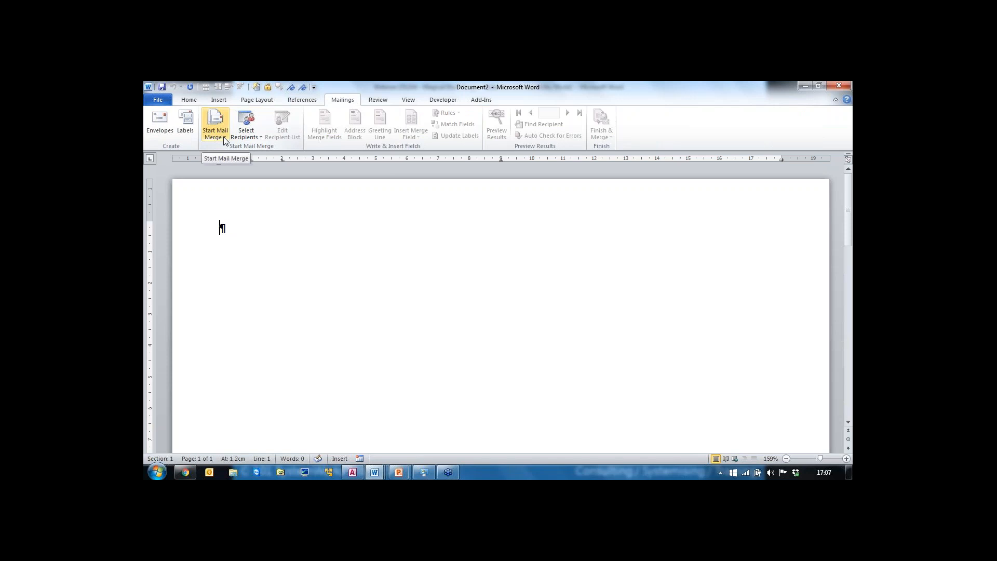
{"action": "left_click", "coordinate": [224, 137]}
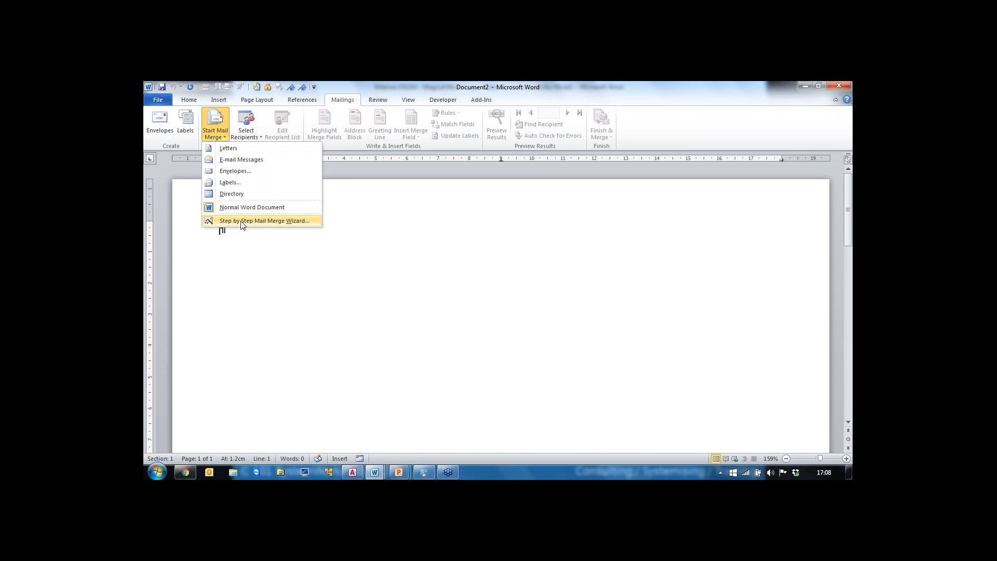
{"action": "left_click", "coordinate": [241, 222]}
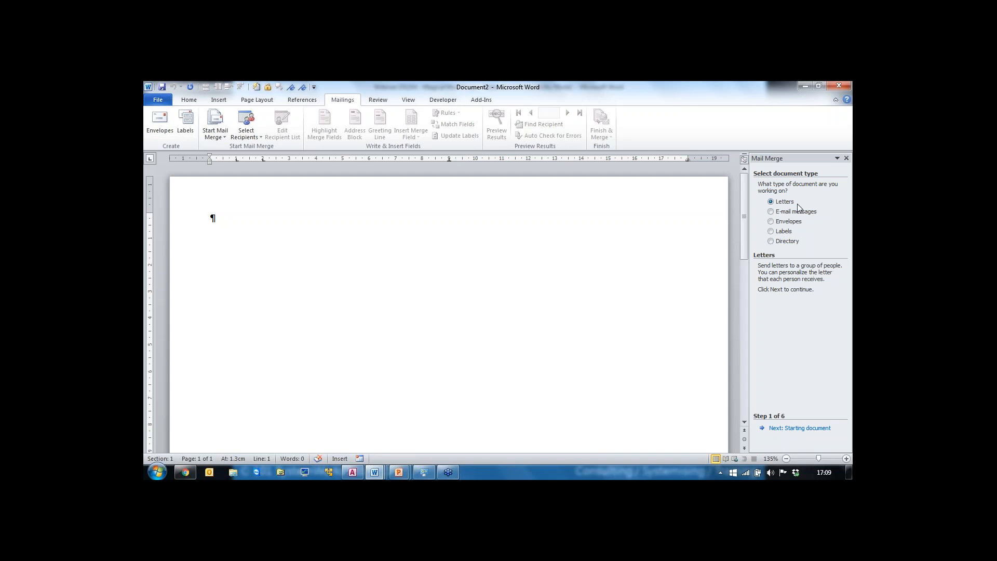
{"action": "left_click", "coordinate": [808, 428]}
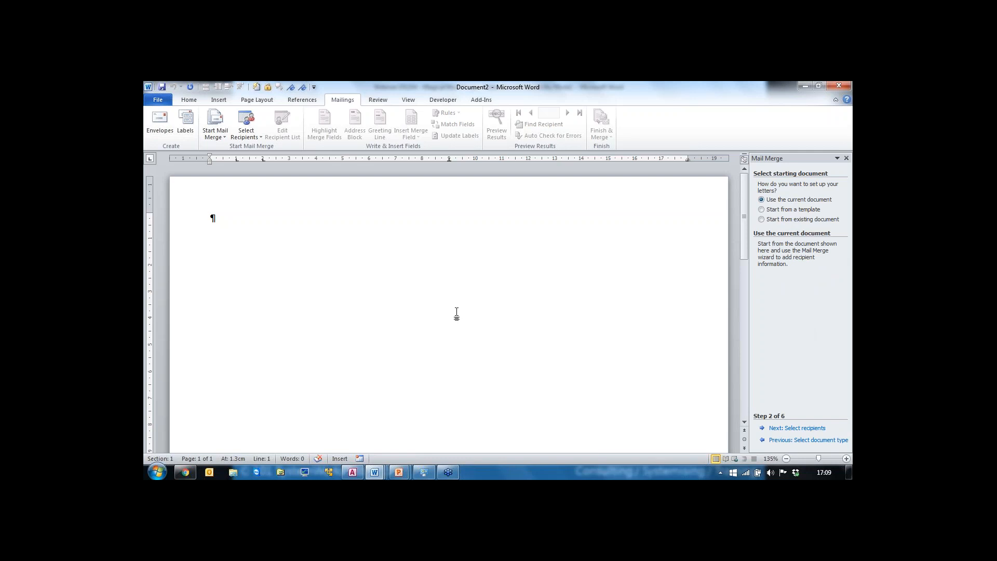
{"action": "left_click", "coordinate": [798, 429]}
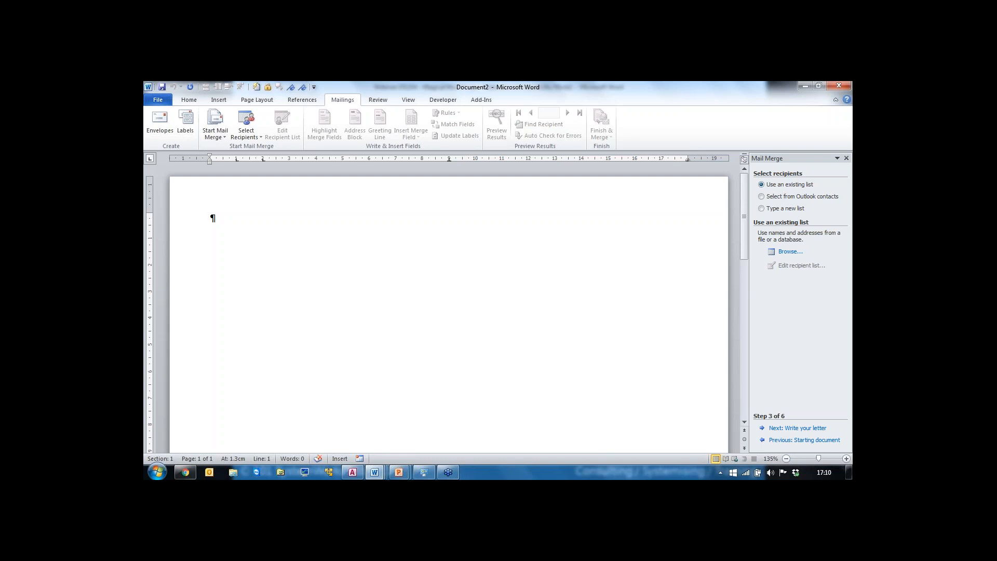
Step: Browse for an existing recipient list and try pasting the Webinar 151214 folder path as the file name
{"action": "left_click", "coordinate": [789, 253]}
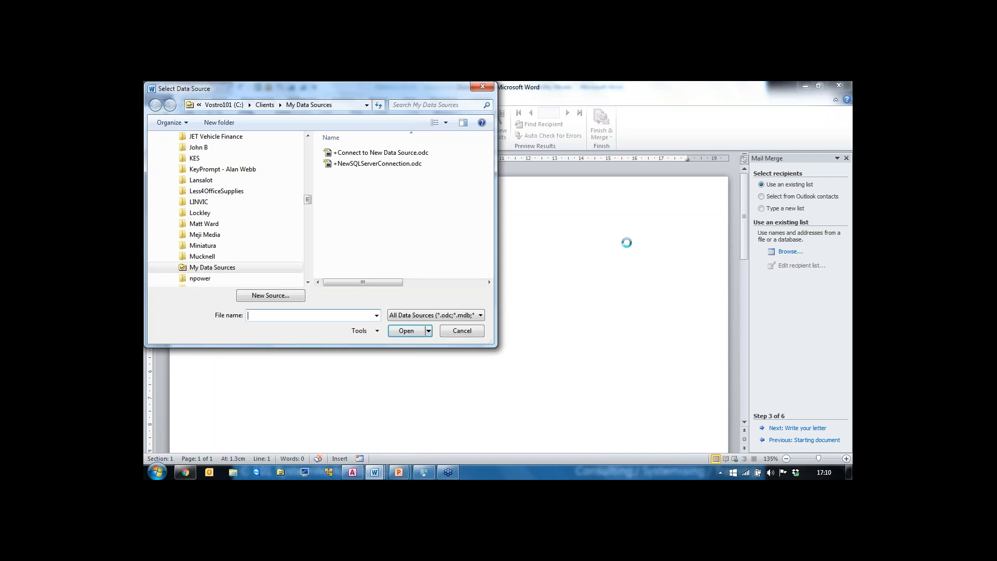
{"action": "left_click", "coordinate": [376, 316]}
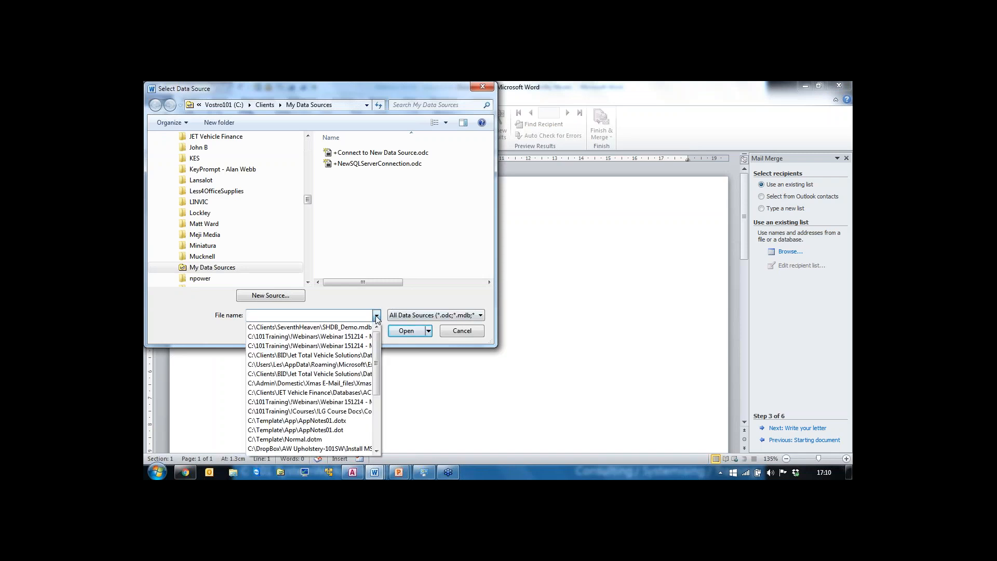
{"action": "left_click", "coordinate": [315, 315]}
{"action": "left_click", "coordinate": [376, 316]}
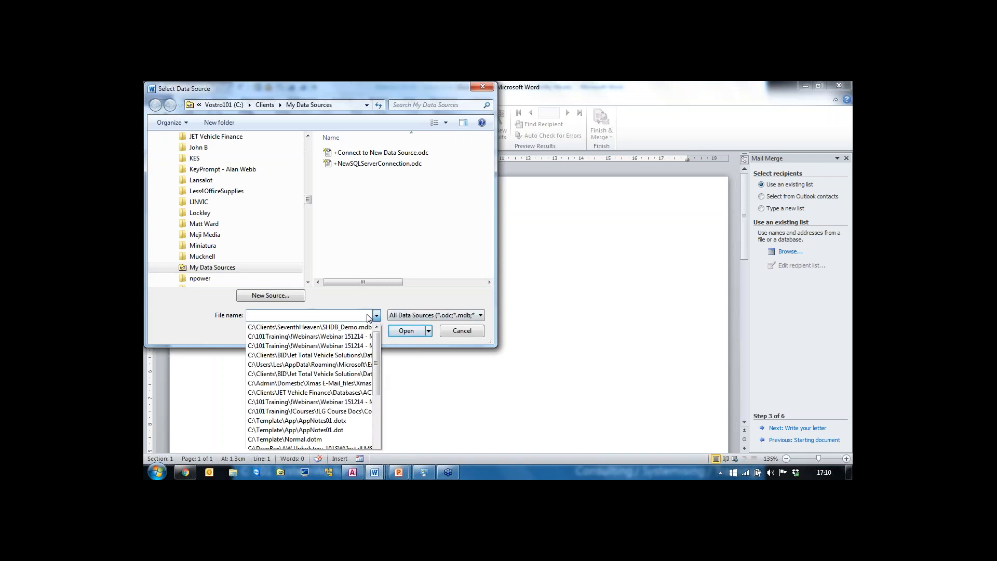
{"action": "left_click", "coordinate": [348, 314]}
{"action": "key", "text": "ctrl+v"}
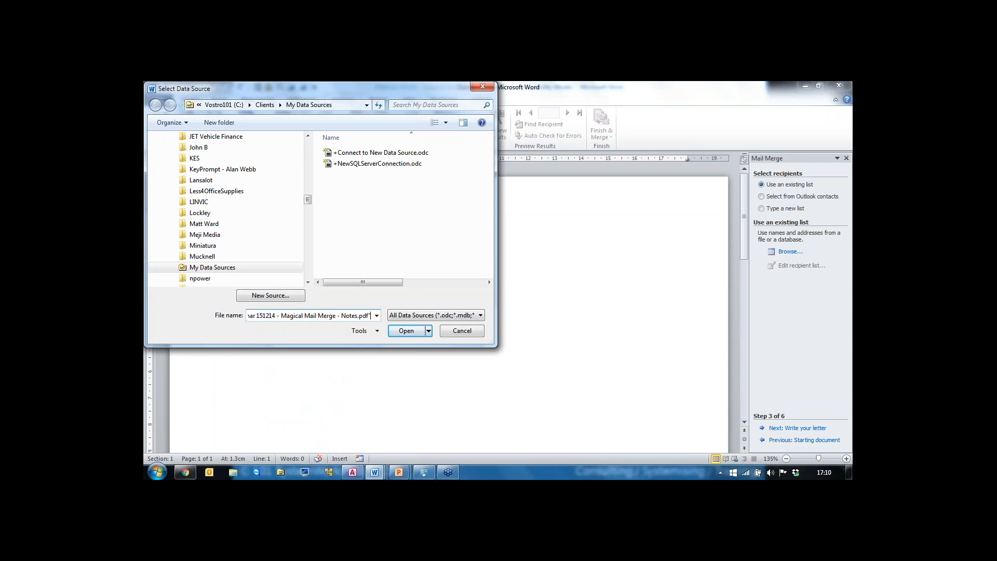
{"action": "left_click_drag", "start_coordinate": [370, 316], "coordinate": [268, 315]}
{"action": "key", "text": "Delete"}
{"action": "key", "text": "Delete"}
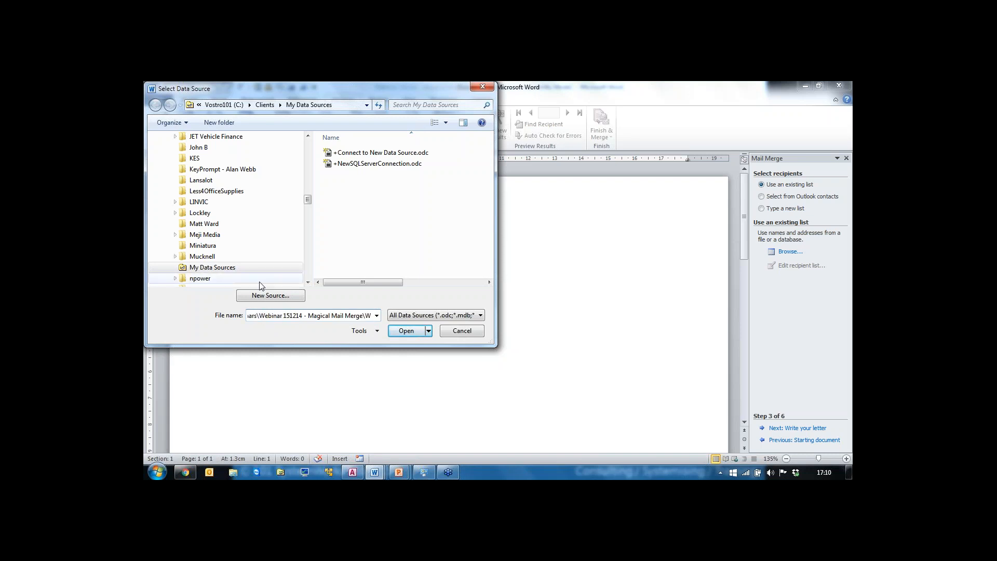
{"action": "key", "text": "BackSpace"}
{"action": "key", "text": "Return"}
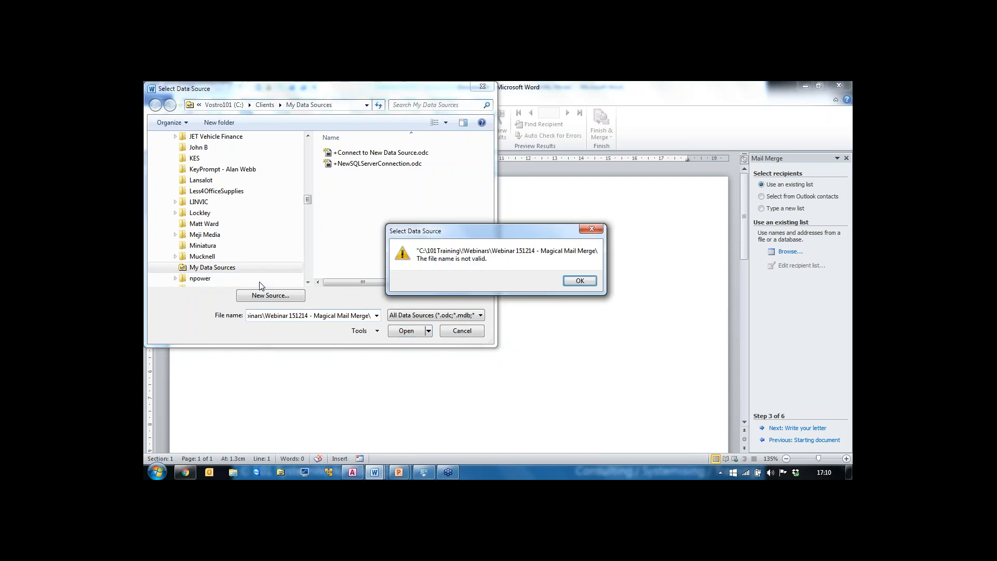
{"action": "left_click", "coordinate": [578, 281]}
Step: Open Example Data.xlsx from 101Training > !Webinars > Webinar 151214 - Magical Mail Merge, selecting the MergeData$ table with headers
{"action": "left_click_drag", "start_coordinate": [308, 199], "coordinate": [300, 160]}
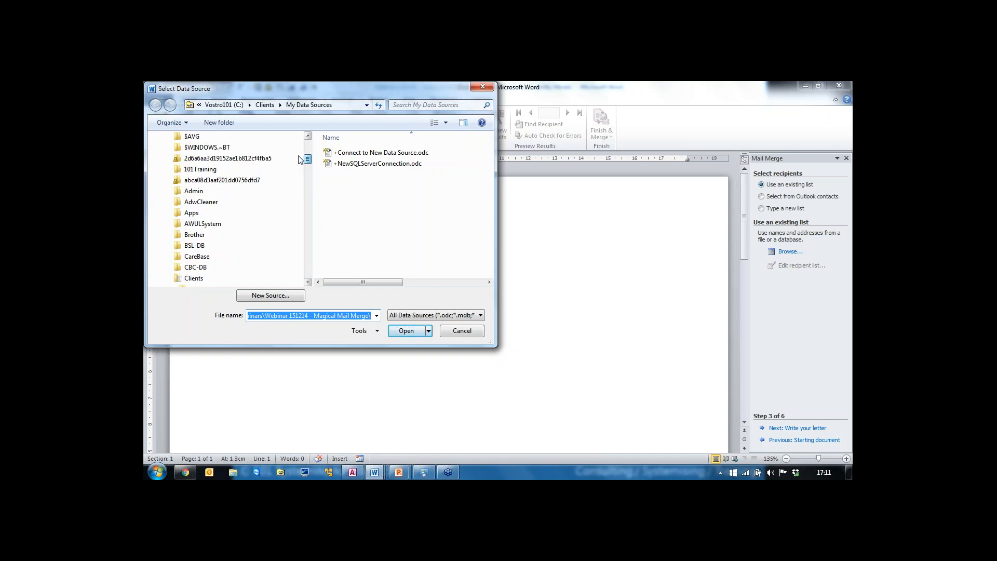
{"action": "left_click", "coordinate": [202, 170]}
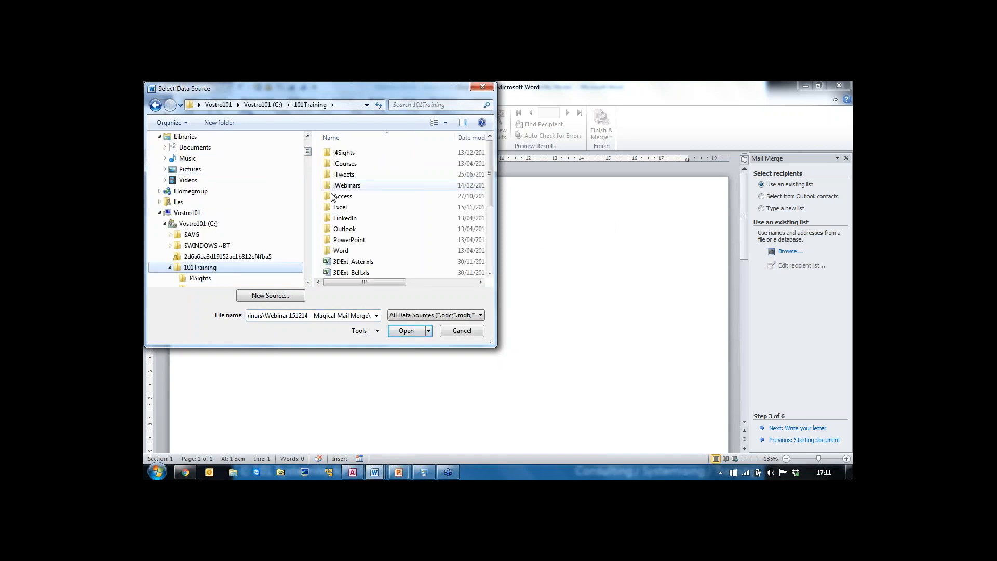
{"action": "double_click", "coordinate": [343, 186]}
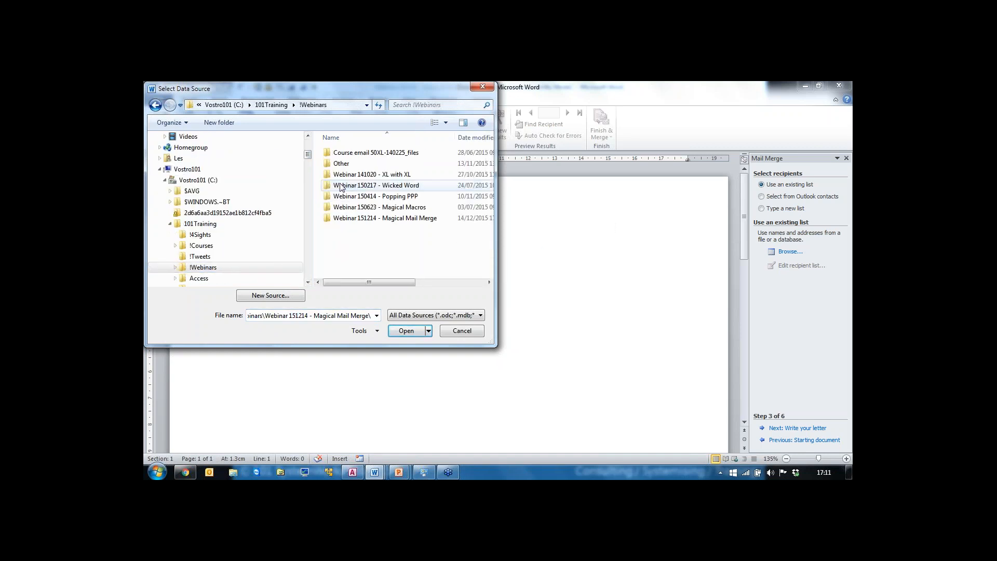
{"action": "double_click", "coordinate": [366, 218]}
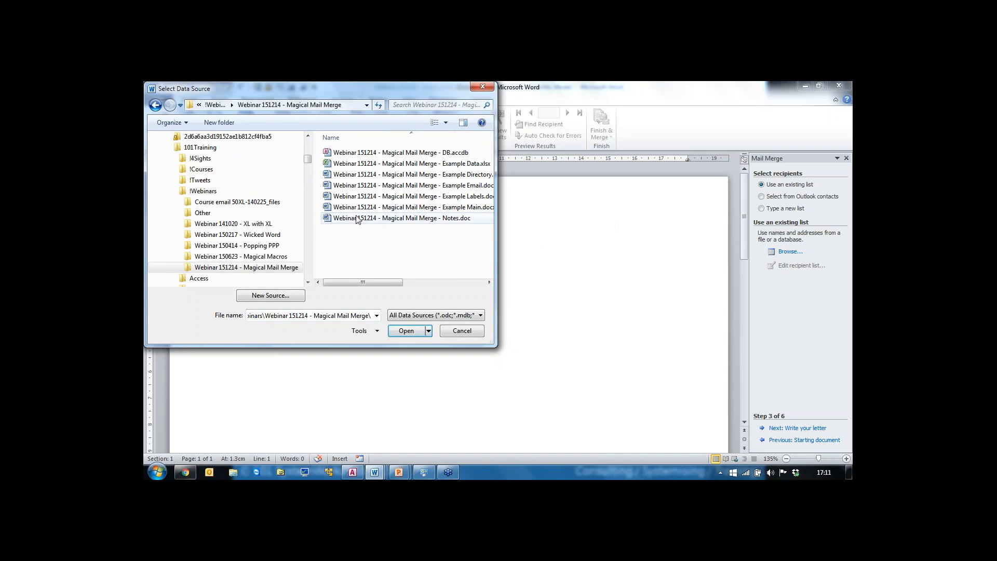
{"action": "left_click", "coordinate": [353, 165]}
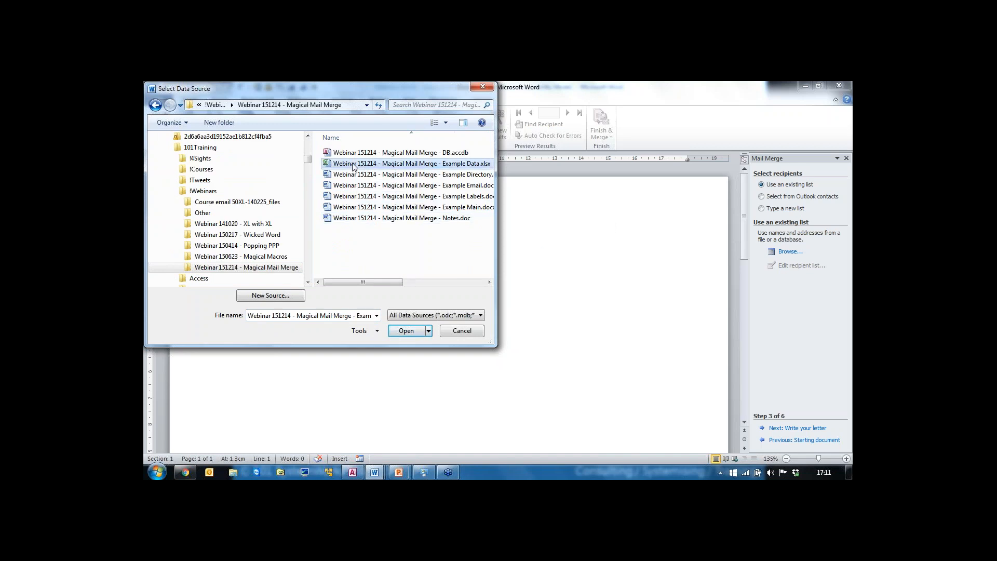
{"action": "double_click", "coordinate": [353, 166]}
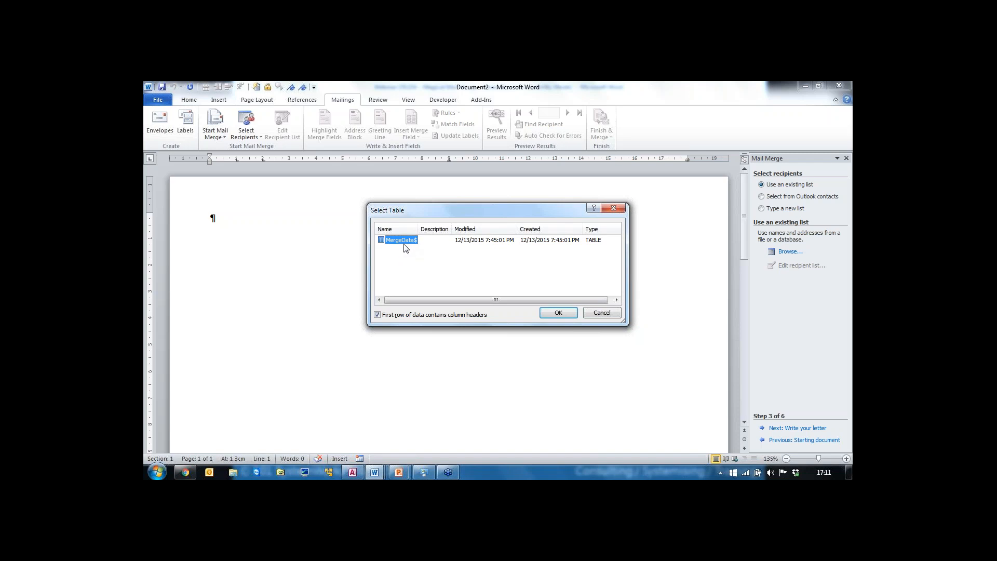
{"action": "left_click", "coordinate": [564, 316]}
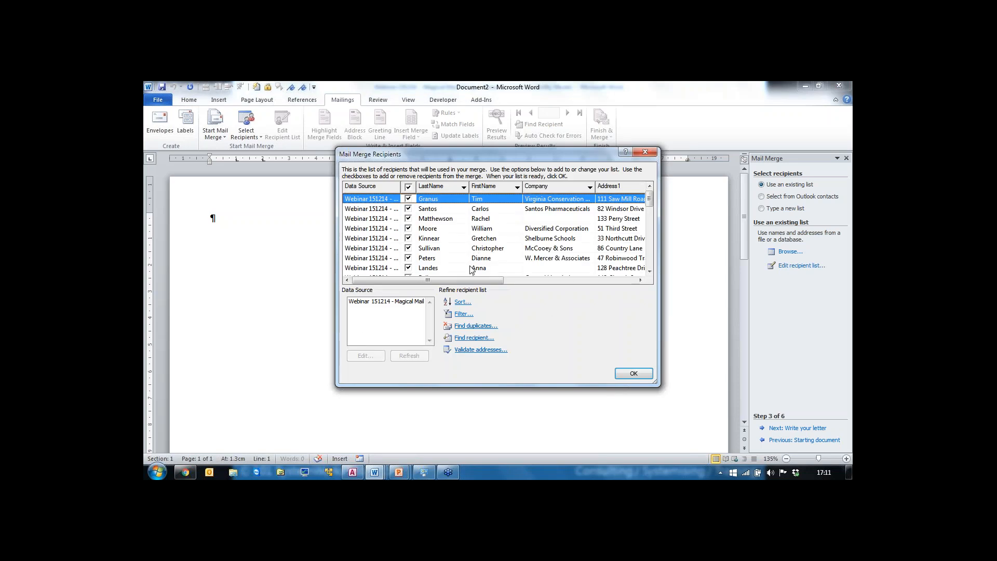
{"action": "left_click_drag", "start_coordinate": [472, 281], "coordinate": [445, 286]}
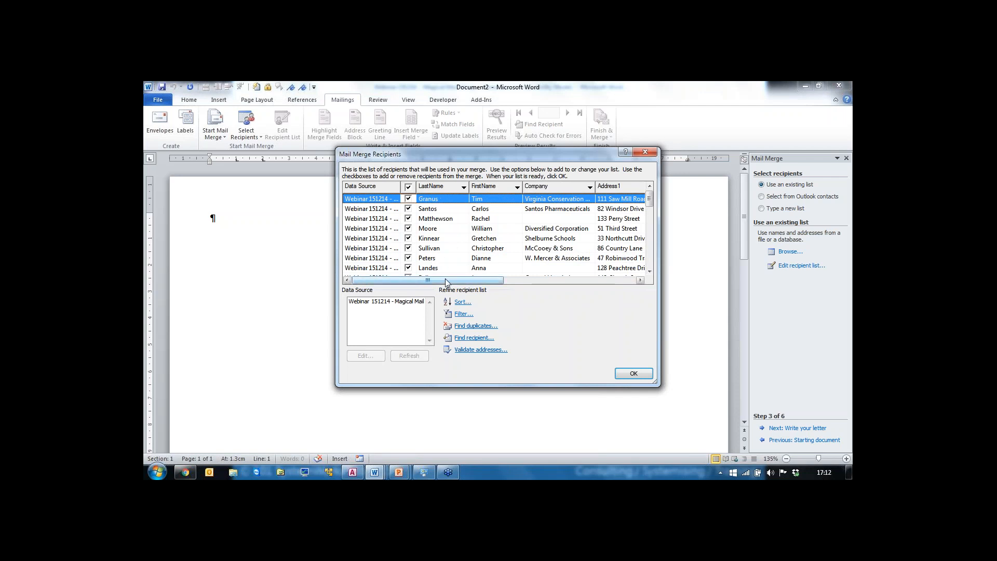
{"action": "left_click_drag", "start_coordinate": [448, 283], "coordinate": [498, 286]}
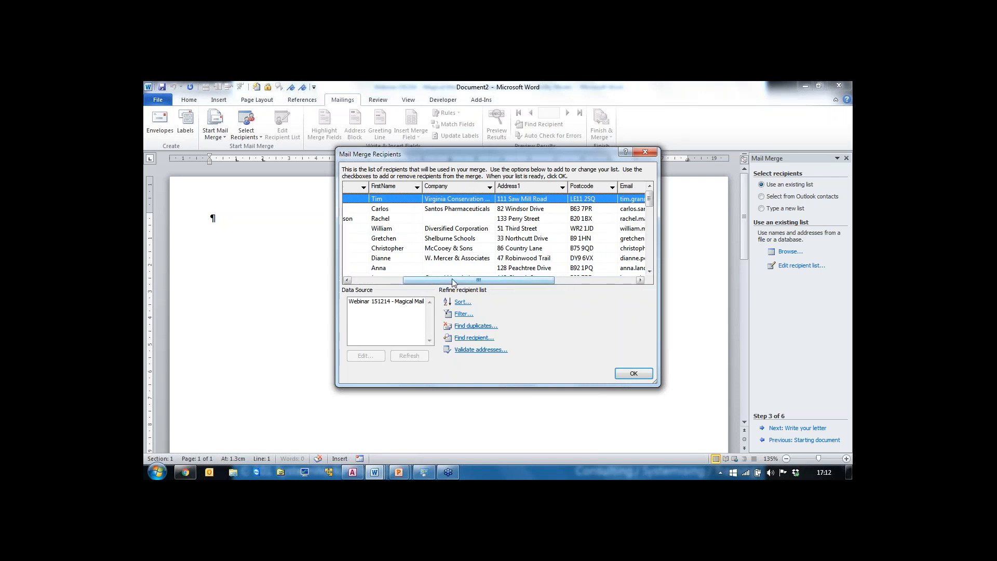
Step: Review the recipient list's columns and accept the recipient list
{"action": "left_click_drag", "start_coordinate": [452, 283], "coordinate": [378, 284]}
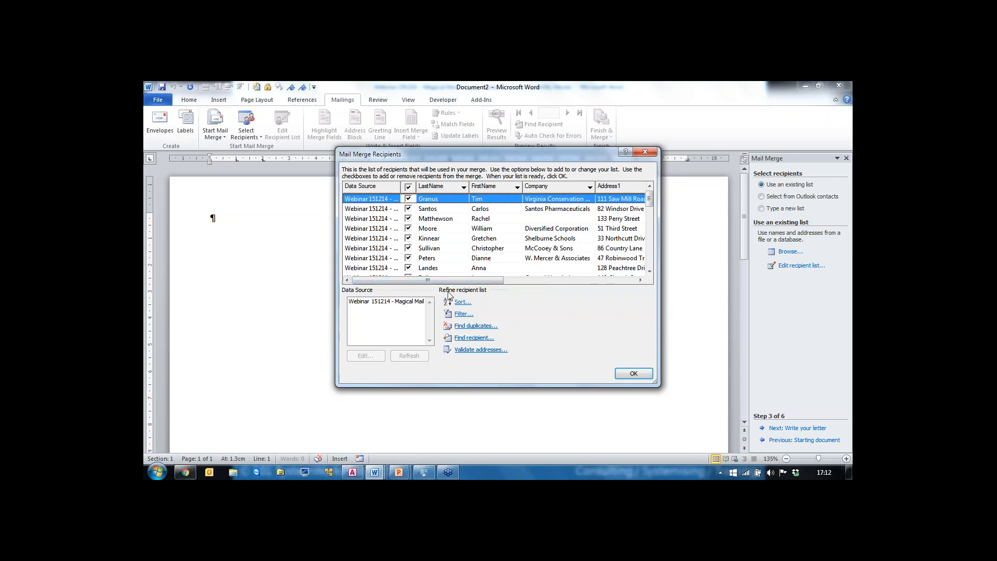
{"action": "left_click_drag", "start_coordinate": [459, 281], "coordinate": [620, 293]}
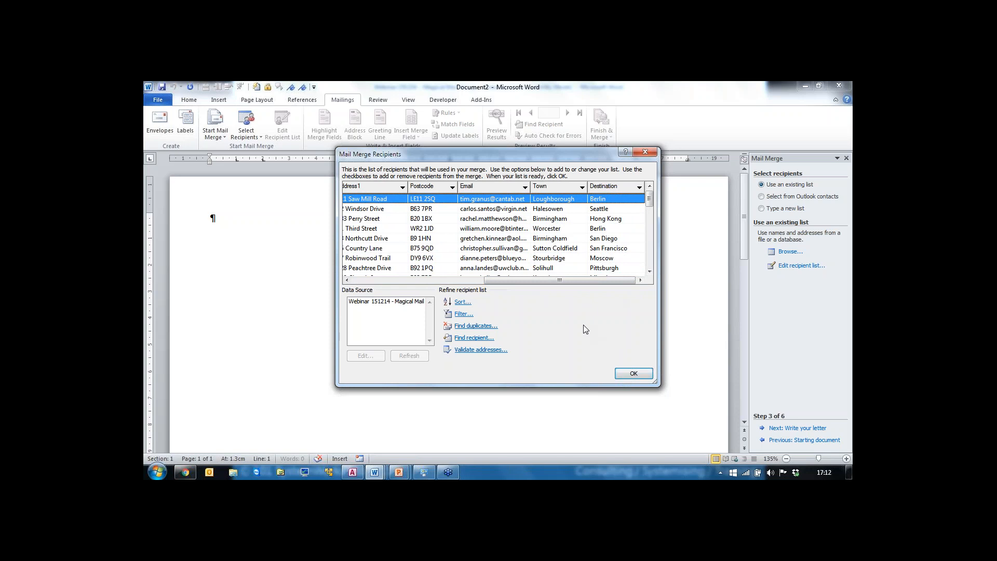
{"action": "left_click", "coordinate": [627, 376]}
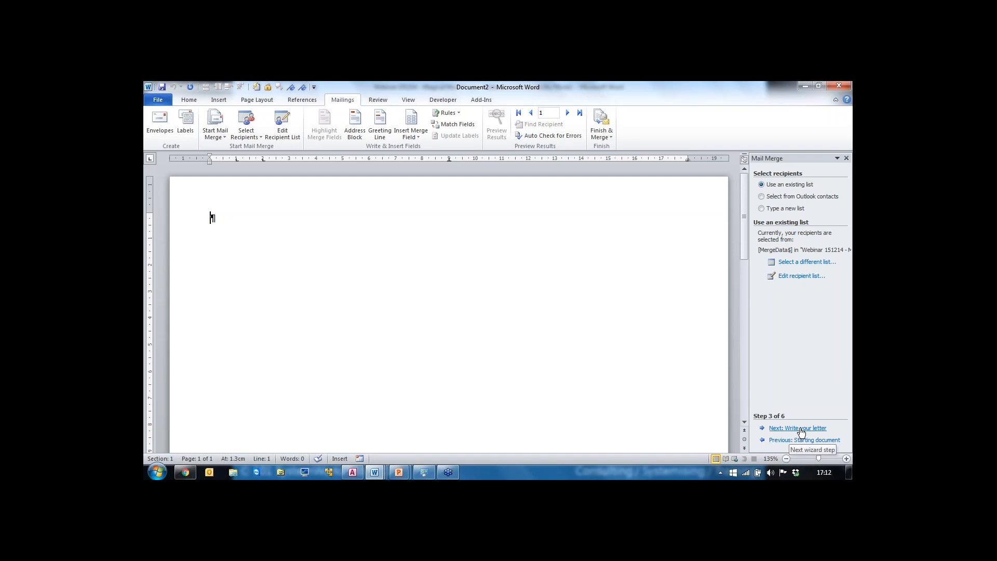
Step: Advance to writing the letter and insert the FirstName and LastName merge fields on the first line
{"action": "left_click", "coordinate": [801, 428]}
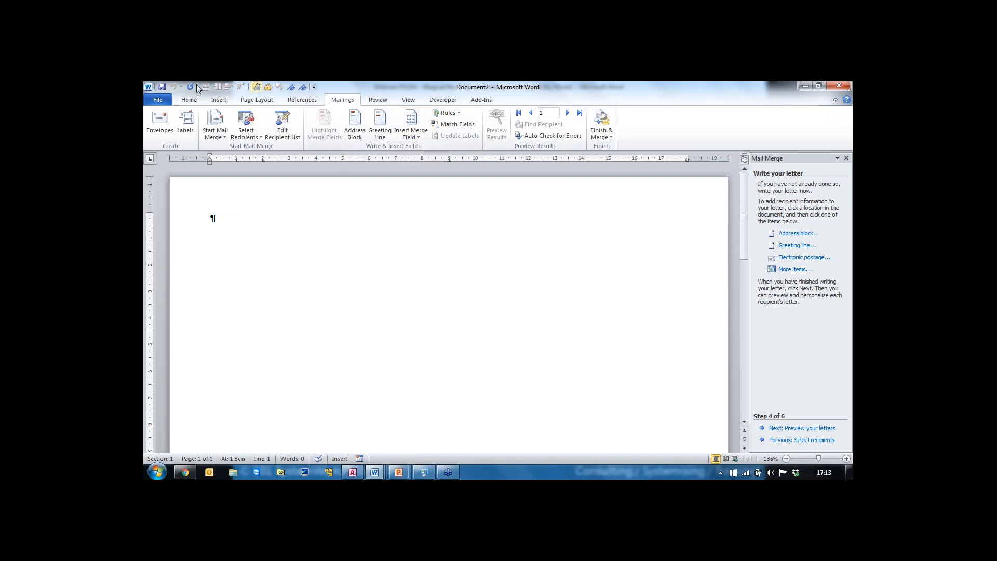
{"action": "left_click", "coordinate": [419, 138]}
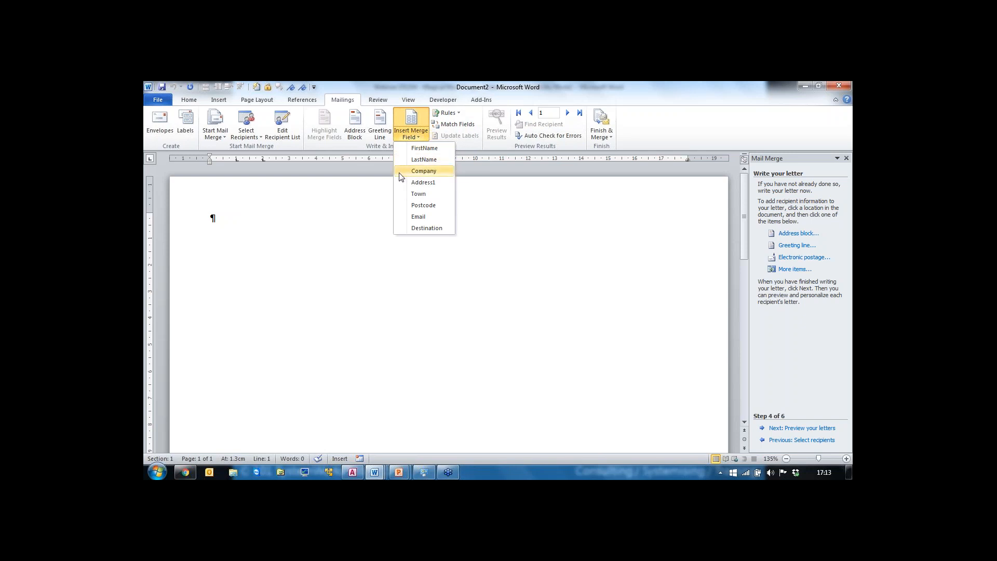
{"action": "left_click", "coordinate": [421, 148]}
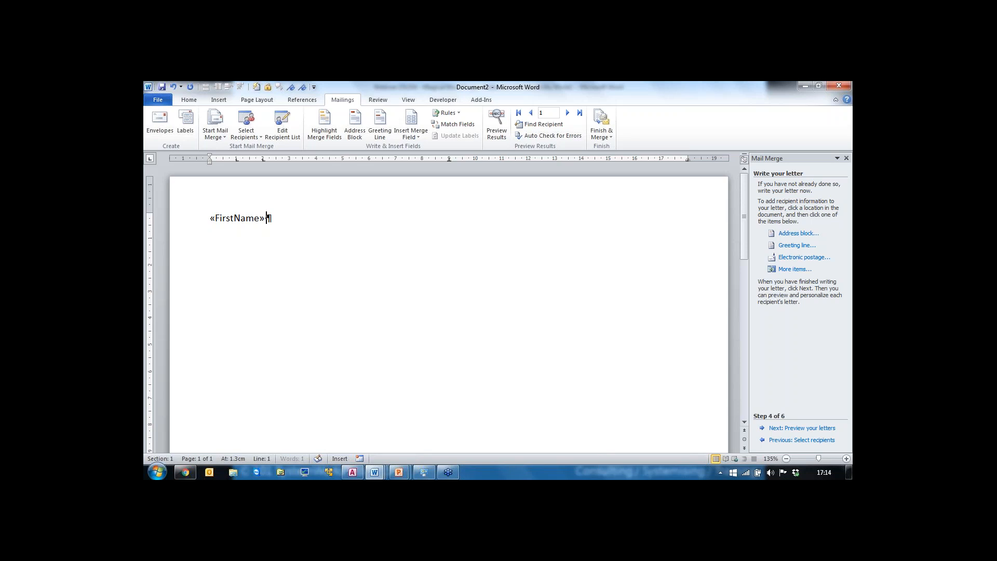
{"action": "left_click", "coordinate": [419, 137]}
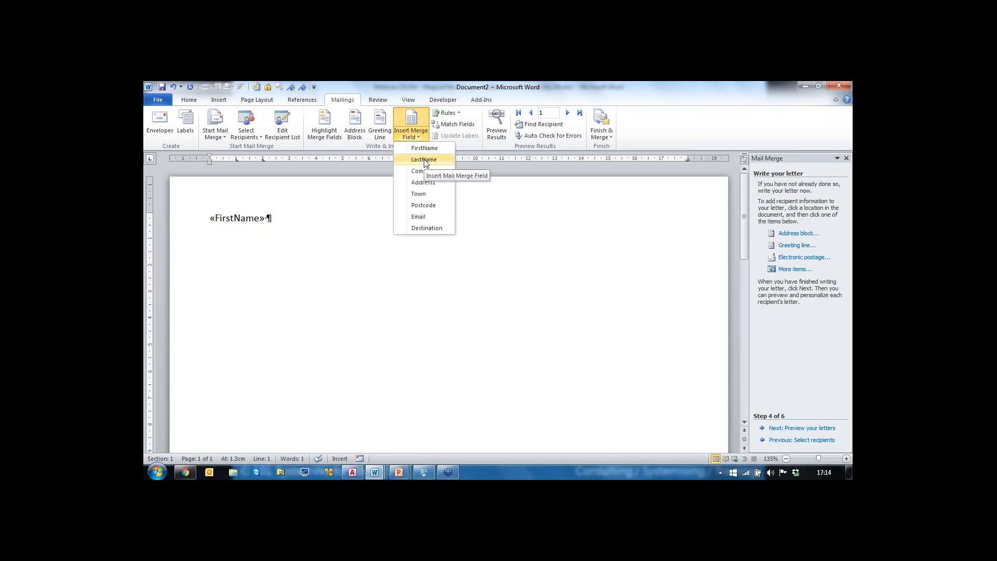
{"action": "left_click", "coordinate": [424, 159]}
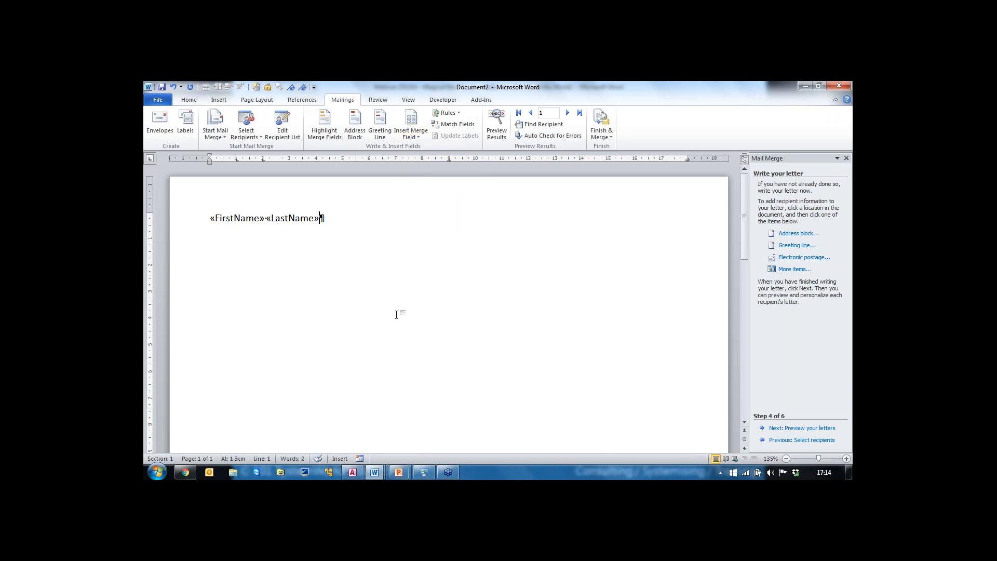
Step: Insert the Company and Address1 merge fields on separate lines below the name
{"action": "key", "text": "Return"}
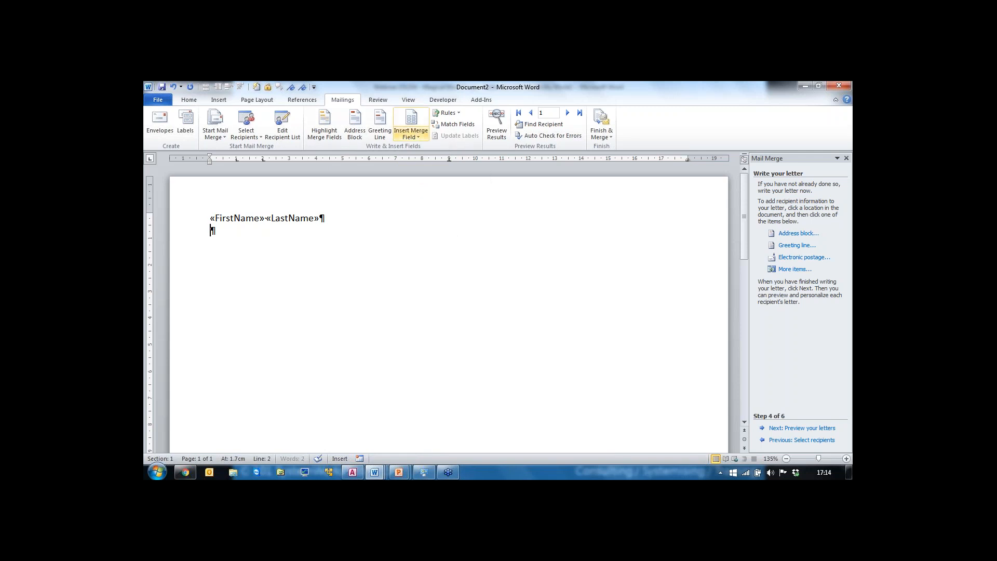
{"action": "left_click", "coordinate": [422, 137]}
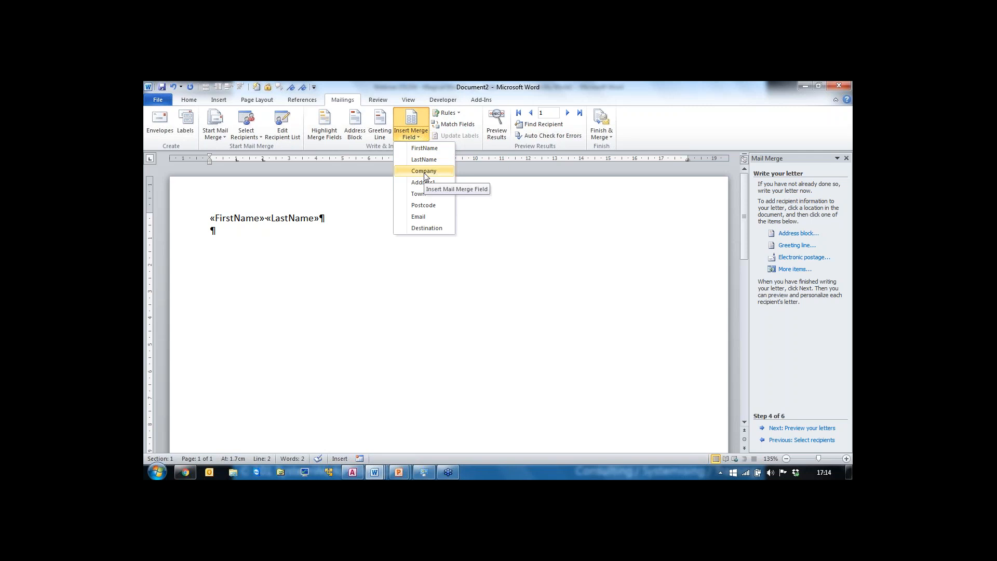
{"action": "left_click", "coordinate": [424, 174]}
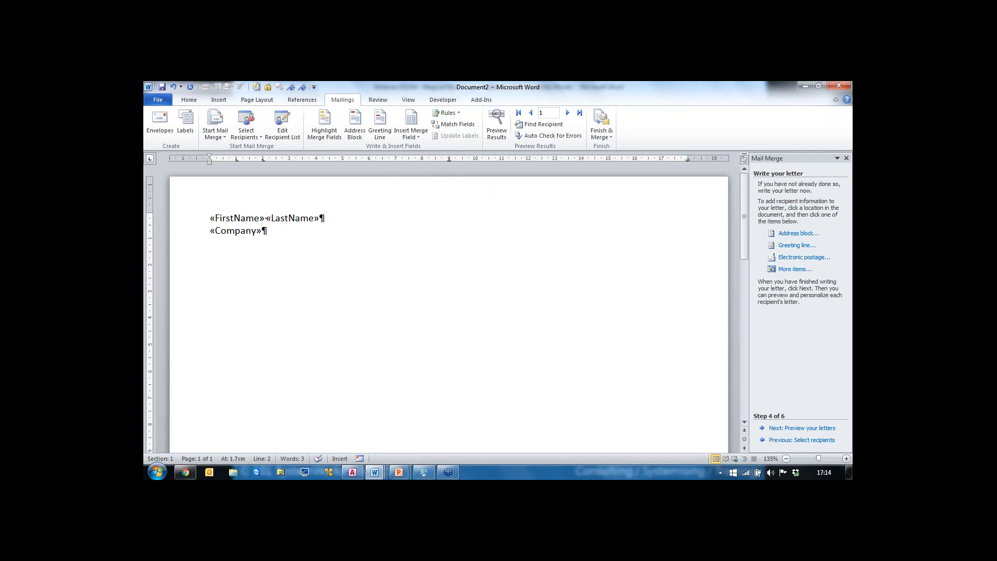
{"action": "key", "text": "Return"}
{"action": "left_click", "coordinate": [422, 138]}
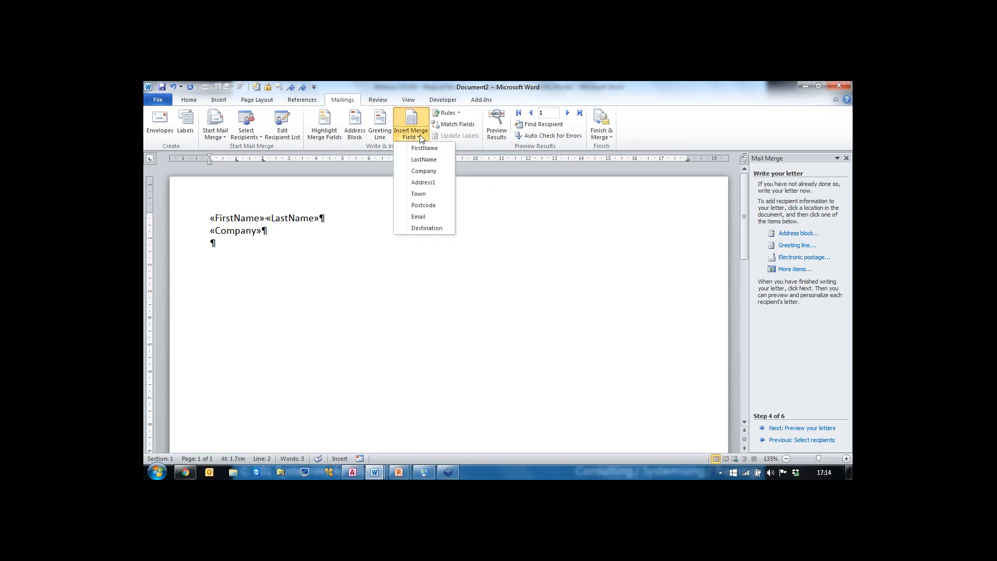
{"action": "left_click", "coordinate": [423, 182]}
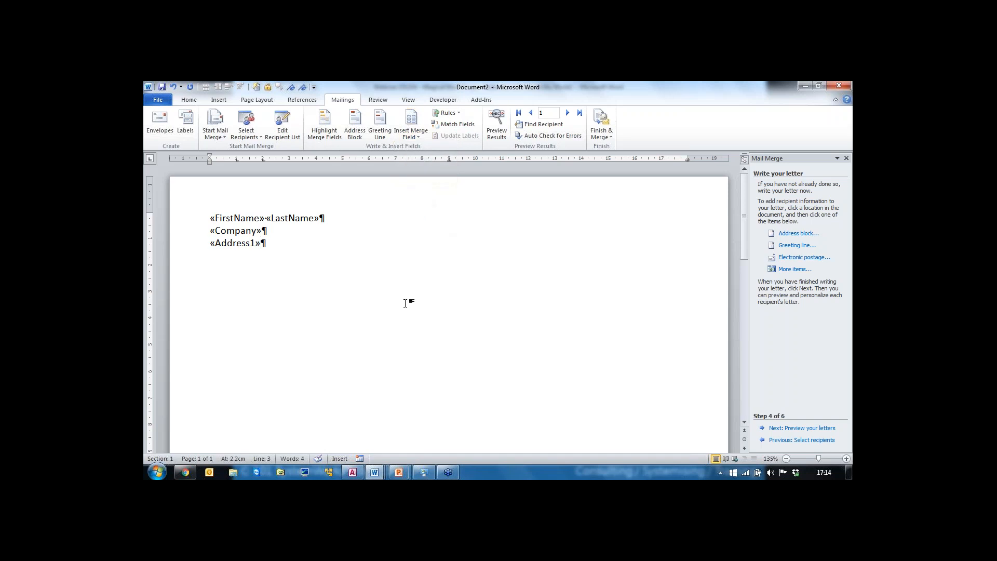
Step: Add the Town and Postcode merge fields on the next two lines
{"action": "key", "text": "Return"}
{"action": "left_click", "coordinate": [418, 136]}
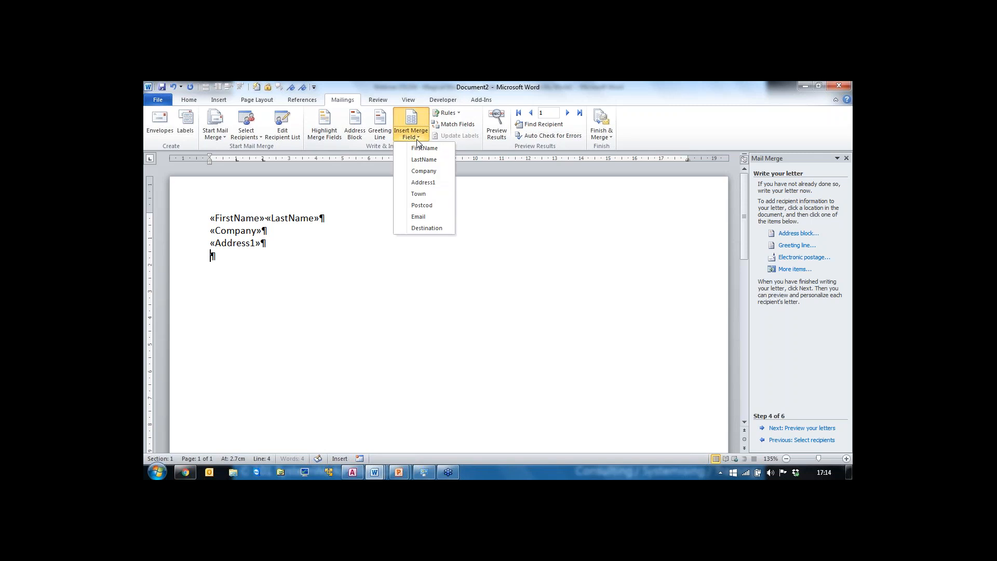
{"action": "left_click", "coordinate": [424, 197]}
{"action": "key", "text": "Return"}
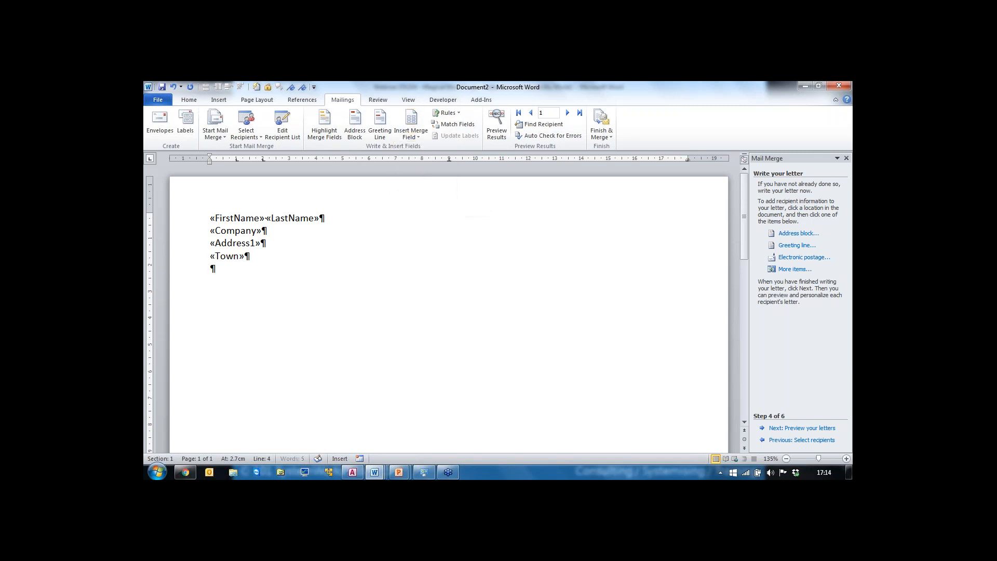
{"action": "left_click", "coordinate": [418, 136]}
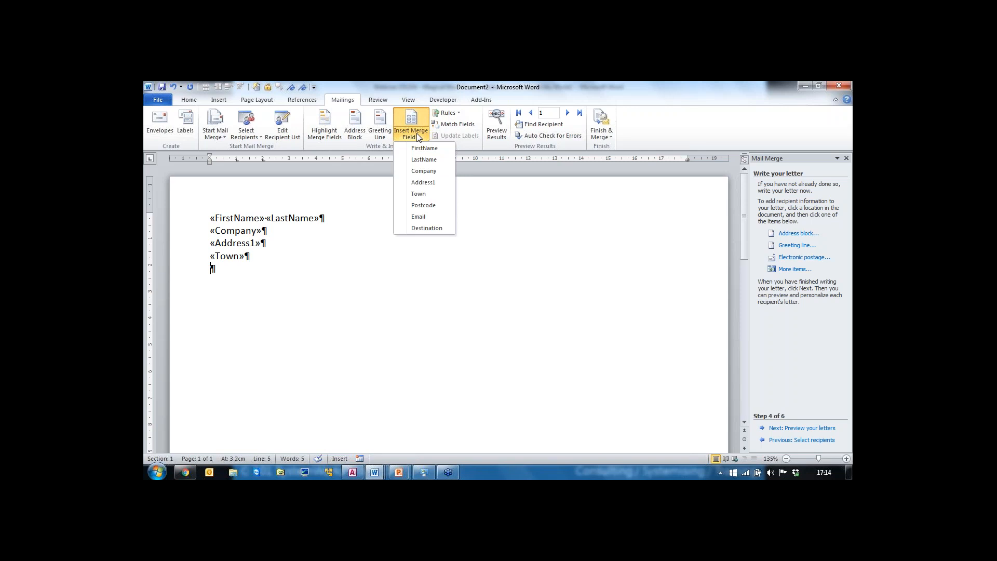
{"action": "left_click", "coordinate": [434, 206]}
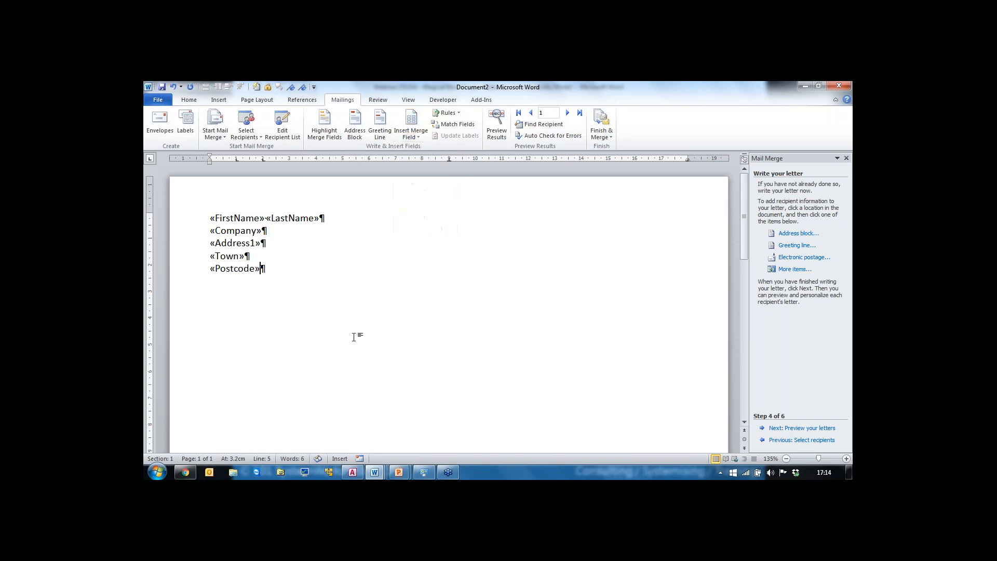
{"action": "key", "text": "Return"}
{"action": "key", "text": "Return"}
Step: After a blank line, insert the current date in the Monday, 14 December 2015 format
{"action": "left_click", "coordinate": [218, 101]}
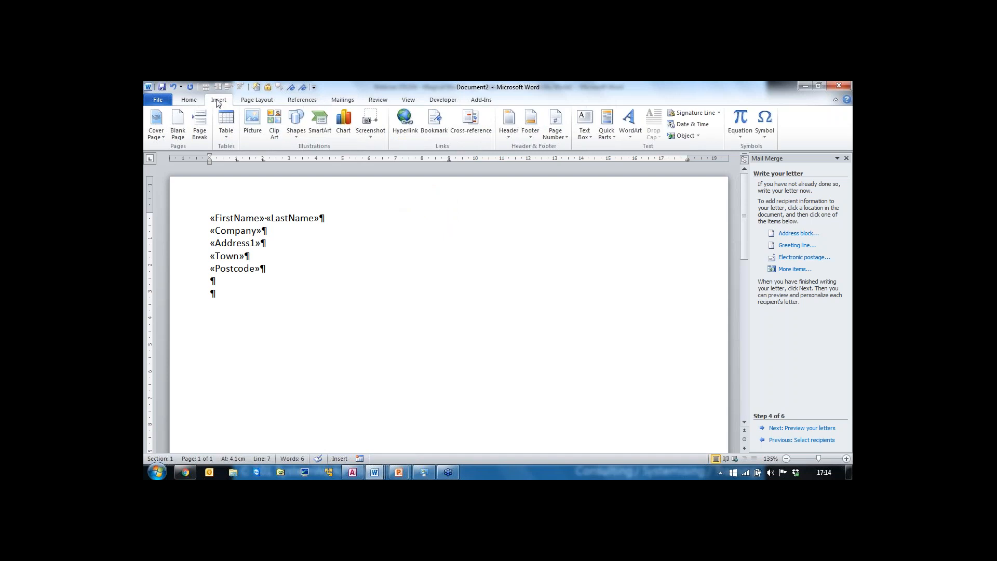
{"action": "left_click", "coordinate": [688, 124]}
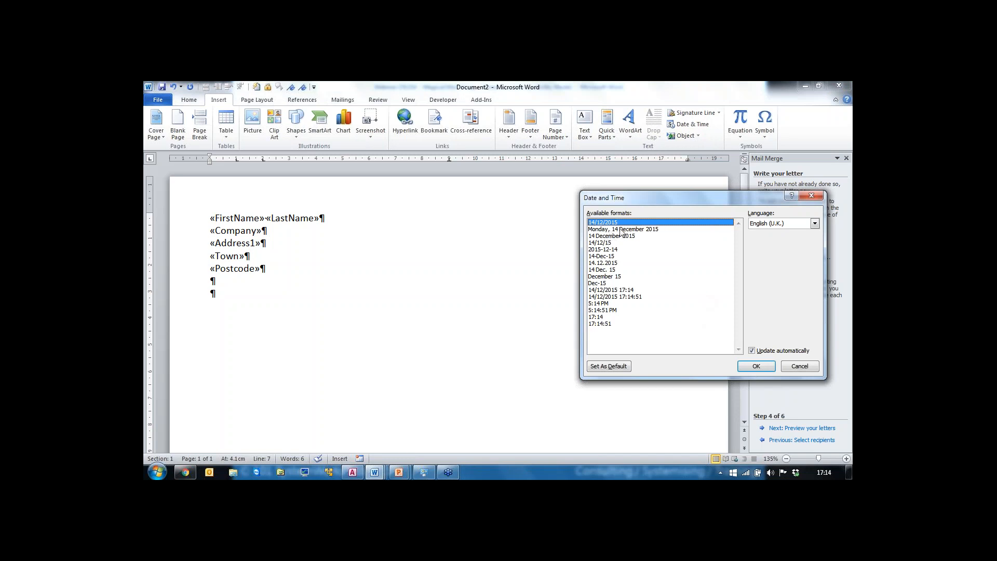
{"action": "left_click", "coordinate": [620, 229]}
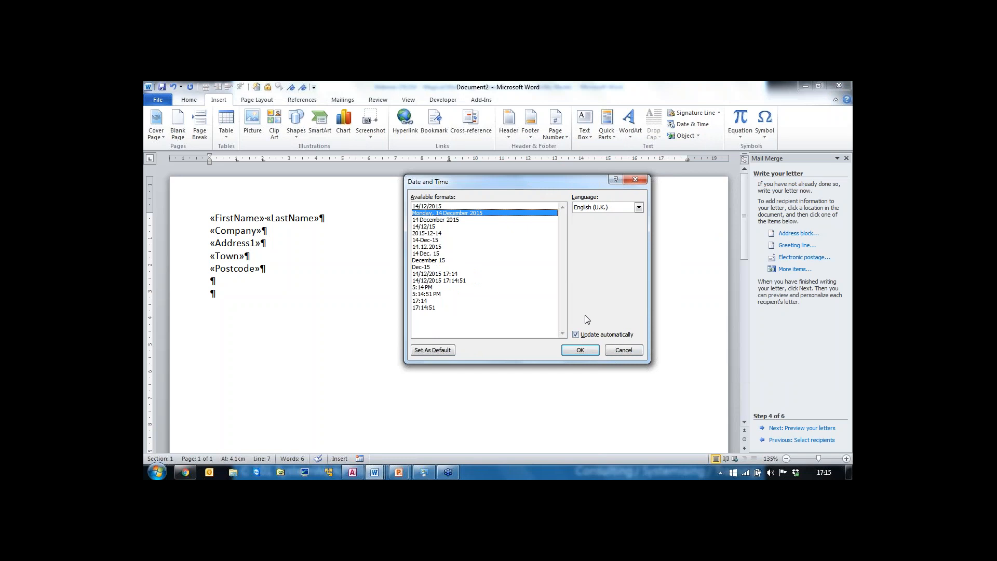
{"action": "left_click", "coordinate": [587, 351]}
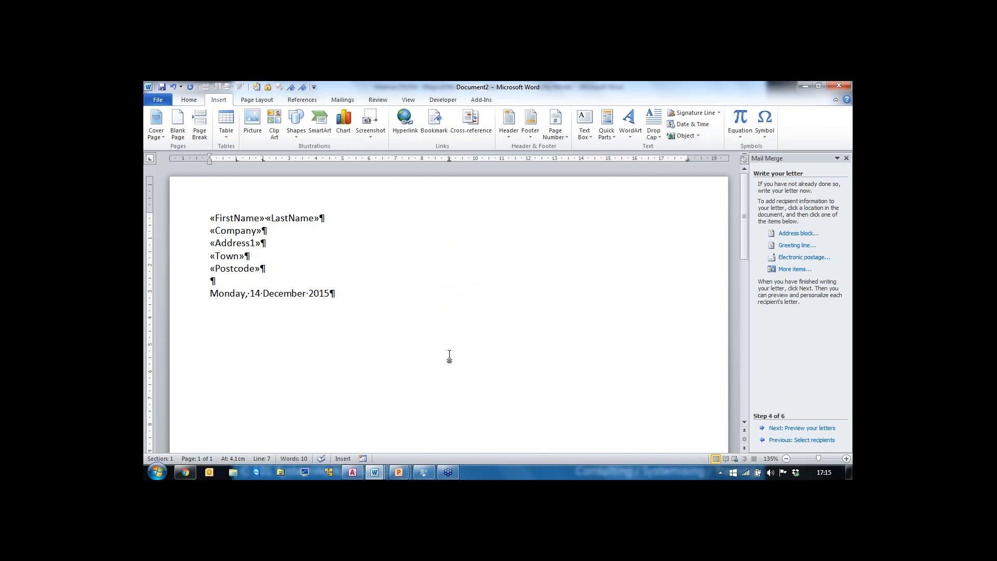
Step: Add a salutation line reading 'Dear' followed by the FirstName merge field
{"action": "key", "text": "Return"}
{"action": "key", "text": "Return"}
{"action": "type", "text": "Dear"}
{"action": "left_click", "coordinate": [347, 102]}
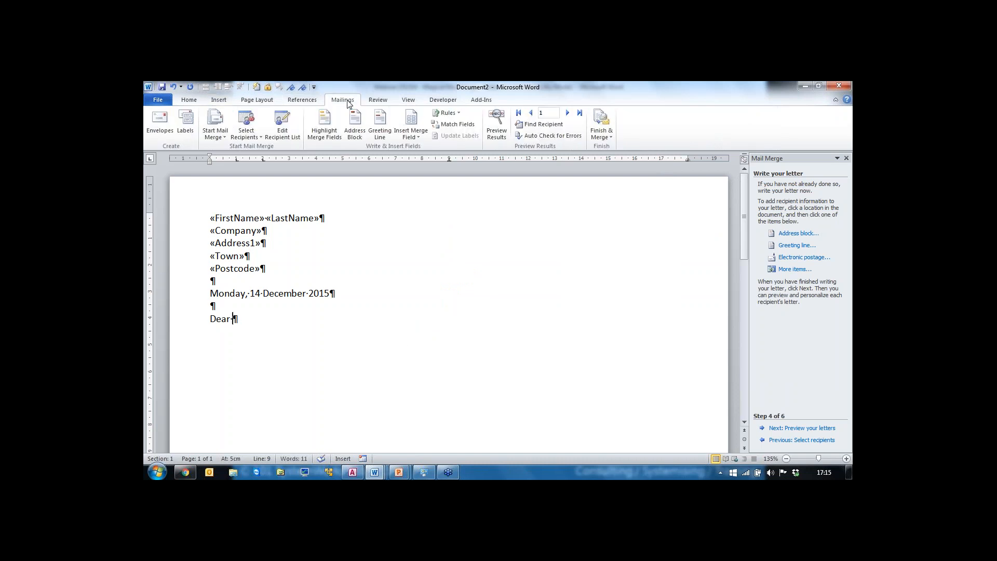
{"action": "left_click", "coordinate": [421, 137]}
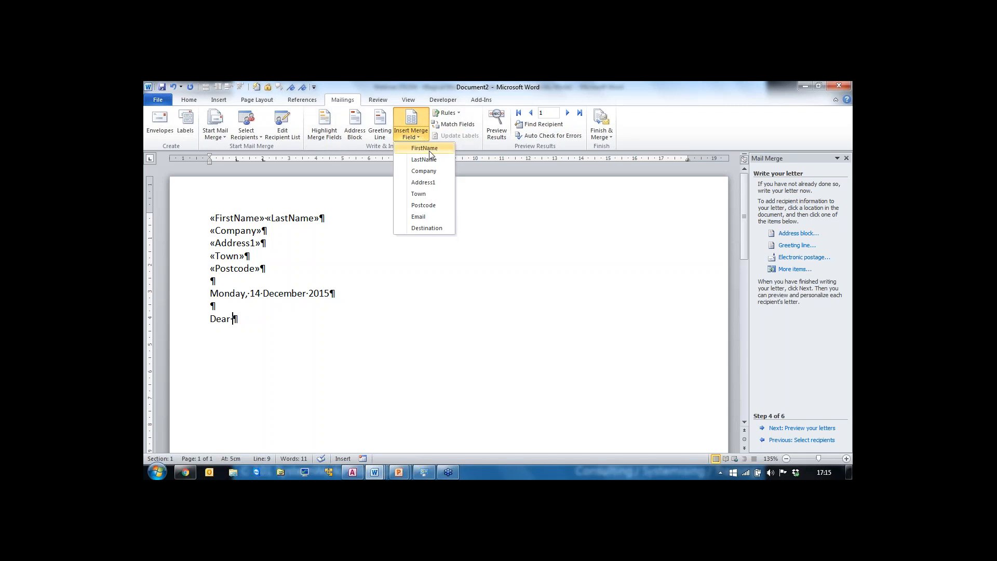
{"action": "left_click", "coordinate": [427, 149]}
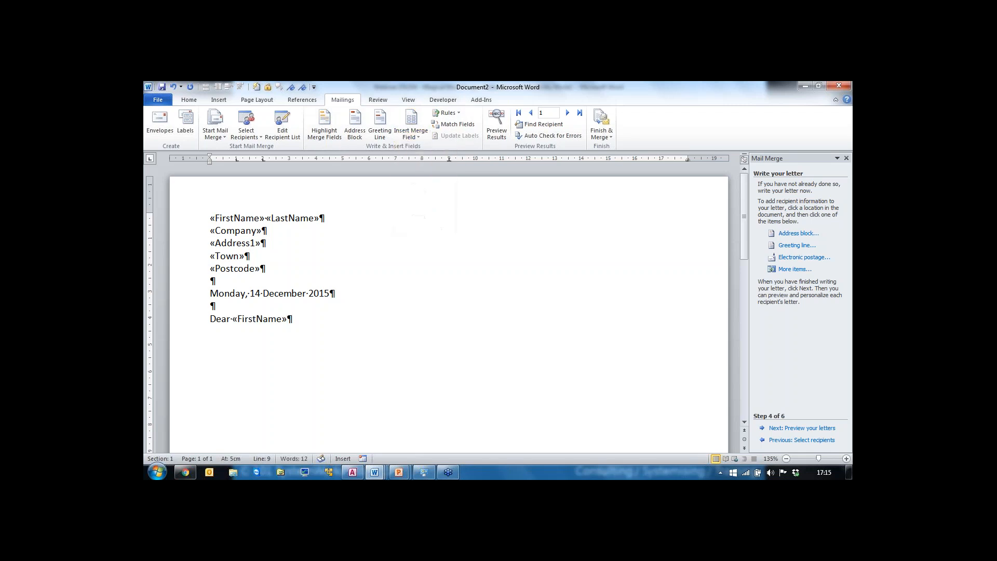
Step: Start a new paragraph reading 'Thank you for booking on the trip to ', correcting the misspelt 'trip'
{"action": "key", "text": "Return"}
{"action": "key", "text": "Return"}
{"action": "type", "text": "Thank "}
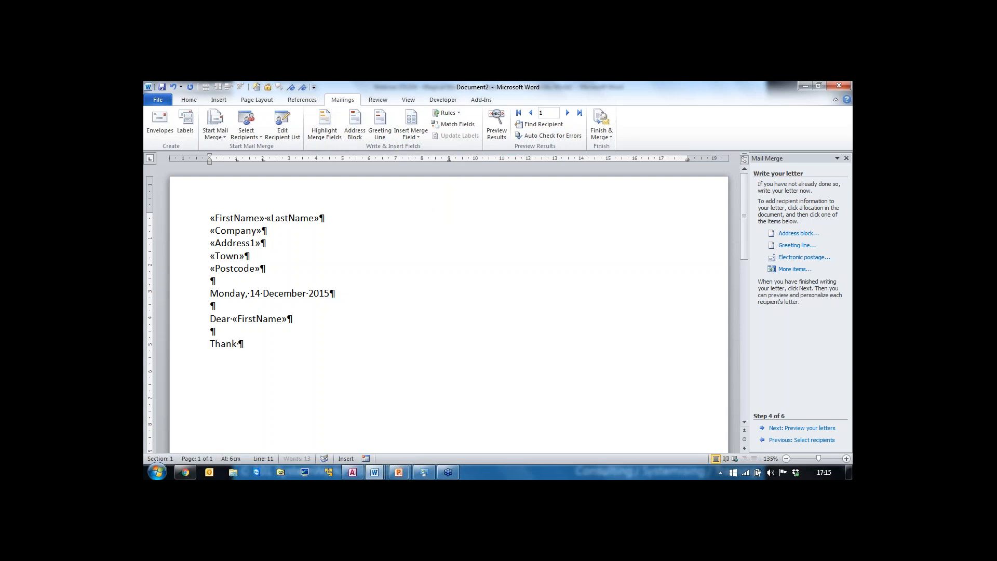
{"action": "type", "text": "you for booking"}
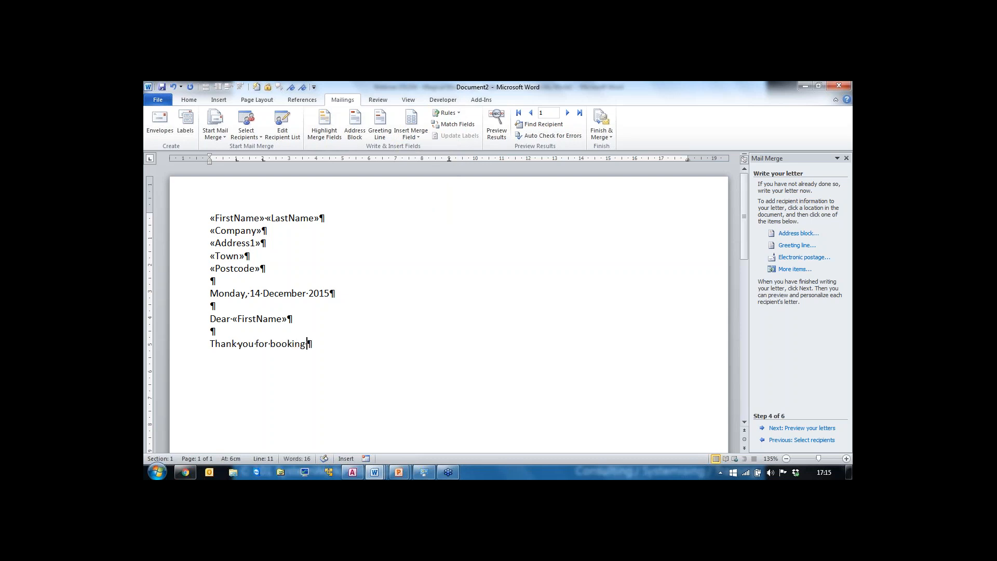
{"action": "type", "text": " on the trikp to"}
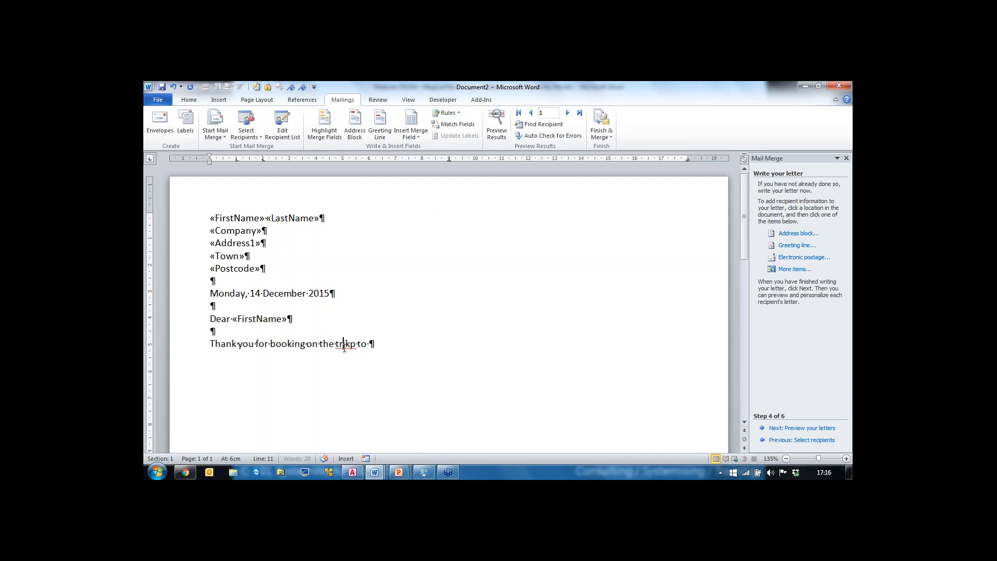
{"action": "right_click", "coordinate": [344, 346]}
{"action": "left_click", "coordinate": [384, 149]}
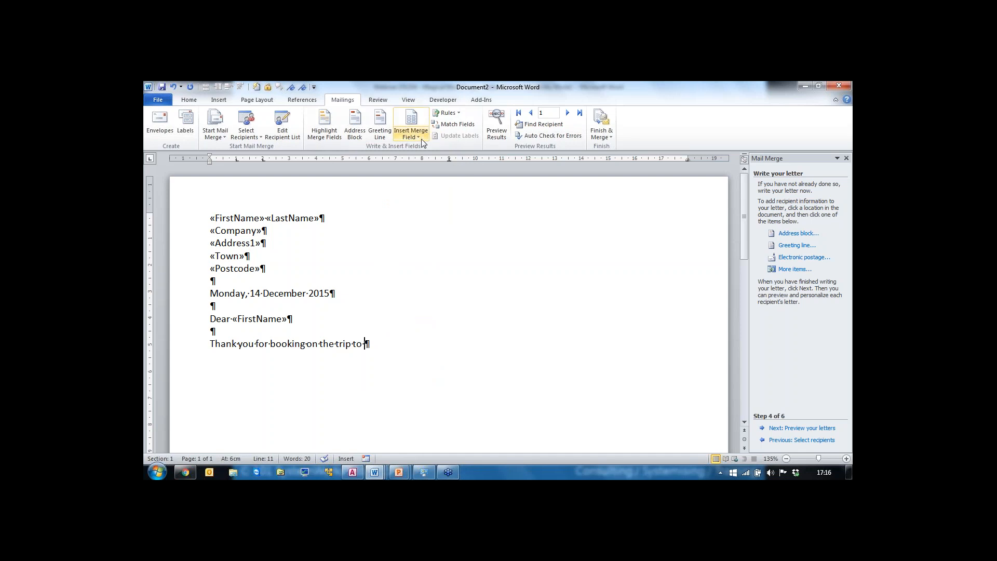
Step: Insert the Destination merge field at the end of the sentence and finish it with a full stop
{"action": "left_click", "coordinate": [410, 127]}
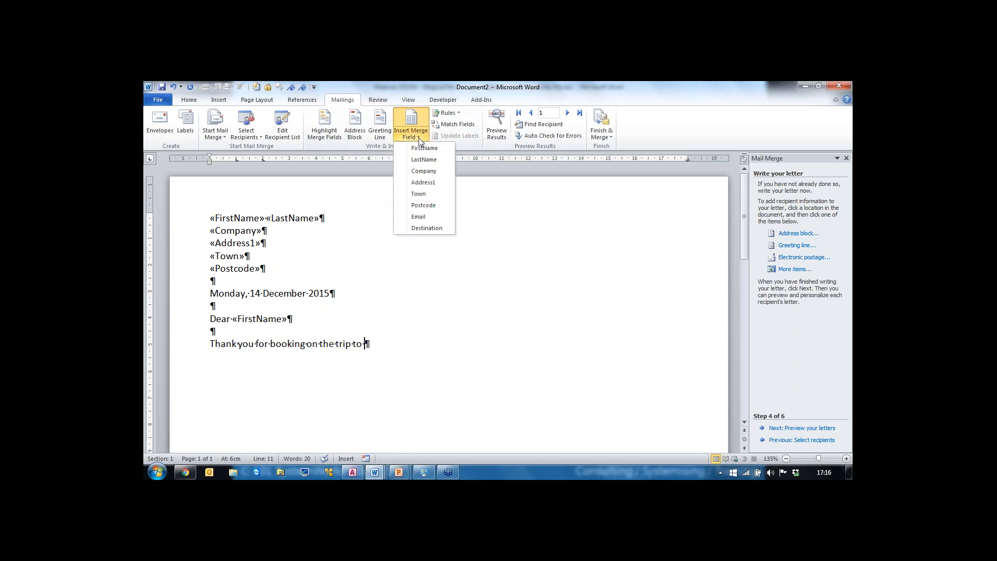
{"action": "left_click", "coordinate": [429, 229]}
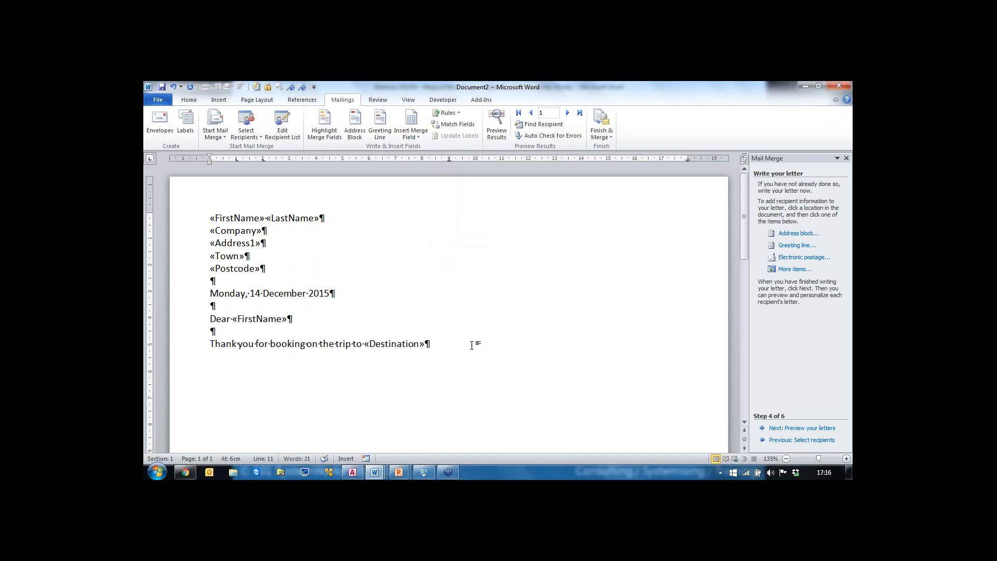
{"action": "type", "text": "."}
{"action": "key", "text": "Return"}
{"action": "key", "text": "Return"}
Step: Close the letter with 'Regards' and the sender's first name on the following line
{"action": "type", "text": "Regards"}
{"action": "key", "text": "Return"}
{"action": "type", "text": "Les"}
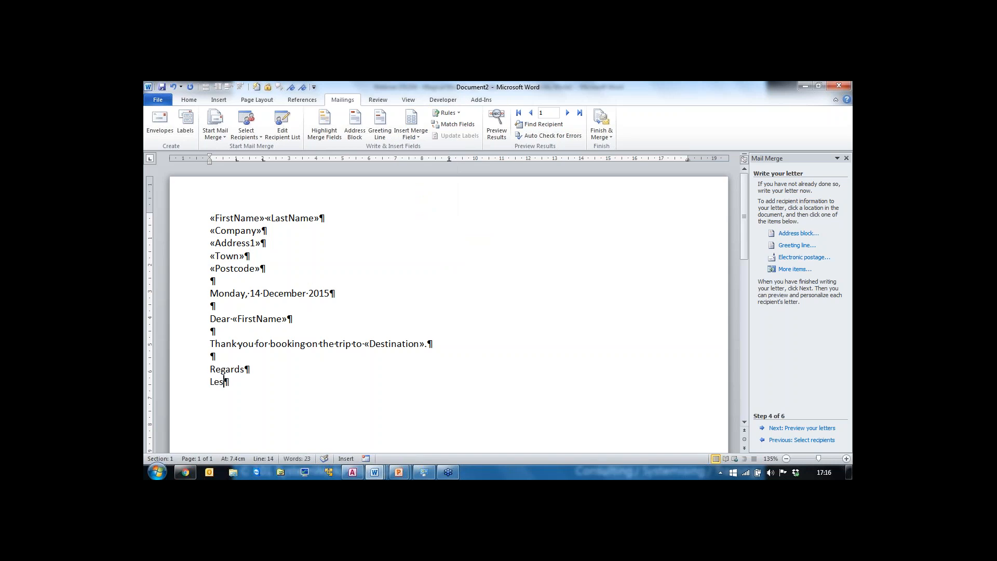
{"action": "key", "text": "Return"}
Step: Save the document as My Thankyou letter in the Webinar 151214 - Magical Mail Merge folder
{"action": "left_click", "coordinate": [159, 99]}
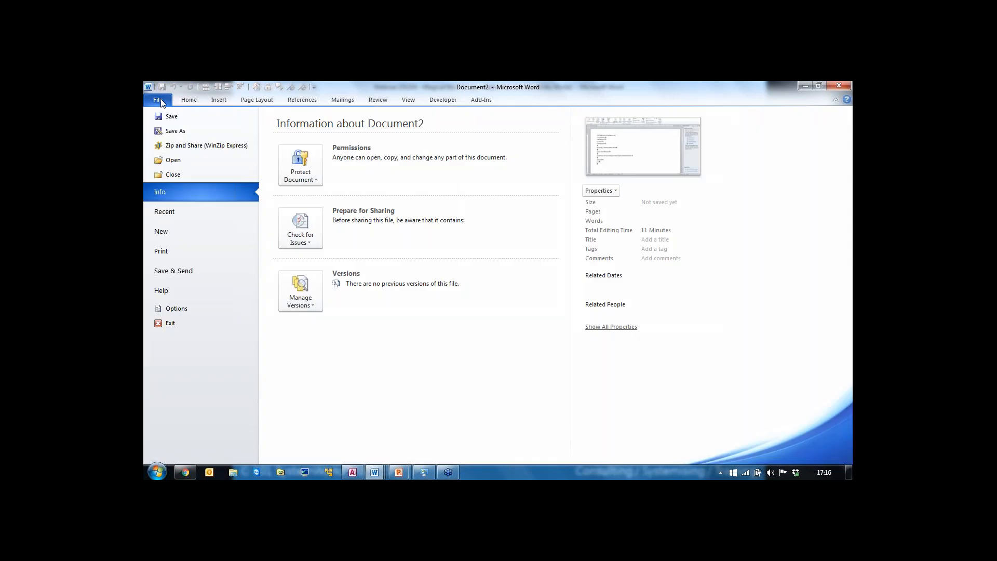
{"action": "left_click", "coordinate": [175, 131]}
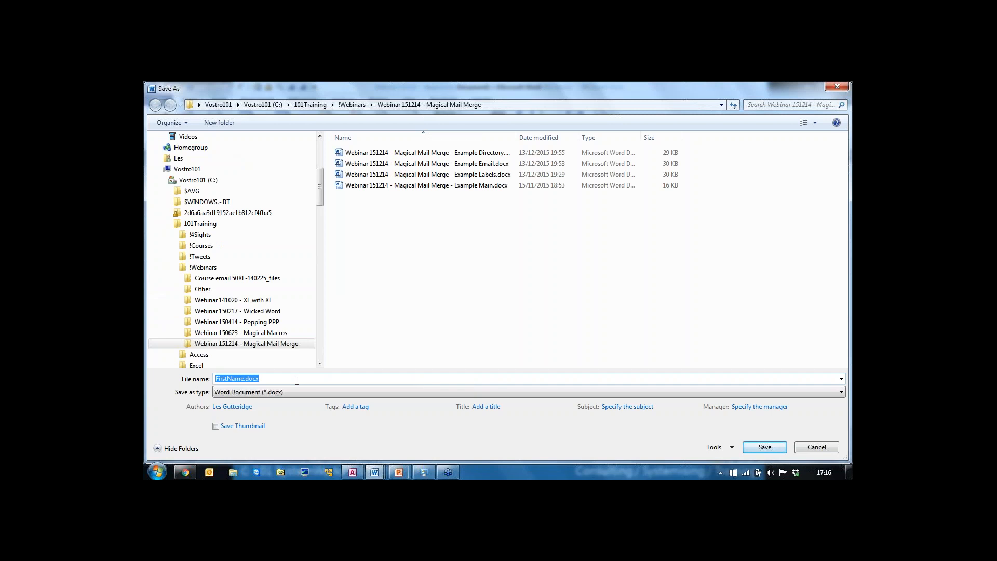
{"action": "type", "text": "My Thankyou letter"}
{"action": "left_click", "coordinate": [764, 447]}
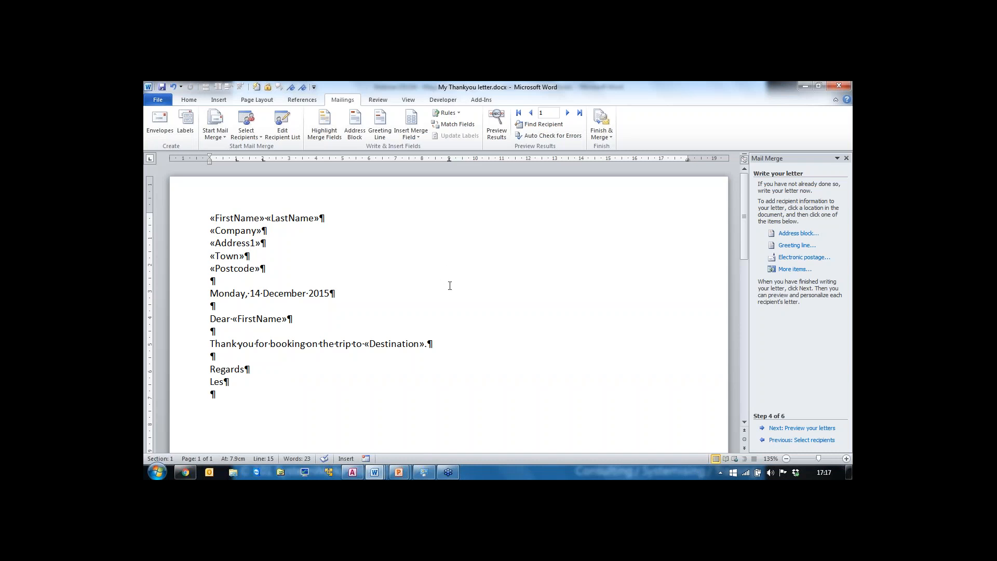
Step: Close My Thankyou letter.docx, reopen it from the Webinar 151214 - Magical Mail Merge folder, and accept running the SQL command
{"action": "double_click", "coordinate": [148, 87]}
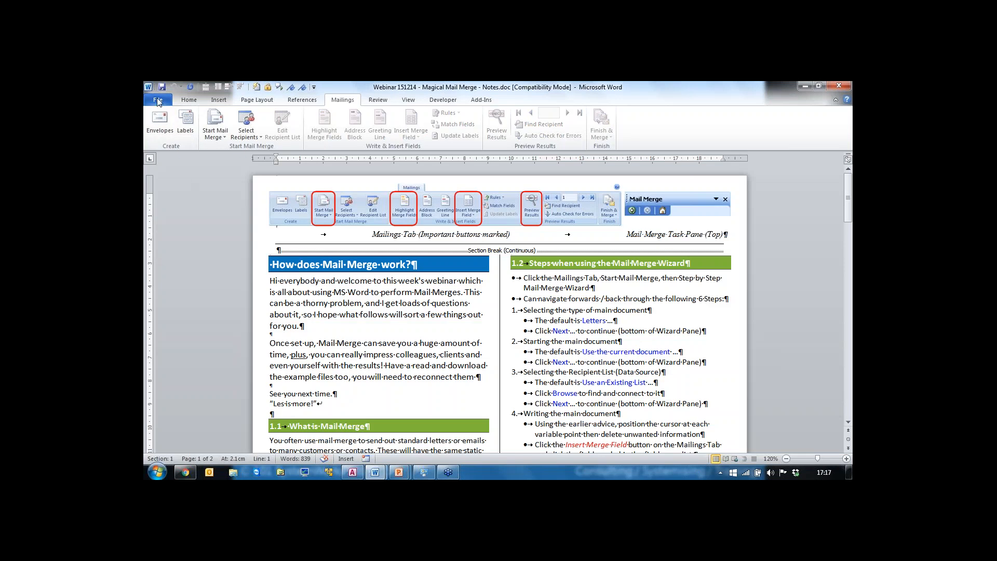
{"action": "left_click", "coordinate": [157, 102]}
{"action": "left_click", "coordinate": [175, 160]}
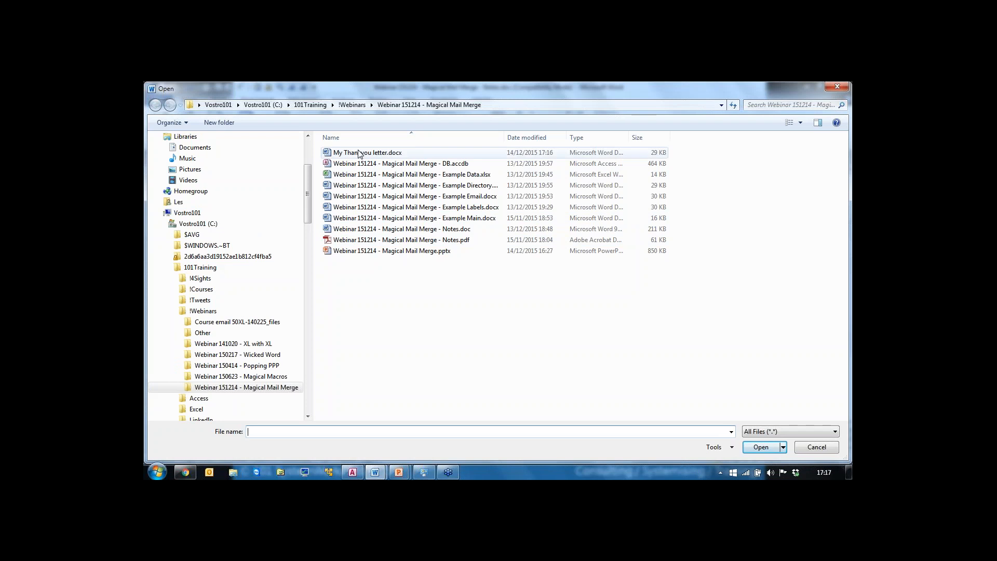
{"action": "double_click", "coordinate": [355, 152]}
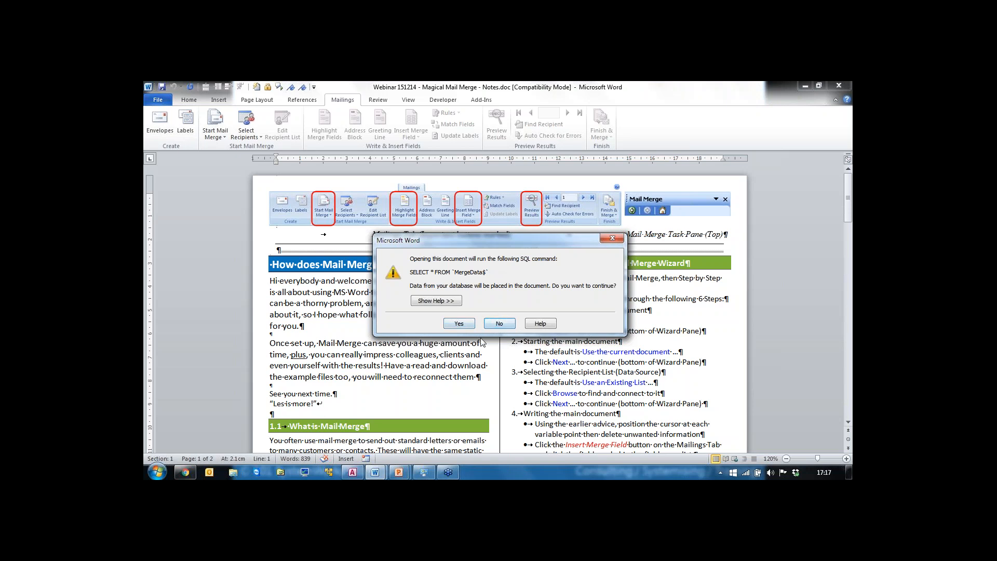
{"action": "left_click", "coordinate": [459, 324]}
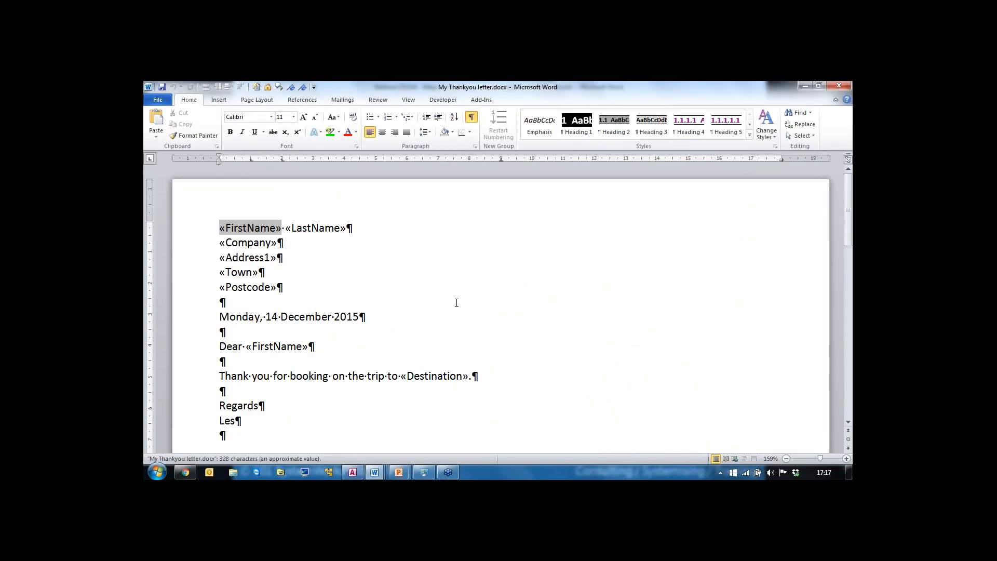
Step: Examine each merge field in the address block, greeting and sentence, and the date field, in the letter
{"action": "left_click", "coordinate": [247, 306]}
{"action": "left_click", "coordinate": [311, 229]}
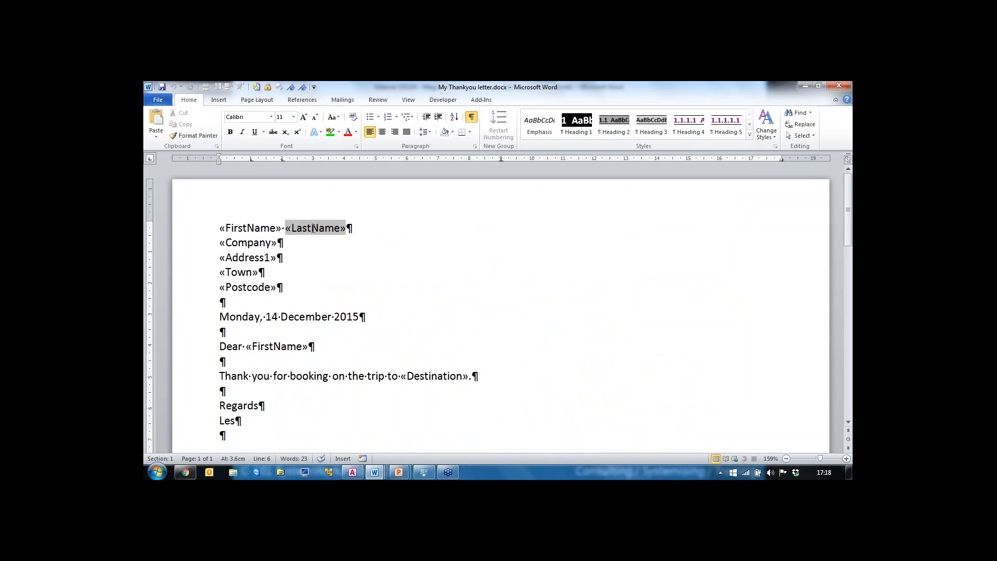
{"action": "left_click", "coordinate": [258, 228]}
{"action": "left_click", "coordinate": [246, 243]}
{"action": "left_click", "coordinate": [244, 259]}
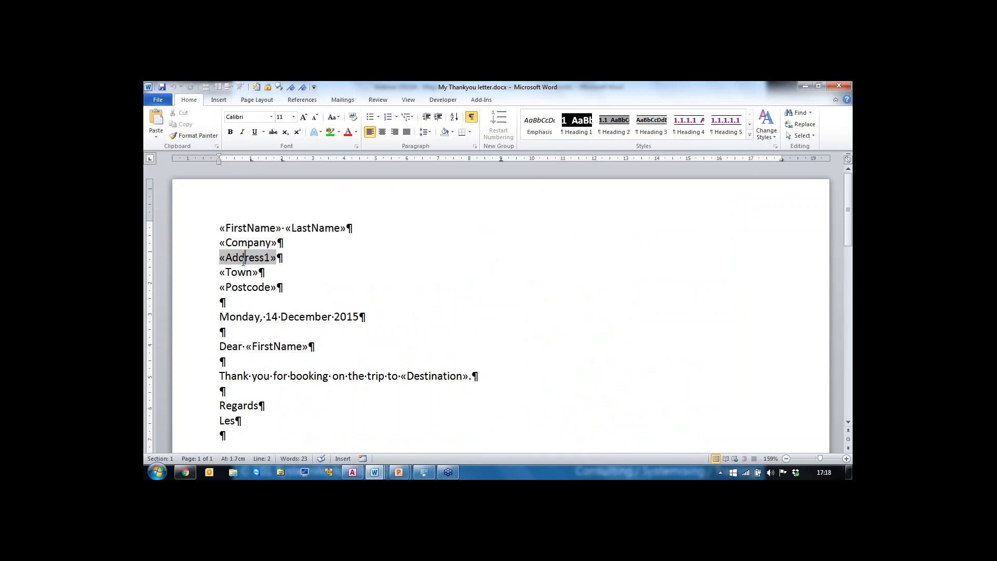
{"action": "left_click", "coordinate": [243, 273]}
{"action": "left_click", "coordinate": [244, 288]}
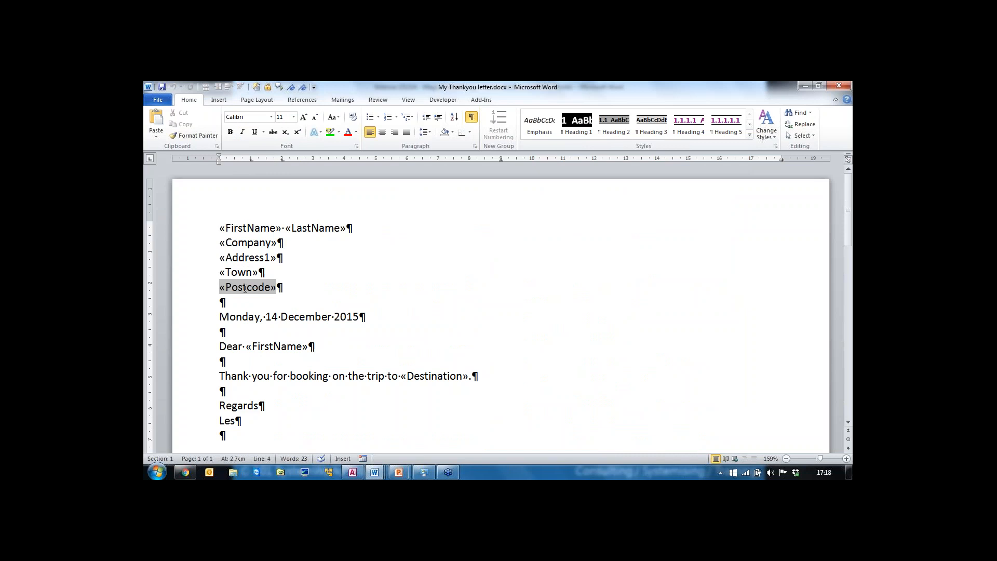
{"action": "left_click", "coordinate": [252, 229]}
{"action": "left_click", "coordinate": [326, 228]}
{"action": "left_click", "coordinate": [262, 245]}
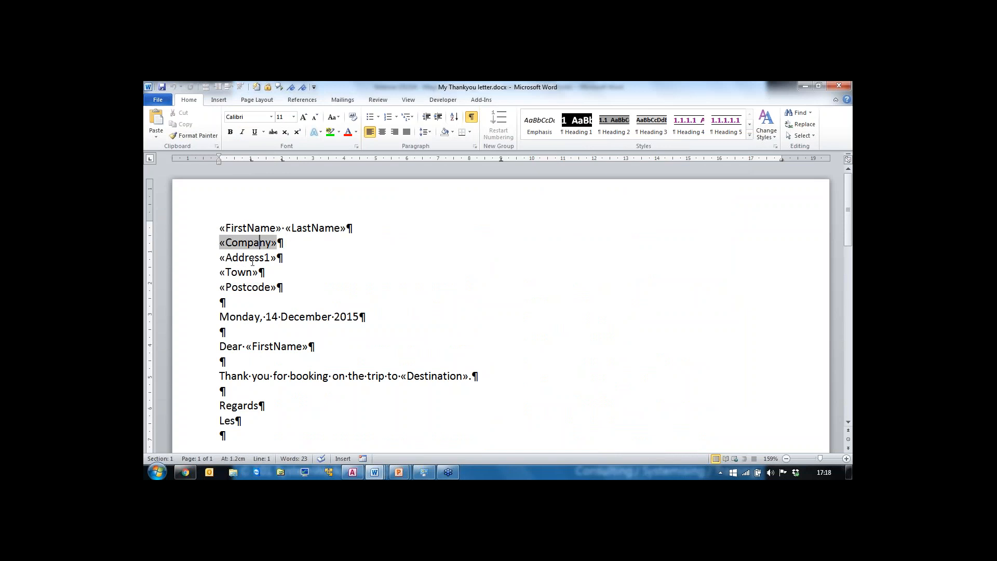
{"action": "left_click", "coordinate": [248, 261]}
{"action": "left_click", "coordinate": [243, 274]}
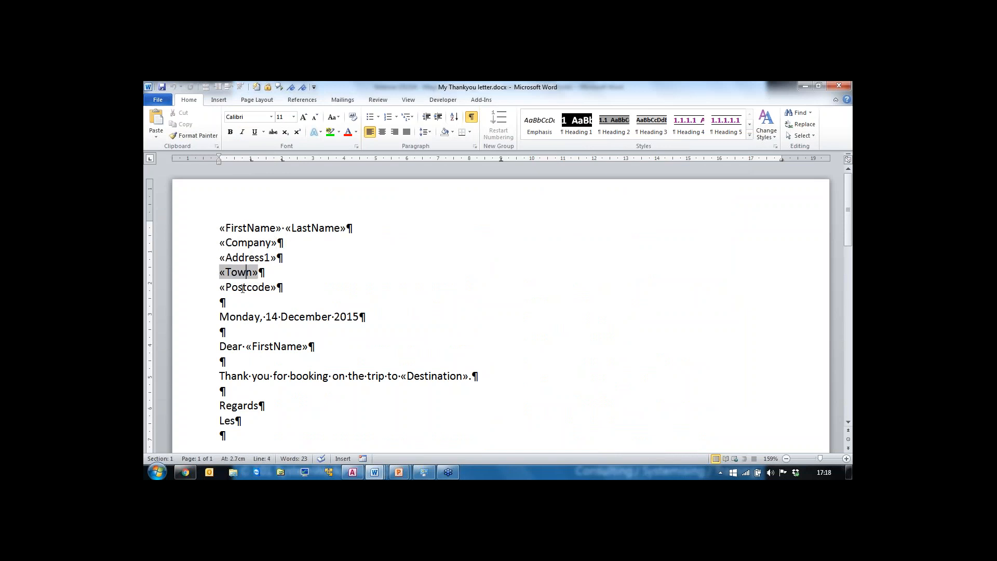
{"action": "left_click", "coordinate": [243, 288]}
{"action": "left_click", "coordinate": [242, 318]}
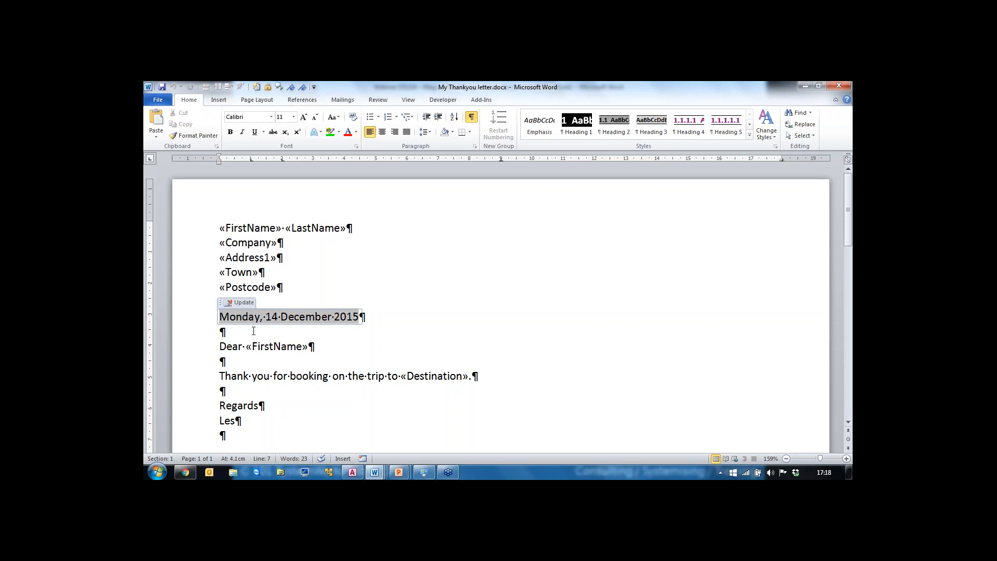
{"action": "left_click", "coordinate": [245, 335]}
{"action": "left_click", "coordinate": [267, 317]}
{"action": "left_click", "coordinate": [282, 346]}
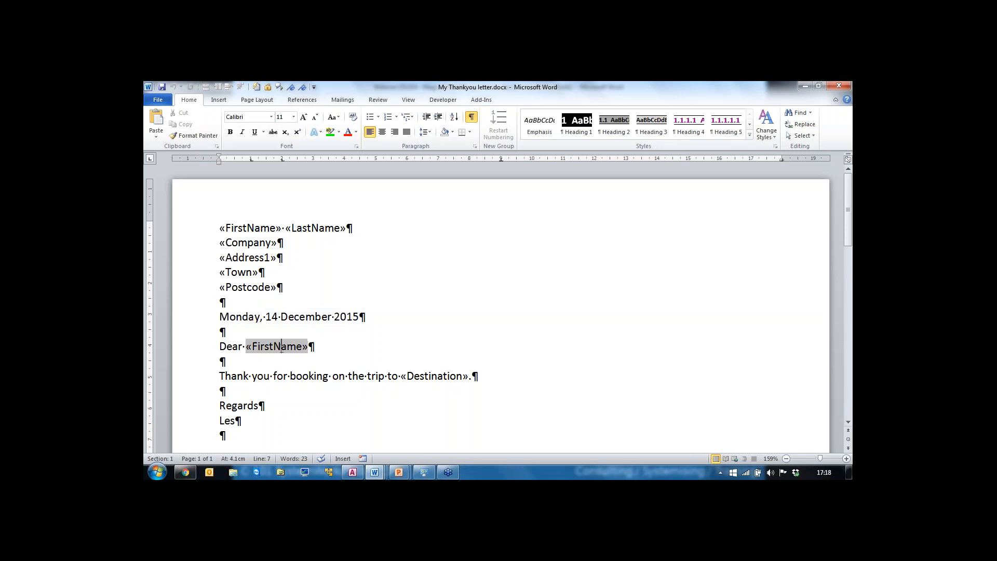
{"action": "left_click", "coordinate": [248, 317]}
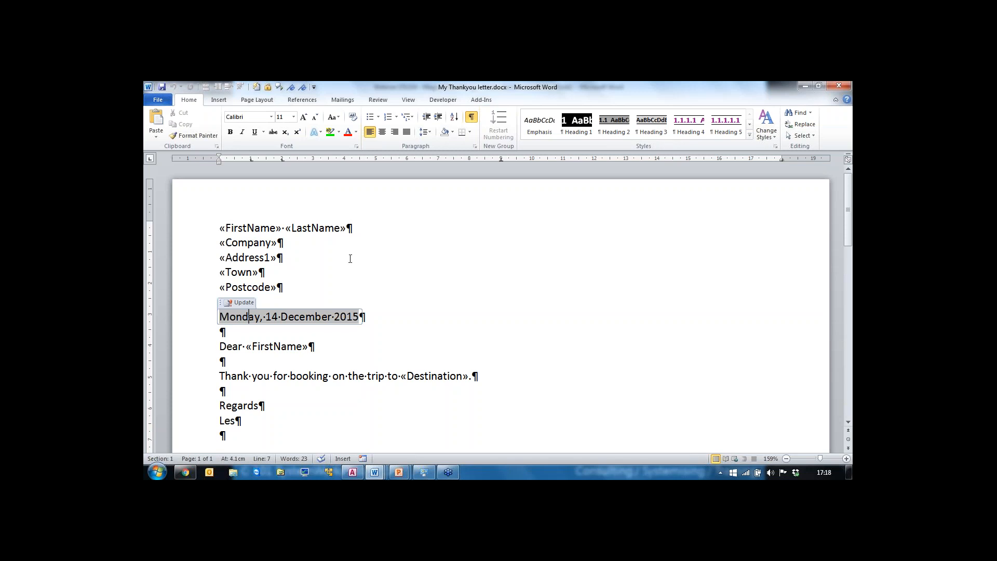
Step: Turn on the merged-data preview and step forward and back through the first few recipient records
{"action": "left_click", "coordinate": [343, 101]}
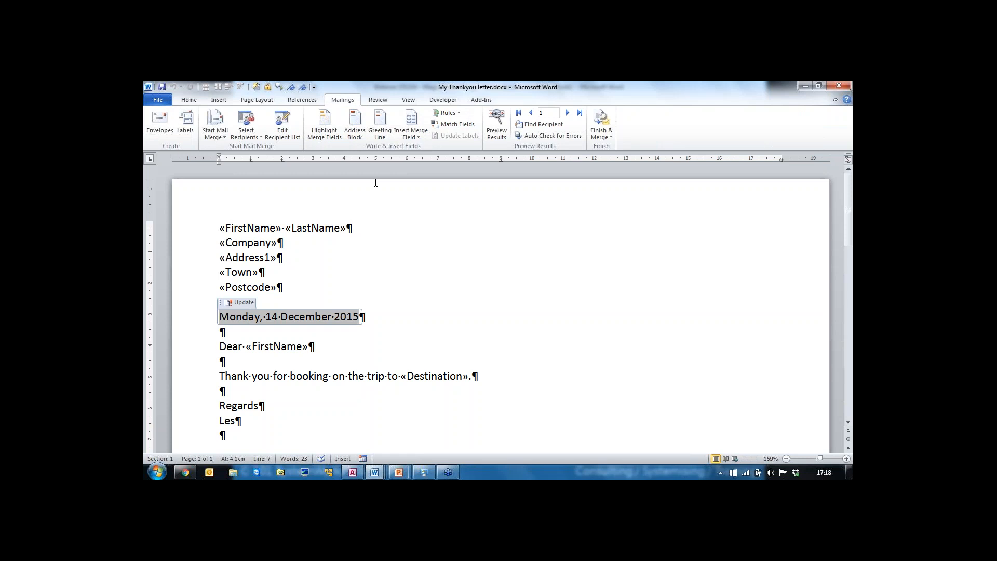
{"action": "left_click", "coordinate": [498, 129]}
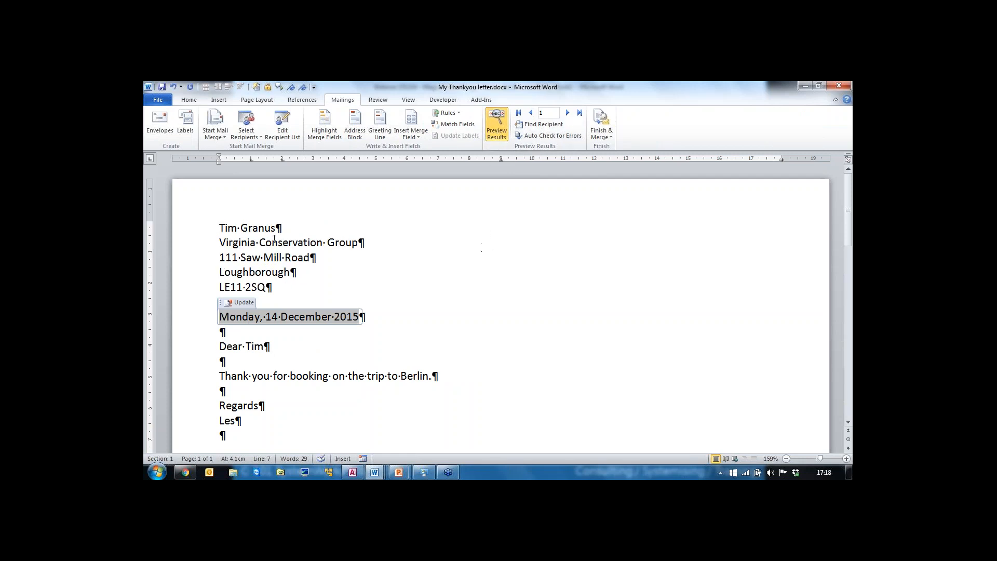
{"action": "left_click", "coordinate": [568, 114]}
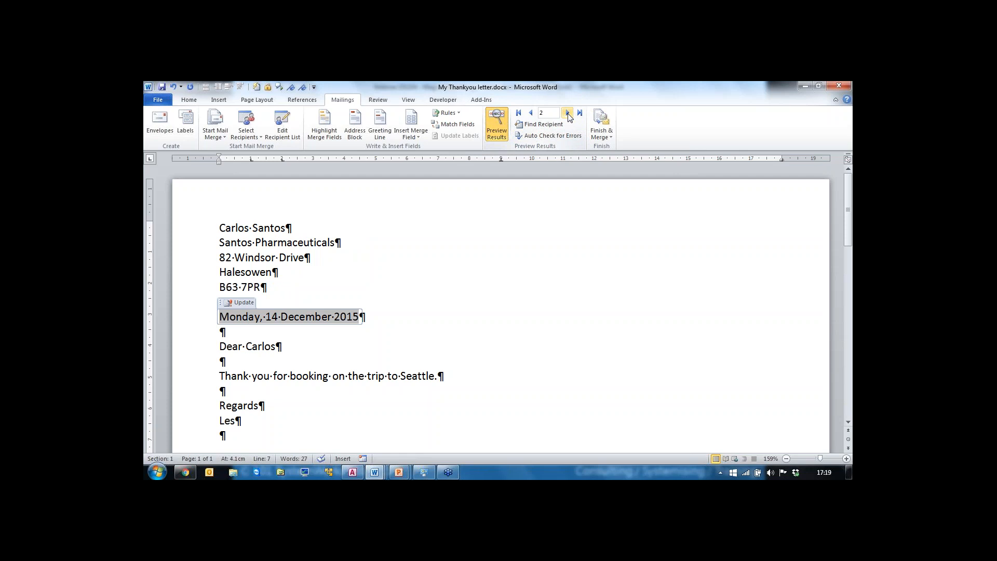
{"action": "left_click", "coordinate": [568, 113]}
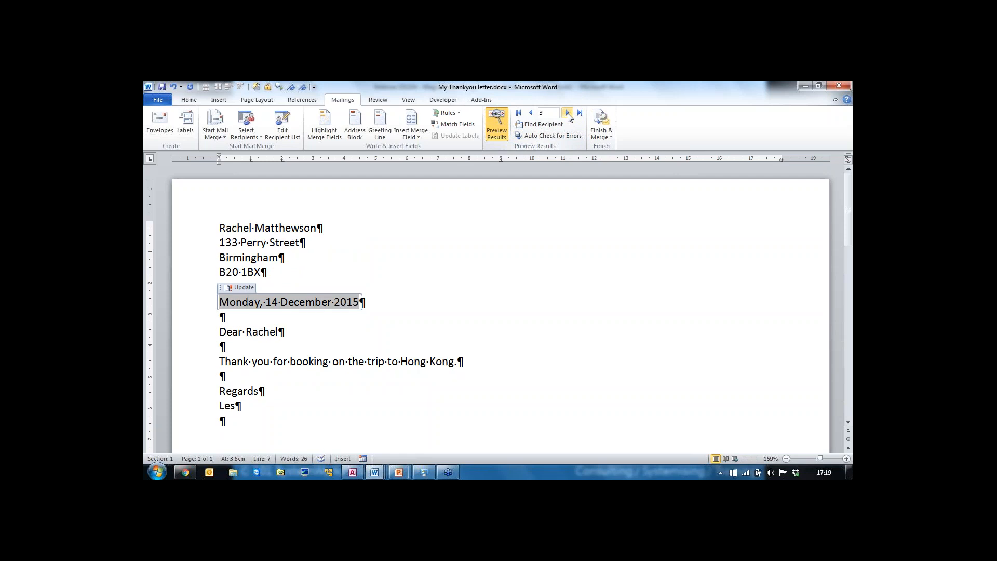
{"action": "left_click", "coordinate": [531, 114]}
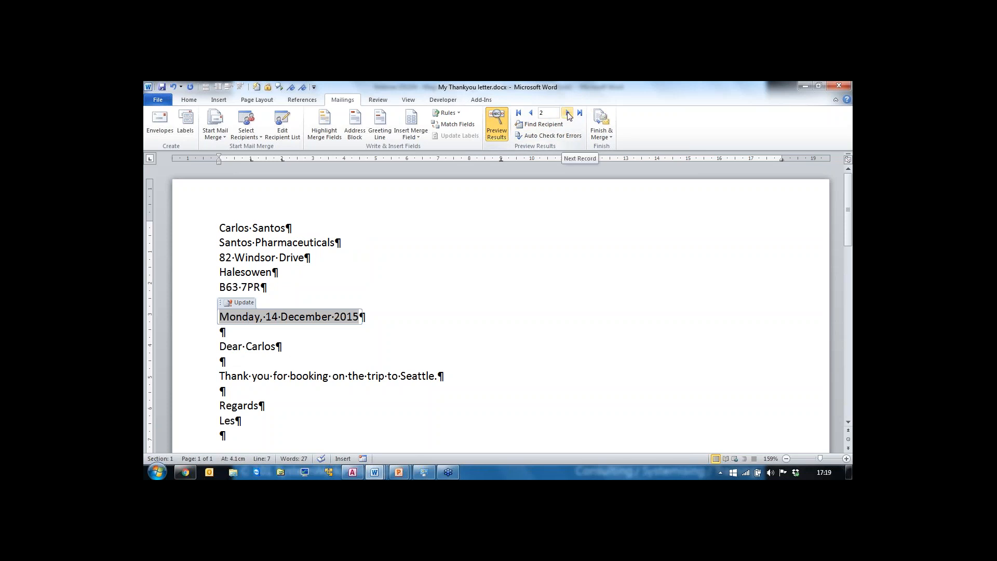
{"action": "left_click", "coordinate": [568, 114]}
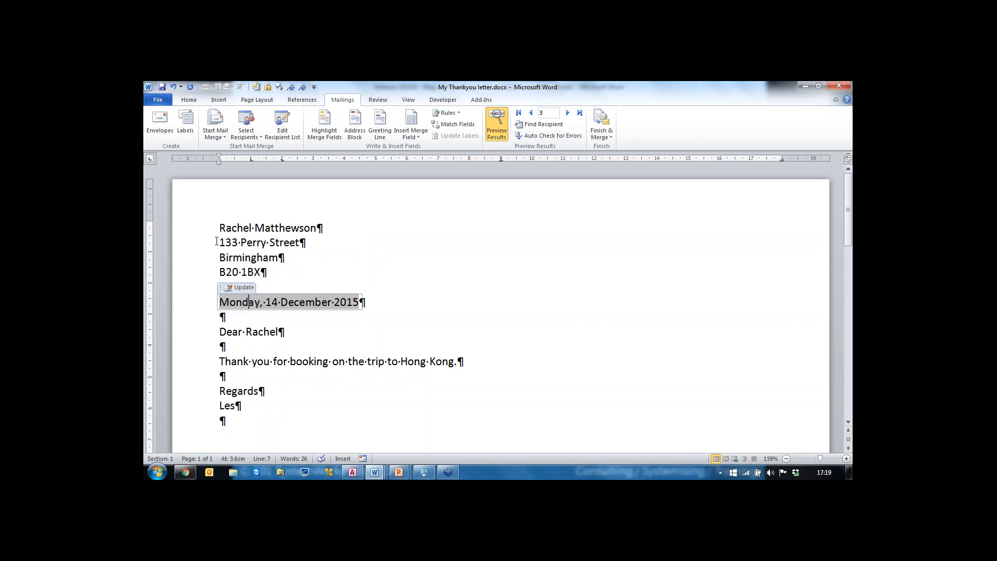
Step: Browse the previewed letters through to the last record and back to the first record
{"action": "left_click_drag", "start_coordinate": [205, 229], "coordinate": [206, 274]}
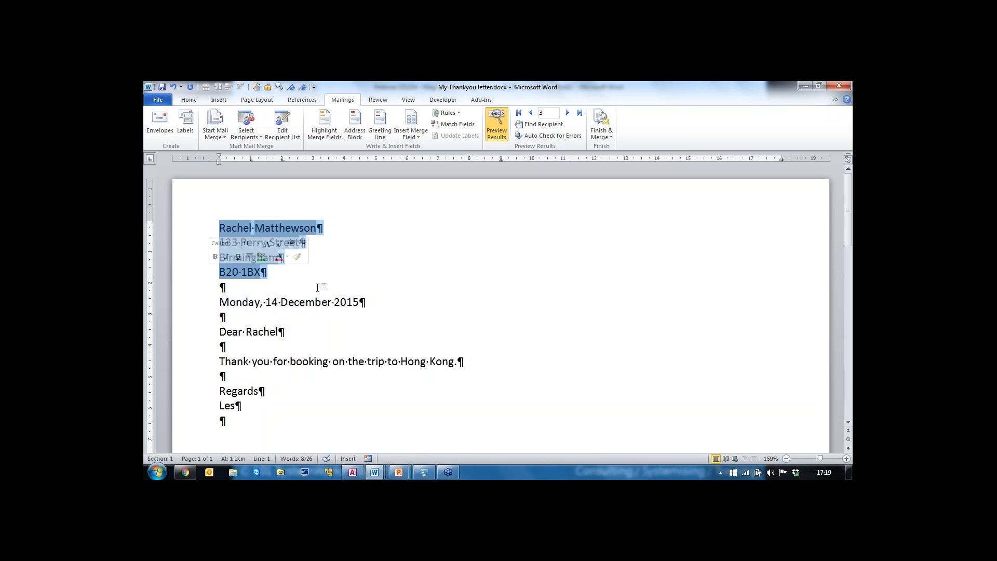
{"action": "left_click", "coordinate": [567, 113]}
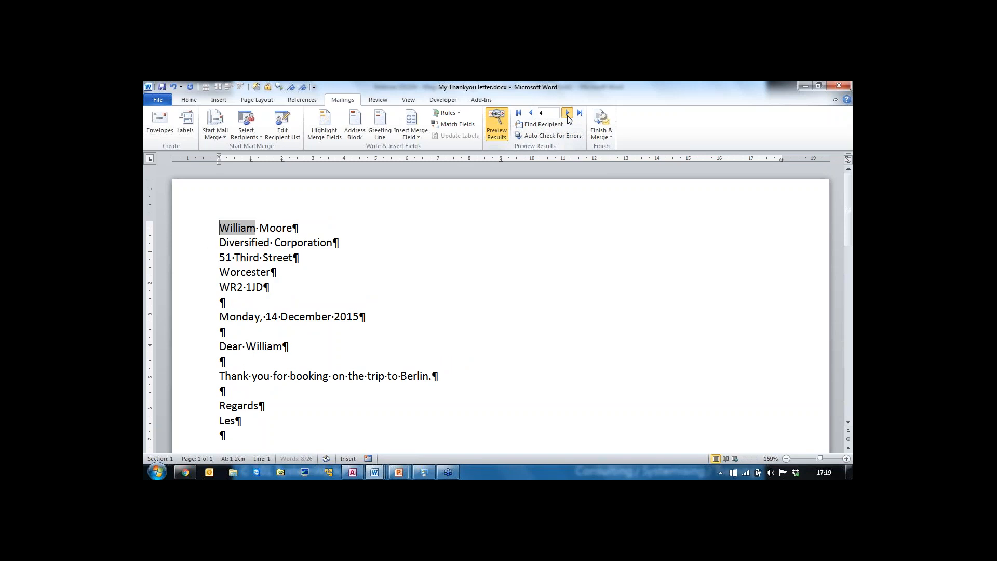
{"action": "left_click", "coordinate": [567, 113]}
{"action": "left_click", "coordinate": [567, 113]}
{"action": "left_click", "coordinate": [567, 113]}
{"action": "left_click", "coordinate": [567, 113]}
{"action": "left_click", "coordinate": [567, 114]}
{"action": "left_click", "coordinate": [568, 114]}
{"action": "left_click", "coordinate": [567, 113]}
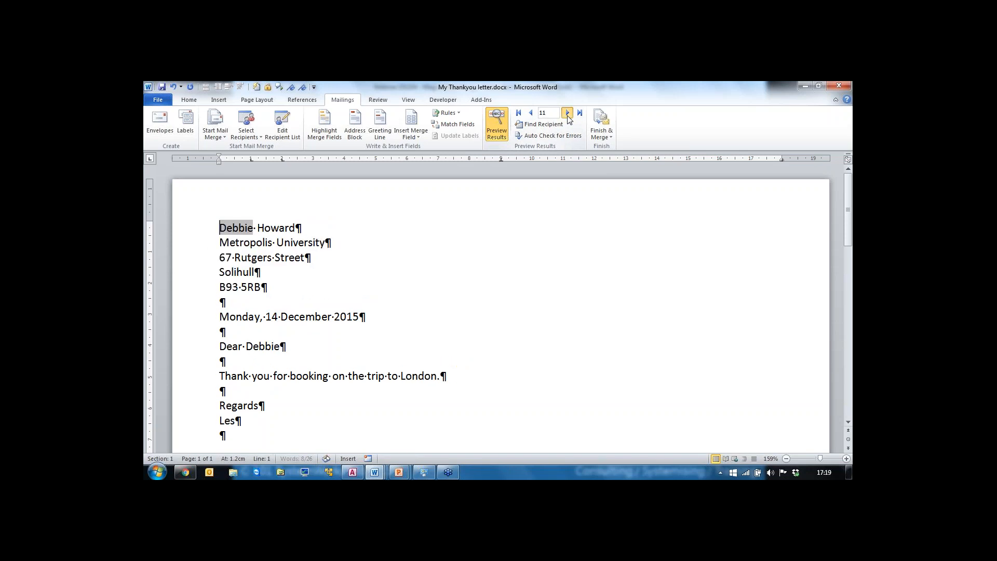
{"action": "left_click", "coordinate": [567, 115]}
{"action": "left_click", "coordinate": [568, 114]}
{"action": "left_click", "coordinate": [567, 114]}
{"action": "left_click", "coordinate": [568, 115]}
{"action": "left_click", "coordinate": [567, 115]}
{"action": "left_click", "coordinate": [567, 115]}
{"action": "left_click", "coordinate": [567, 115]}
{"action": "left_click", "coordinate": [567, 114]}
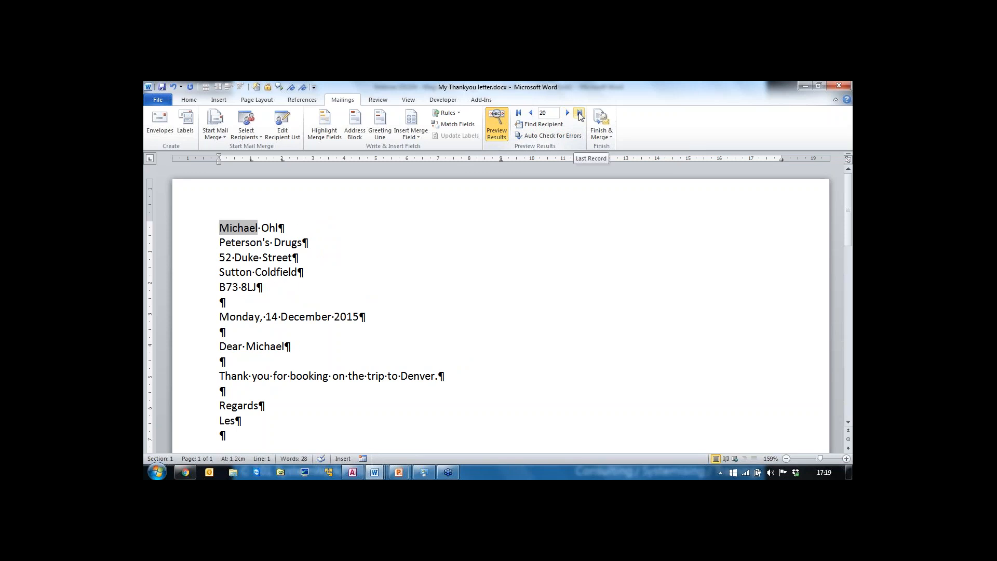
{"action": "left_click", "coordinate": [580, 114]}
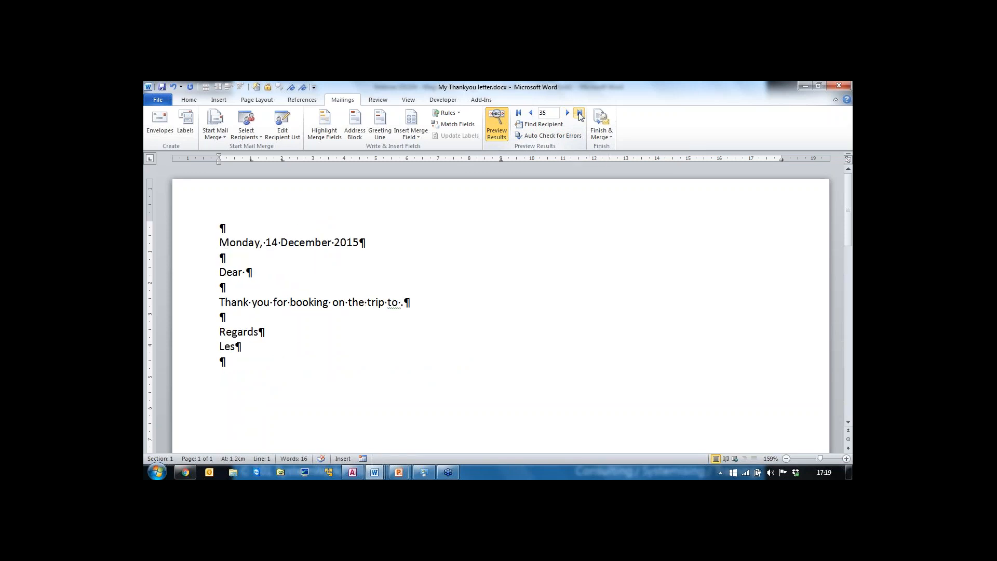
{"action": "left_click", "coordinate": [531, 114]}
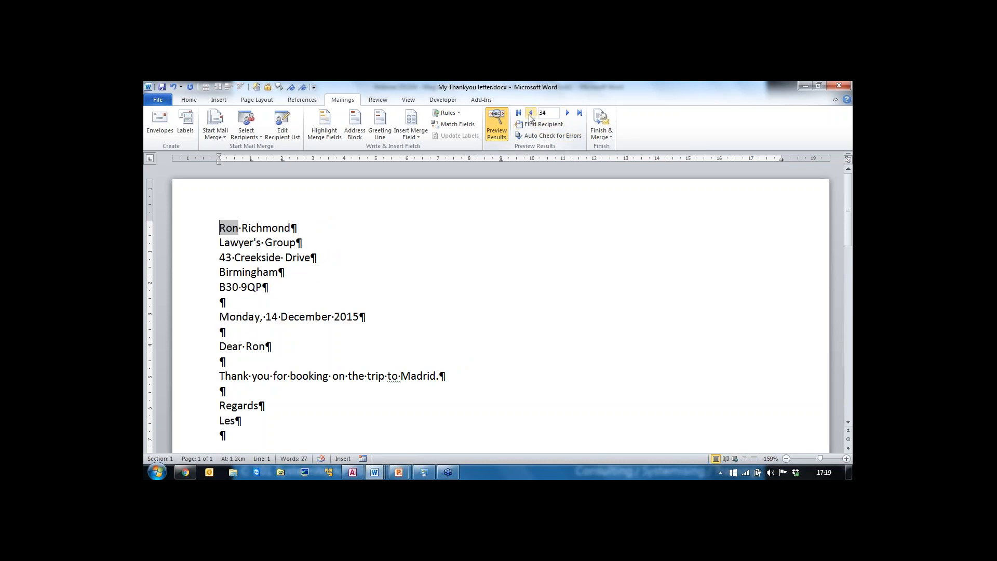
{"action": "left_click", "coordinate": [567, 112]}
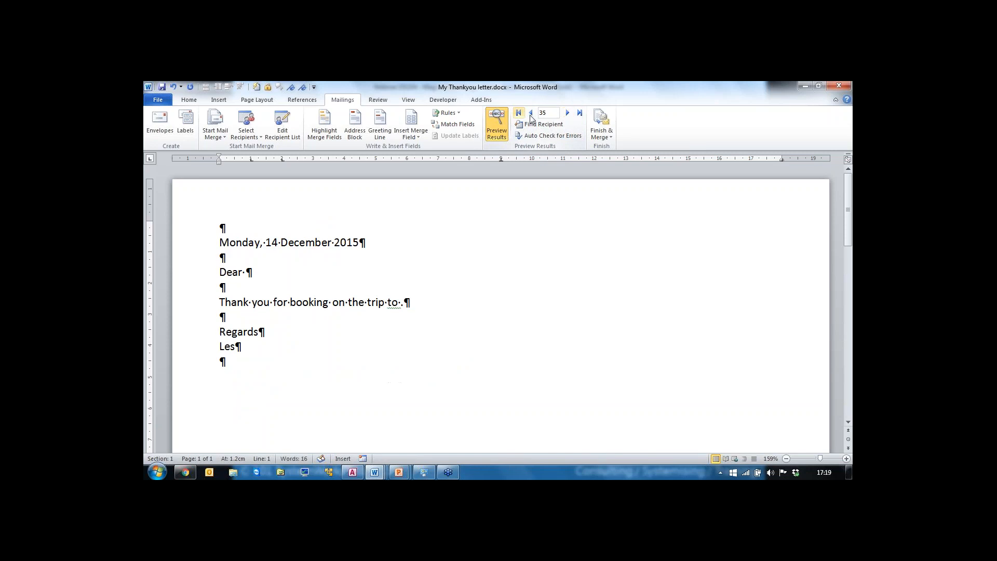
{"action": "left_click", "coordinate": [530, 112]}
{"action": "left_click", "coordinate": [531, 113]}
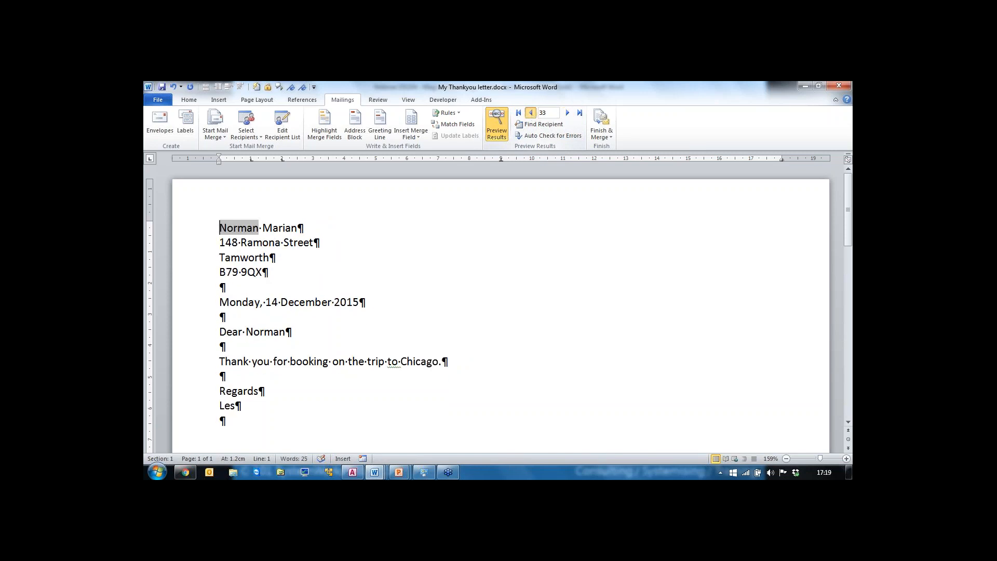
{"action": "left_click", "coordinate": [530, 112]}
{"action": "left_click", "coordinate": [531, 112]}
{"action": "left_click", "coordinate": [531, 112]}
{"action": "left_click", "coordinate": [531, 113]}
{"action": "left_click", "coordinate": [531, 113]}
{"action": "left_click", "coordinate": [530, 113]}
{"action": "left_click", "coordinate": [531, 113]}
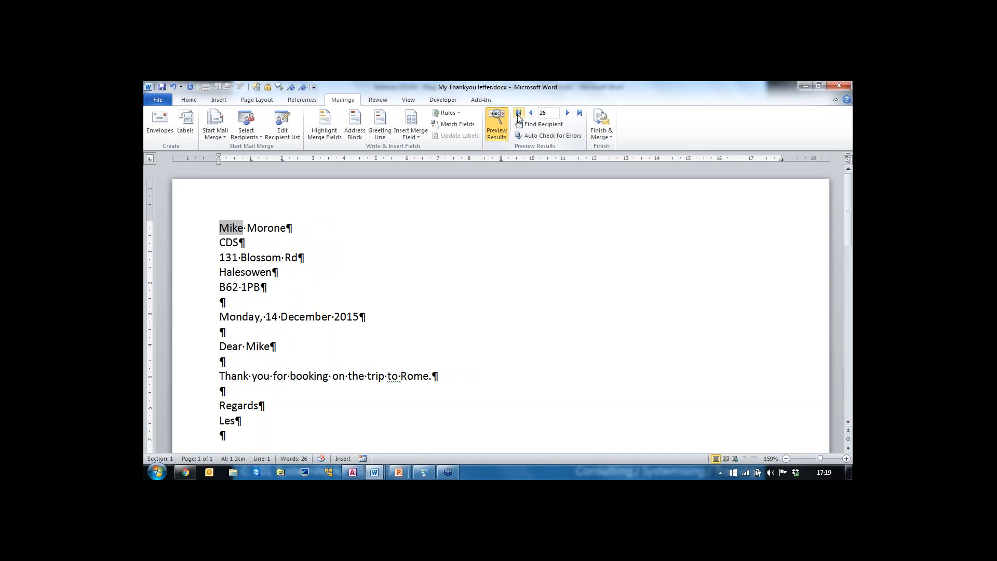
{"action": "left_click", "coordinate": [518, 113]}
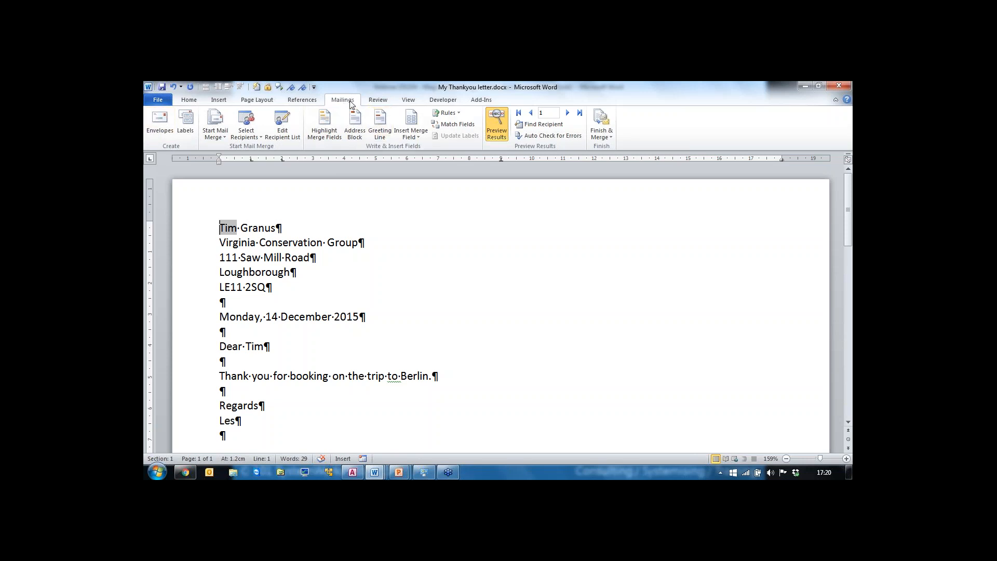
Step: Toggle the merged-data preview off and on repeatedly to compare field codes with recipient data
{"action": "left_click", "coordinate": [498, 132]}
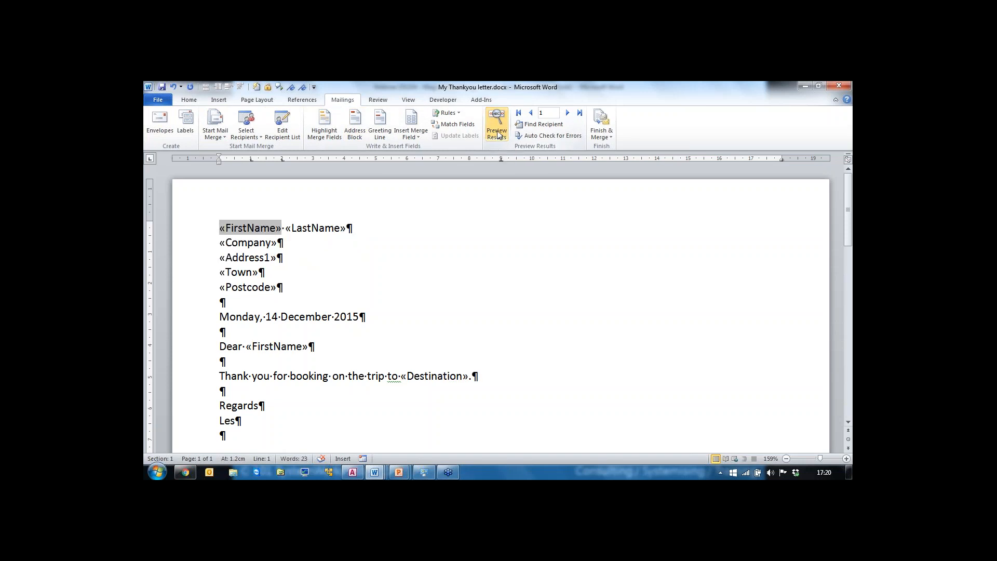
{"action": "left_click", "coordinate": [497, 133]}
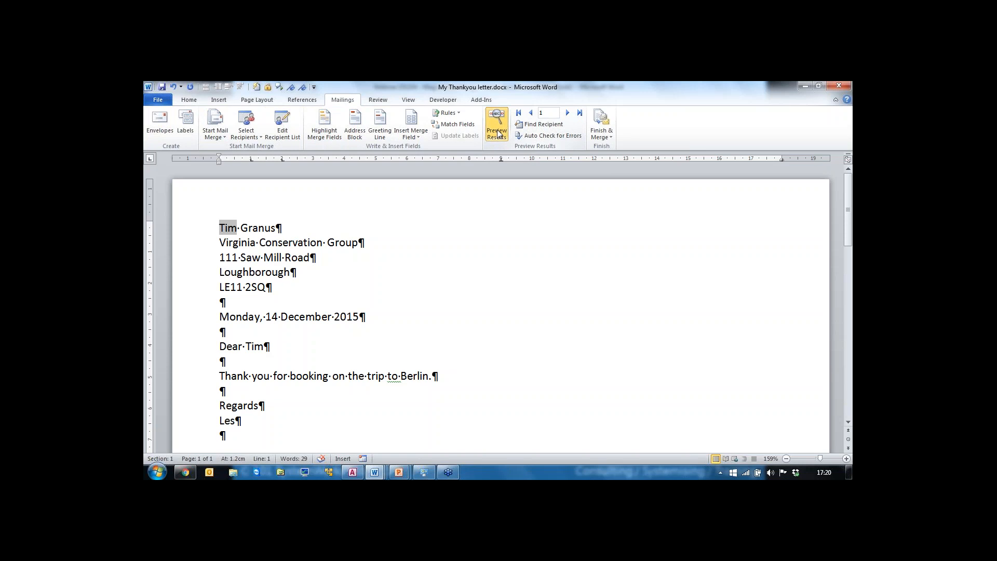
{"action": "left_click", "coordinate": [497, 134]}
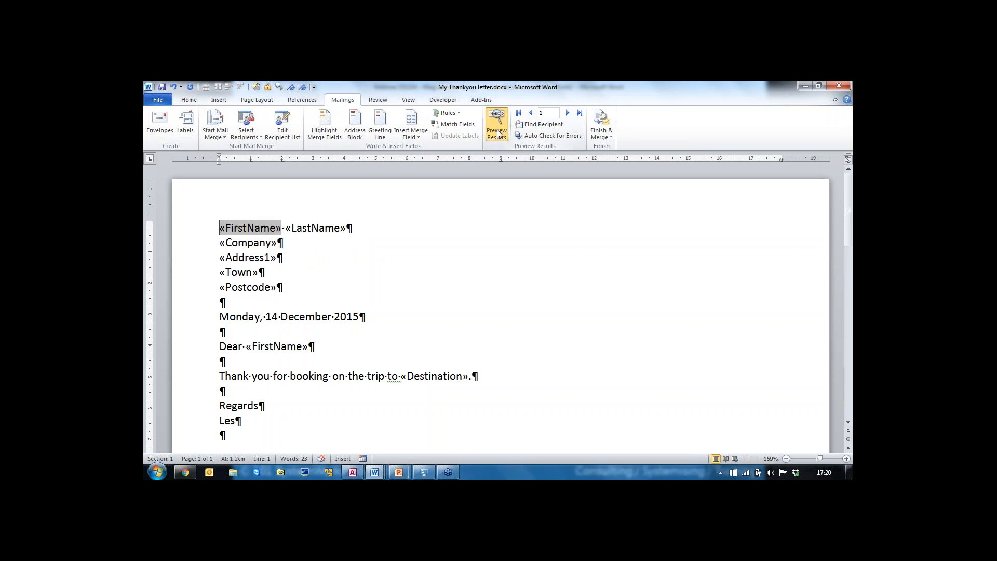
{"action": "left_click", "coordinate": [497, 134]}
{"action": "left_click", "coordinate": [497, 133]}
{"action": "left_click", "coordinate": [498, 133]}
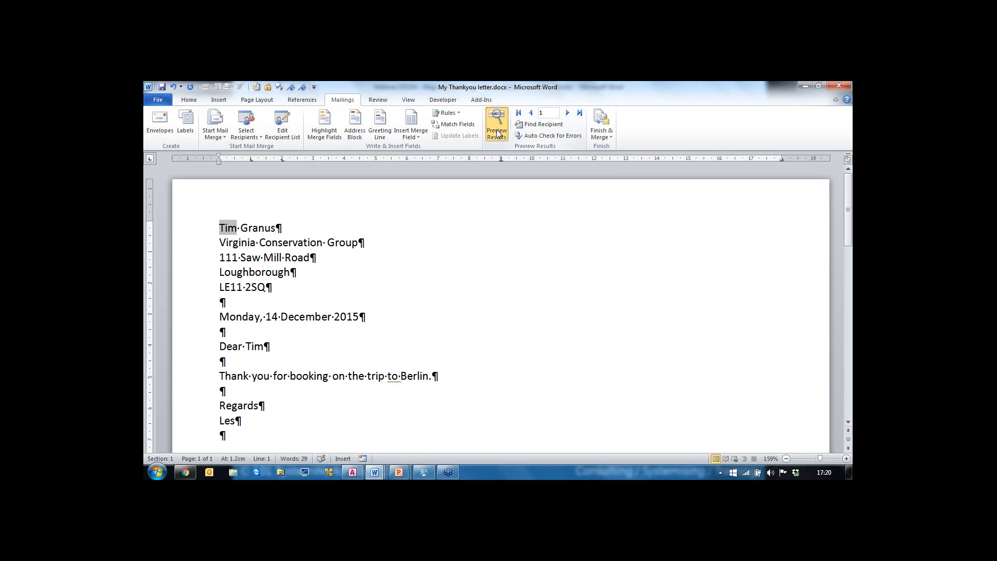
{"action": "left_click", "coordinate": [498, 133]}
{"action": "left_click", "coordinate": [497, 133]}
Step: Step forward and back through more recipient records in the merged-data preview
{"action": "left_click", "coordinate": [567, 114]}
{"action": "left_click", "coordinate": [567, 114]}
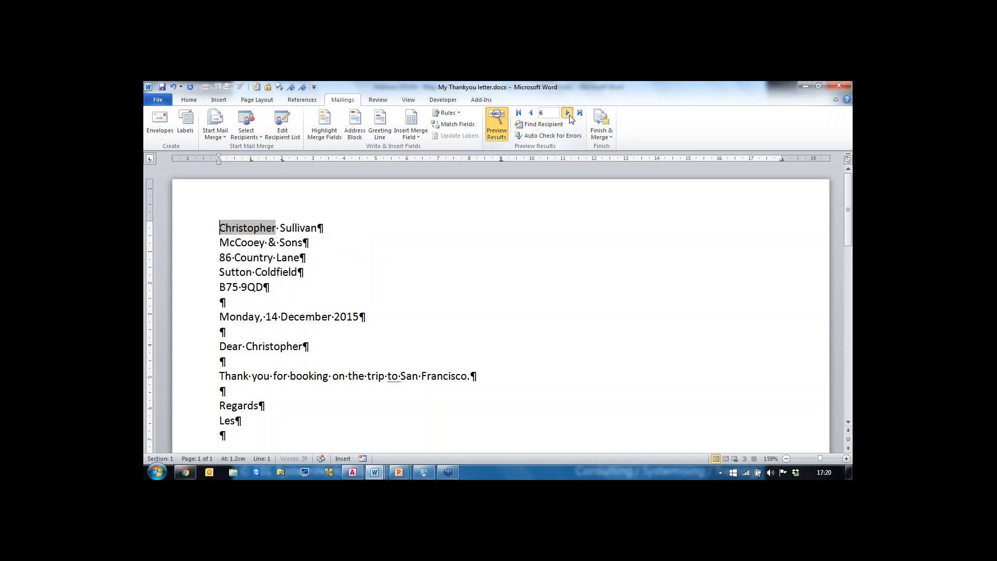
{"action": "left_click", "coordinate": [568, 113]}
{"action": "left_click", "coordinate": [568, 113]}
{"action": "left_click", "coordinate": [568, 113]}
{"action": "left_click", "coordinate": [567, 113]}
{"action": "left_click", "coordinate": [567, 113]}
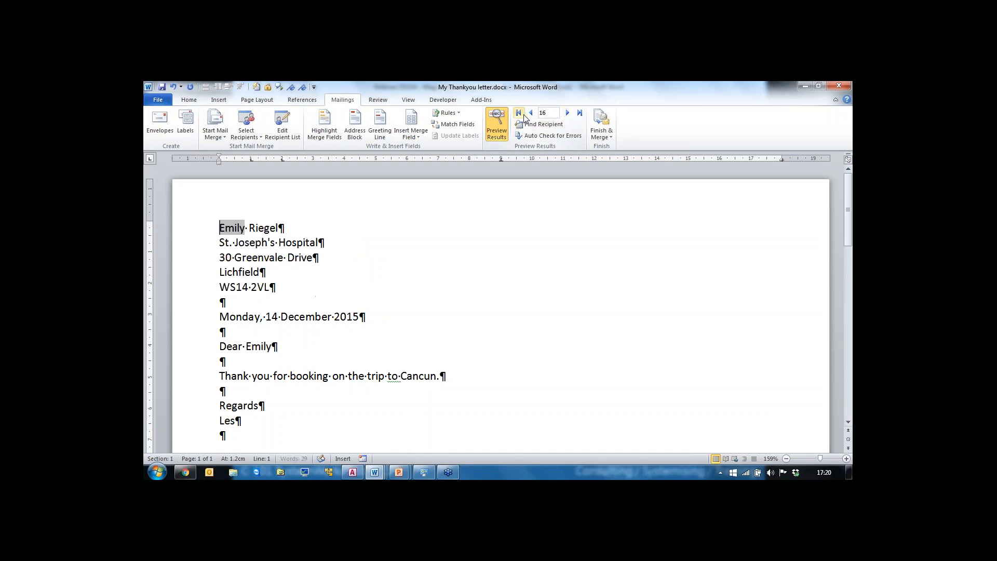
{"action": "left_click", "coordinate": [531, 113]}
{"action": "left_click", "coordinate": [531, 113]}
{"action": "left_click", "coordinate": [531, 113]}
Step: Go back two records in the merged-data preview of the letter
{"action": "left_click", "coordinate": [531, 113]}
{"action": "left_click", "coordinate": [530, 113]}
{"action": "left_click", "coordinate": [531, 113]}
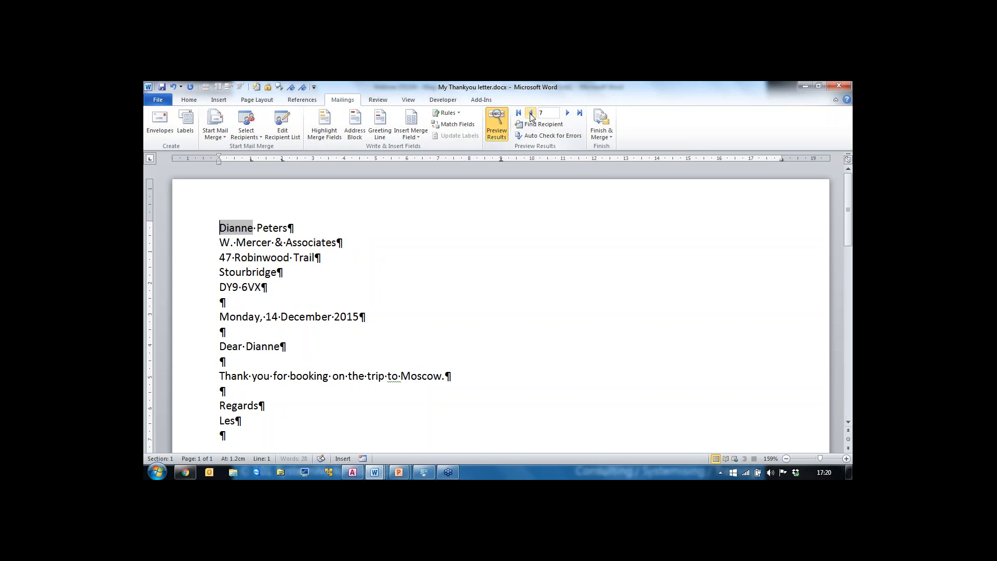
{"action": "left_click", "coordinate": [531, 113]}
{"action": "left_click", "coordinate": [531, 113]}
{"action": "left_click", "coordinate": [531, 113]}
{"action": "left_click", "coordinate": [531, 113]}
{"action": "left_click", "coordinate": [531, 113]}
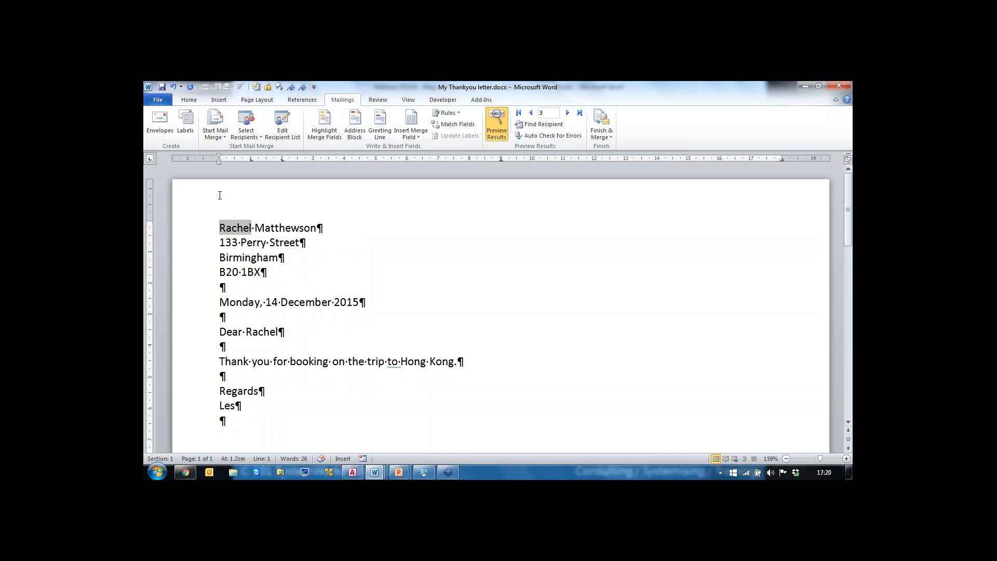
Step: Merge recipient records 10 to 19 into a new document of individual letters
{"action": "left_click", "coordinate": [612, 137]}
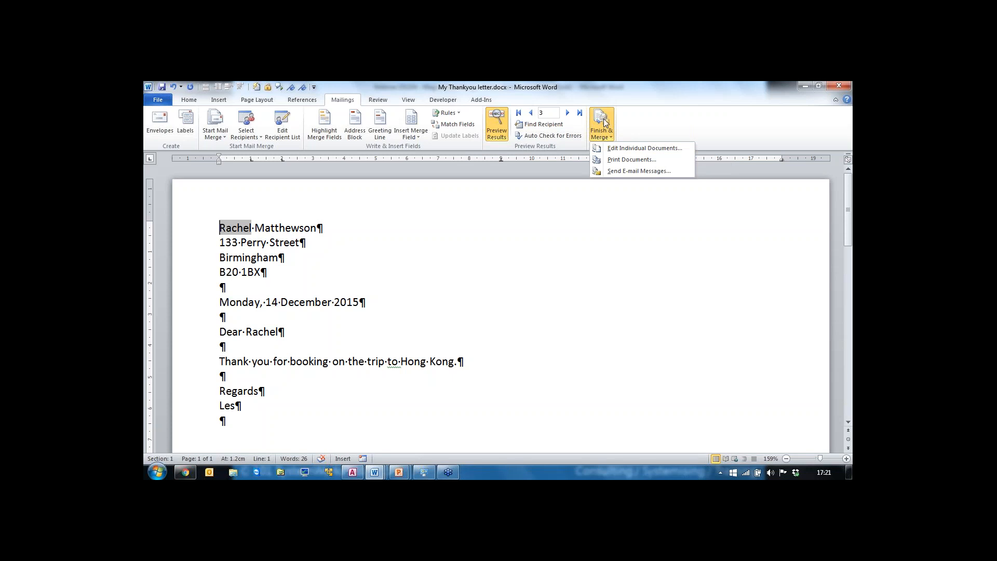
{"action": "left_click", "coordinate": [621, 148]}
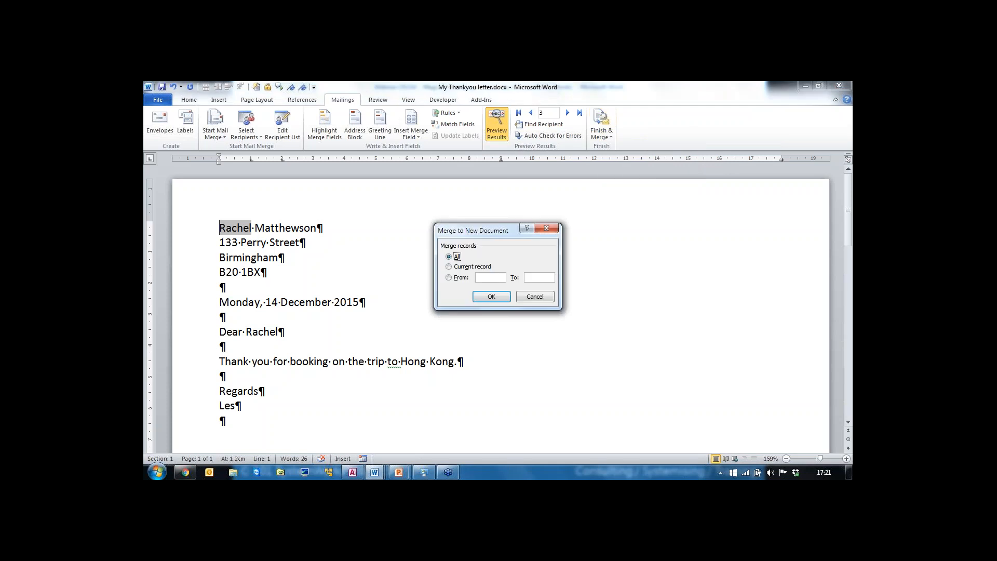
{"action": "left_click", "coordinate": [451, 277]}
{"action": "left_click", "coordinate": [491, 278]}
{"action": "type", "text": "10"}
{"action": "key", "text": "Tab"}
{"action": "type", "text": "19"}
{"action": "left_click", "coordinate": [496, 301]}
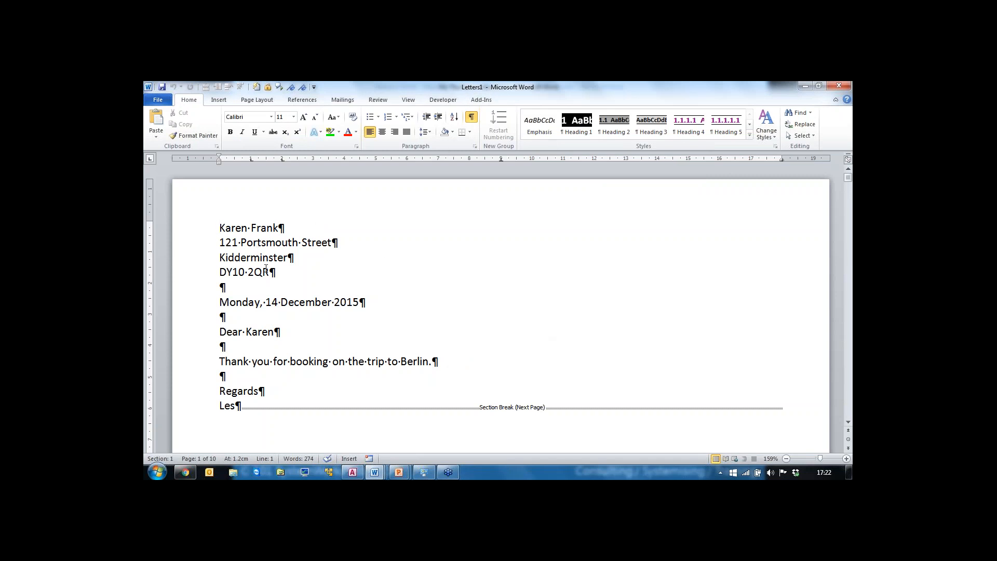
Step: Scroll through the merged letters document to review the individual letters
{"action": "scroll", "coordinate": [517, 292], "scroll_direction": "down", "scroll_amount": 3}
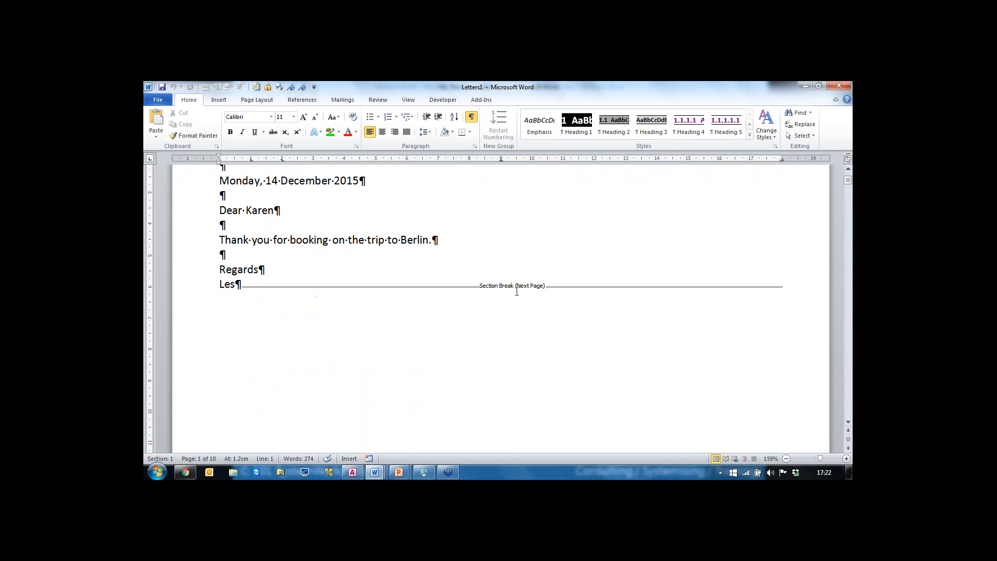
{"action": "scroll", "coordinate": [512, 295], "scroll_direction": "down", "scroll_amount": 10}
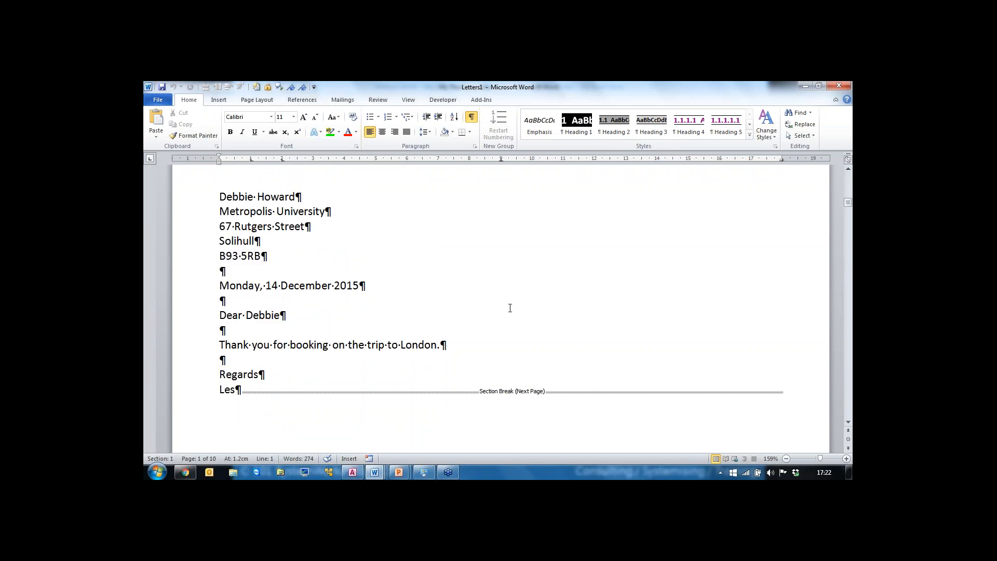
{"action": "scroll", "coordinate": [510, 308], "scroll_direction": "down", "scroll_amount": 10}
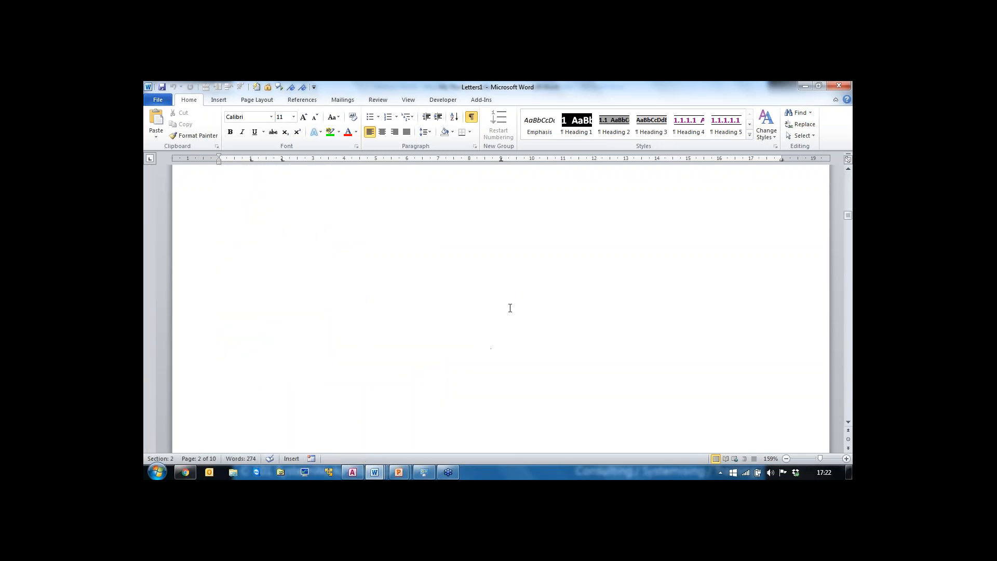
{"action": "scroll", "coordinate": [510, 308], "scroll_direction": "down", "scroll_amount": 10}
{"action": "scroll", "coordinate": [510, 308], "scroll_direction": "down", "scroll_amount": 10}
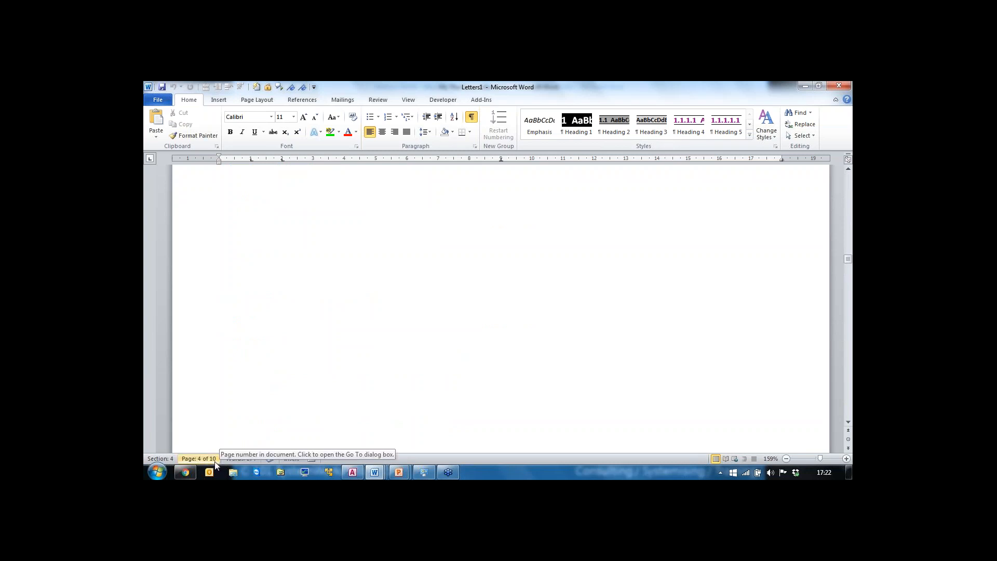
{"action": "scroll", "coordinate": [321, 359], "scroll_direction": "up", "scroll_amount": 3}
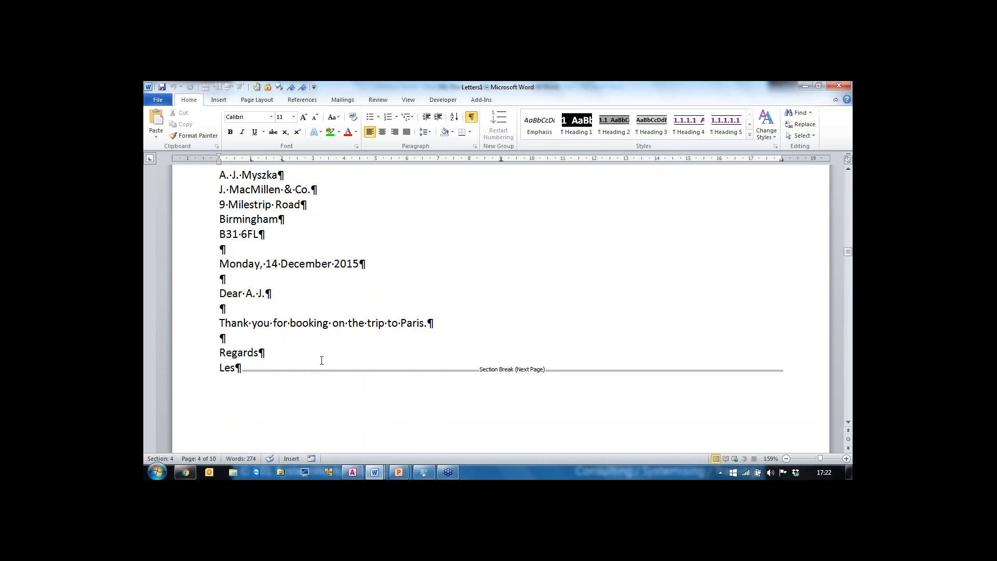
{"action": "scroll", "coordinate": [322, 360], "scroll_direction": "down", "scroll_amount": 6}
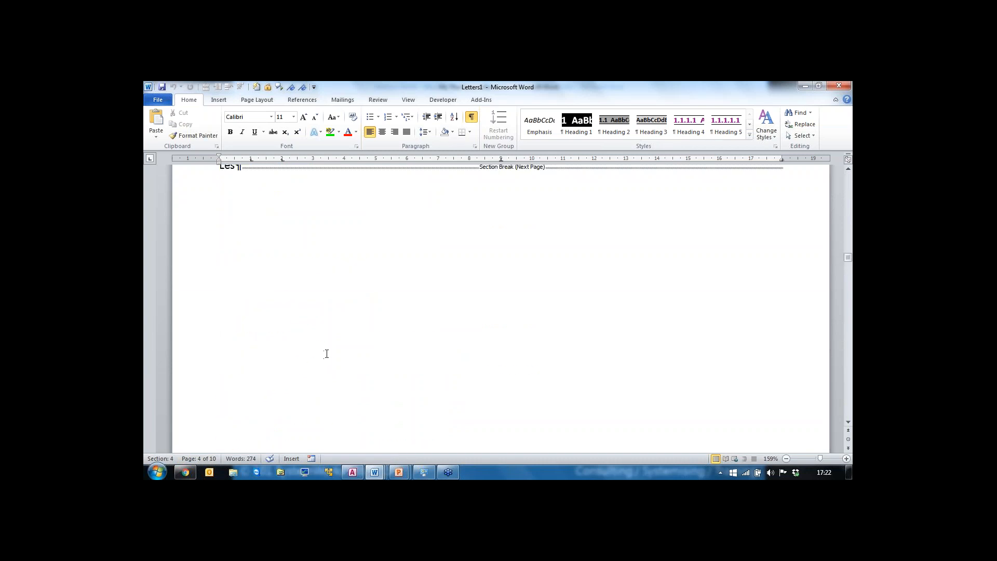
{"action": "scroll", "coordinate": [327, 353], "scroll_direction": "up", "scroll_amount": 5}
{"action": "scroll", "coordinate": [327, 354], "scroll_direction": "up", "scroll_amount": 8}
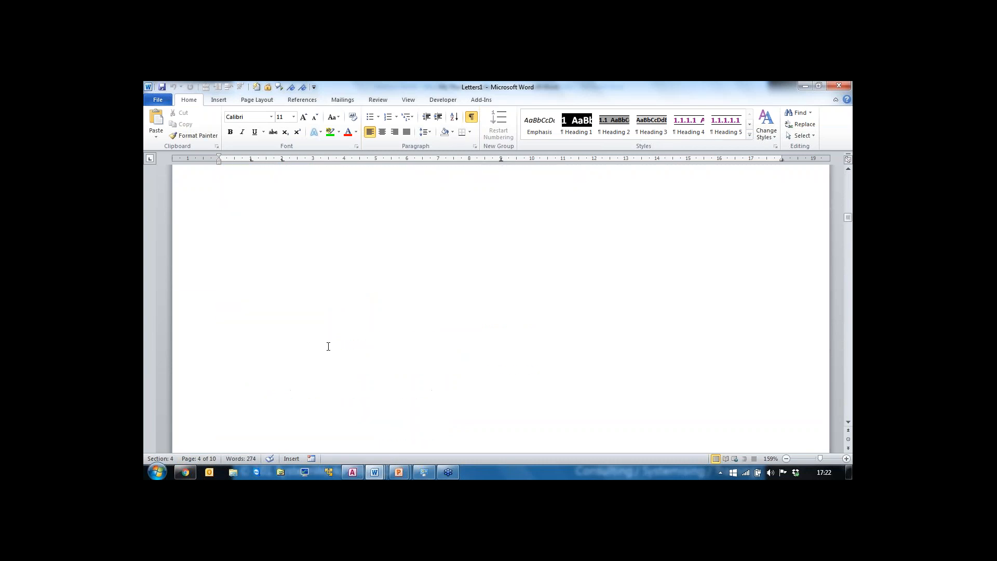
{"action": "scroll", "coordinate": [330, 346], "scroll_direction": "up", "scroll_amount": 6}
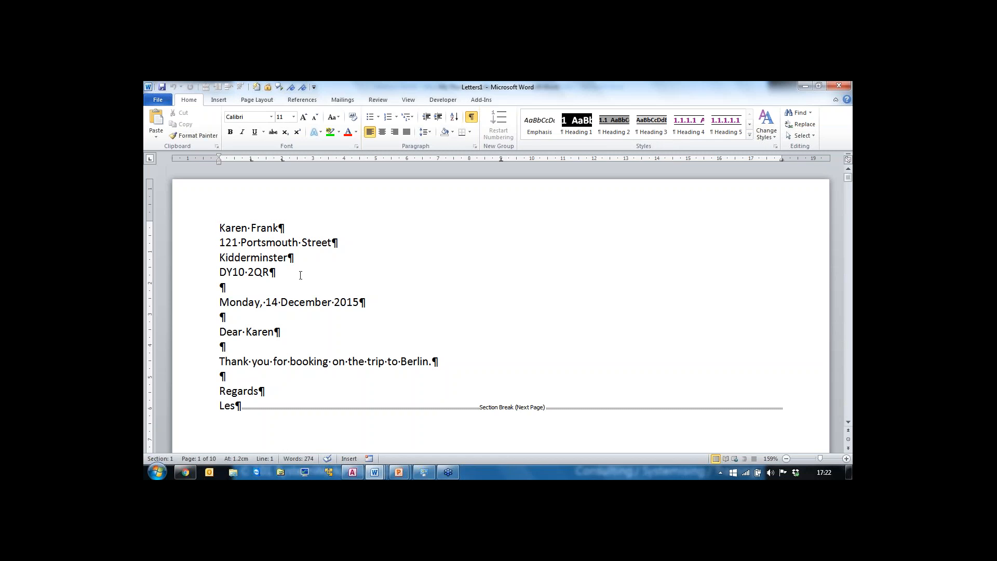
Step: Close the merged letters document without saving it
{"action": "left_click", "coordinate": [840, 87]}
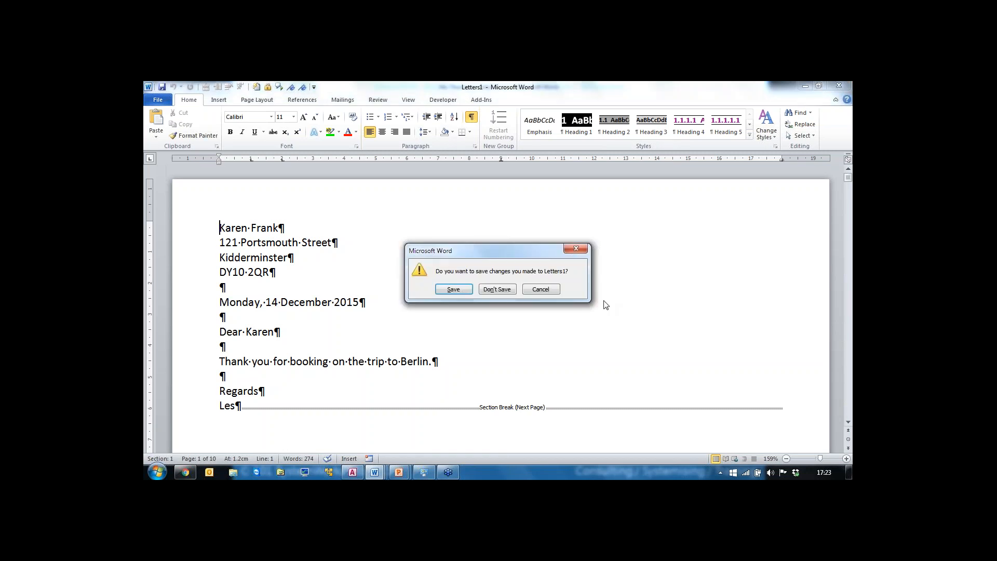
{"action": "left_click", "coordinate": [490, 290]}
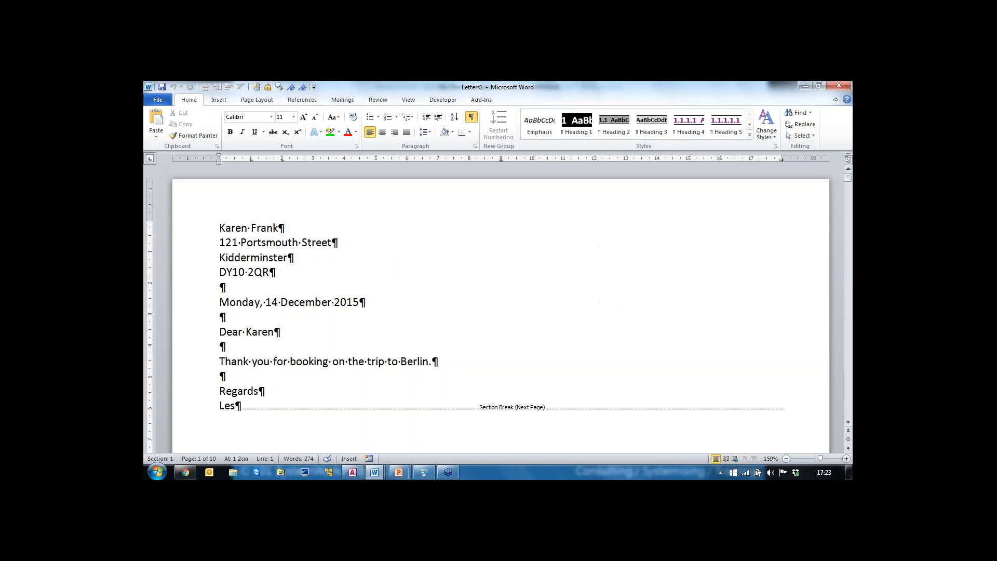
Step: Close the My Thankyou letter document
{"action": "left_click", "coordinate": [253, 257]}
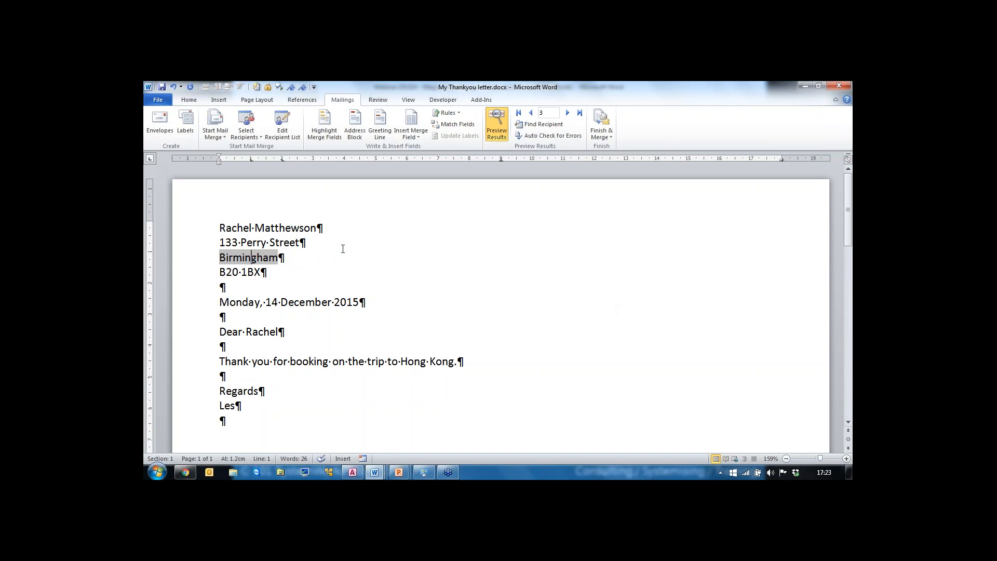
{"action": "left_click", "coordinate": [611, 138]}
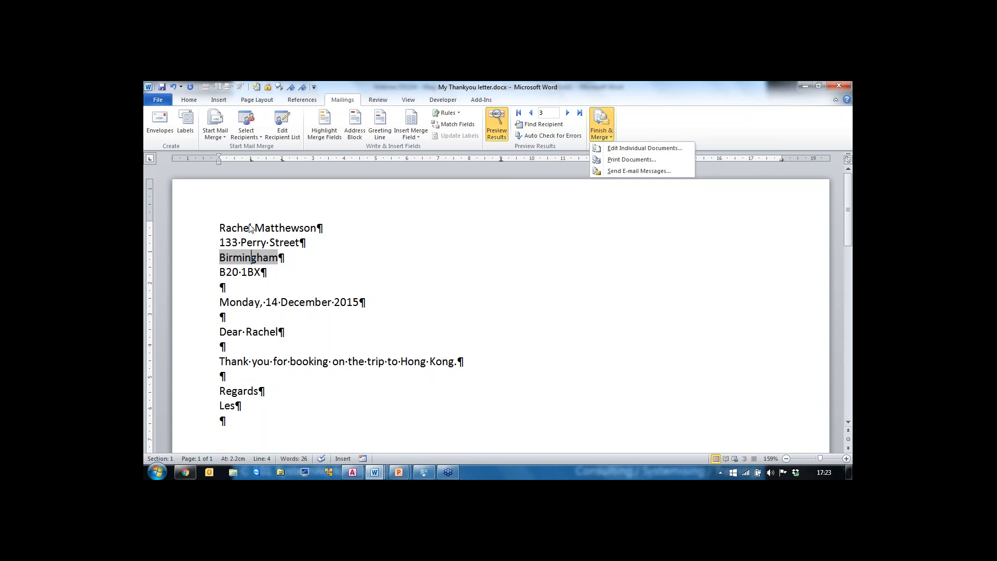
{"action": "left_click", "coordinate": [285, 303]}
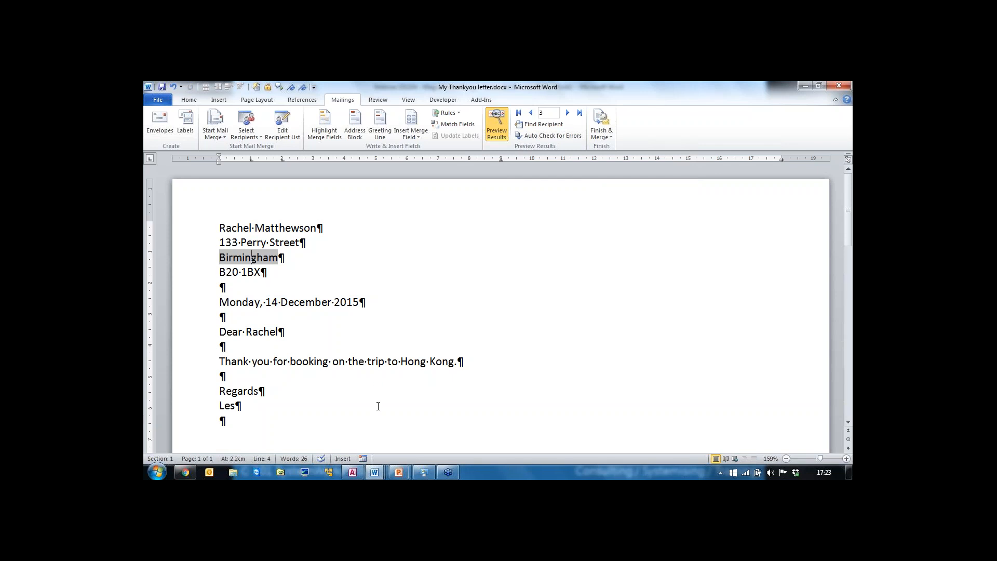
{"action": "key", "text": "ctrl+w"}
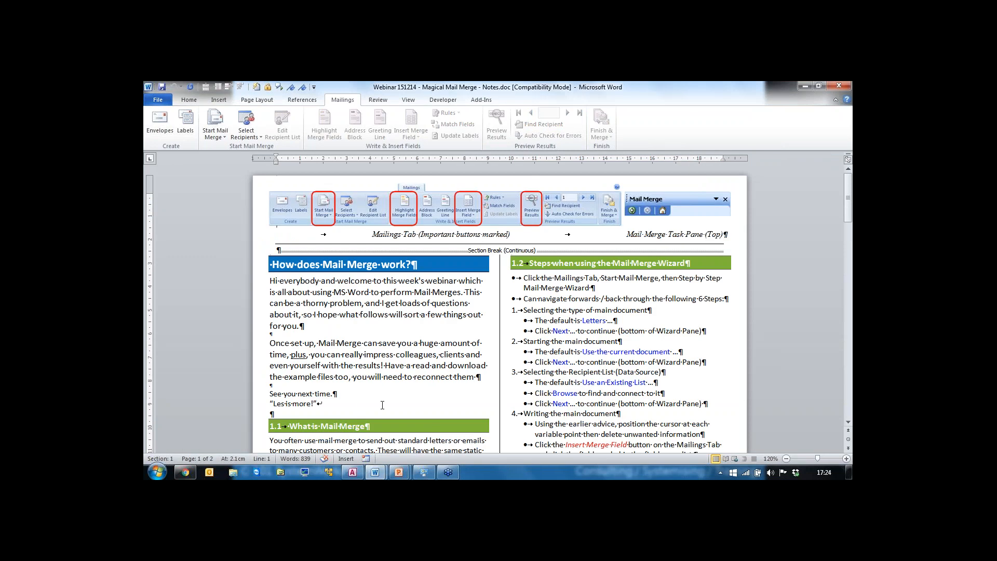
Step: Open the recent file Webinar 151214 - Magical Mail Merge - Example Email.docx, accepting its data-source SQL command
{"action": "left_click", "coordinate": [158, 101]}
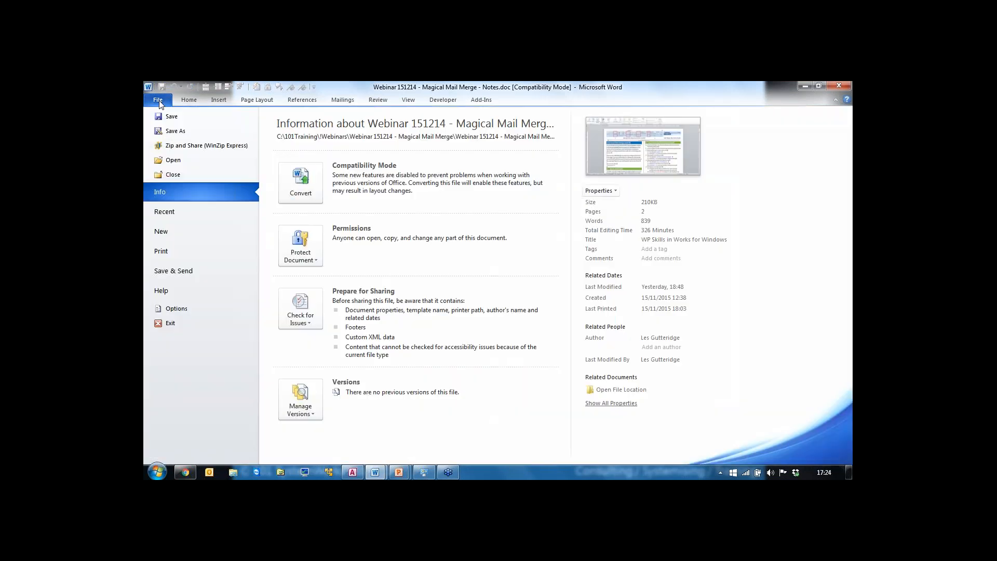
{"action": "left_click", "coordinate": [177, 211]}
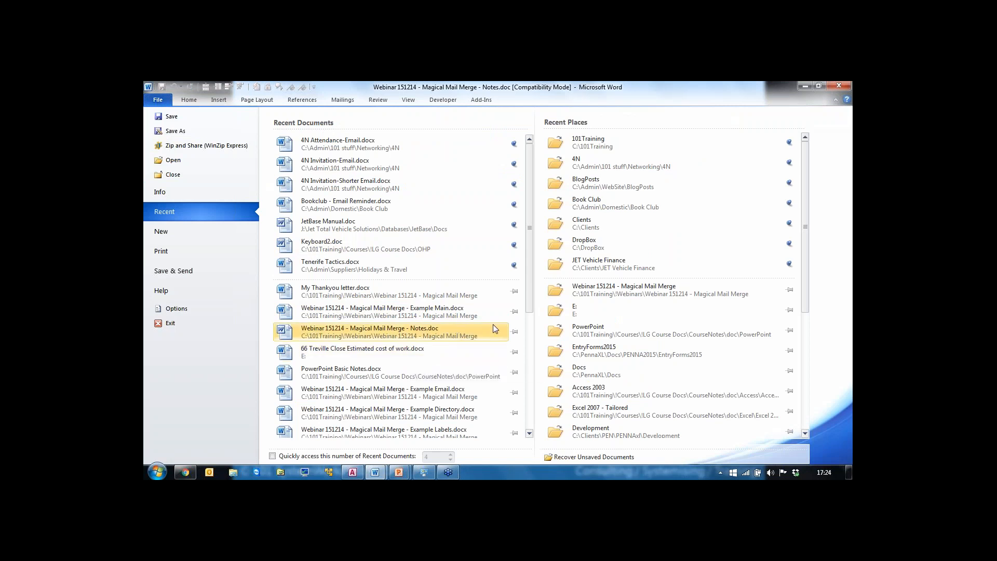
{"action": "scroll", "coordinate": [496, 320], "scroll_direction": "down", "scroll_amount": 2}
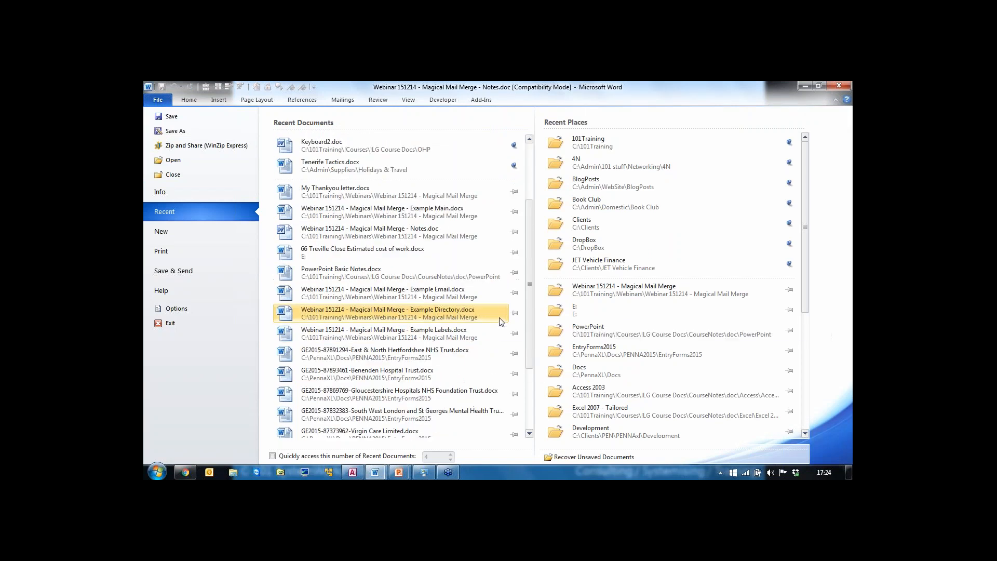
{"action": "left_click", "coordinate": [431, 294]}
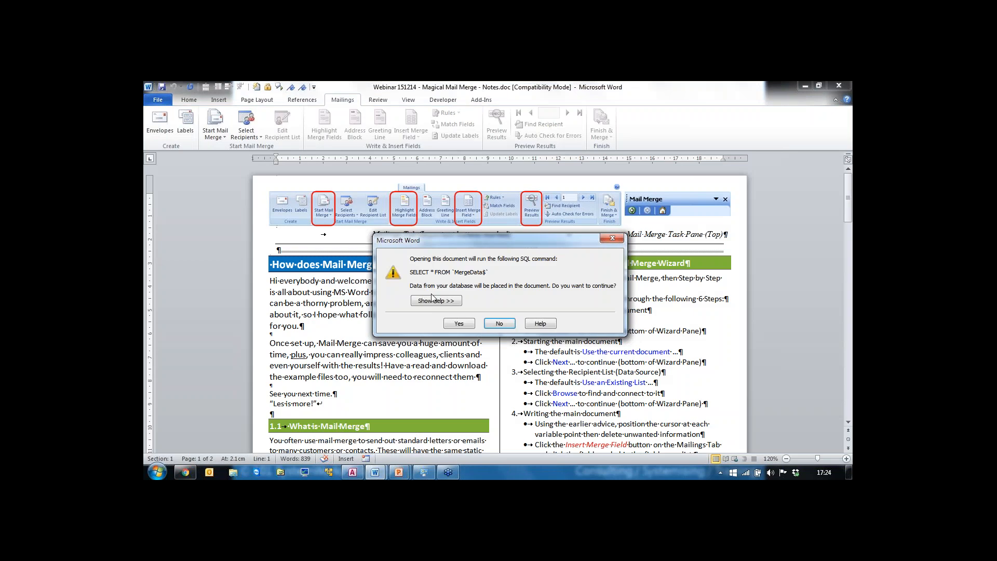
{"action": "left_click", "coordinate": [458, 324]}
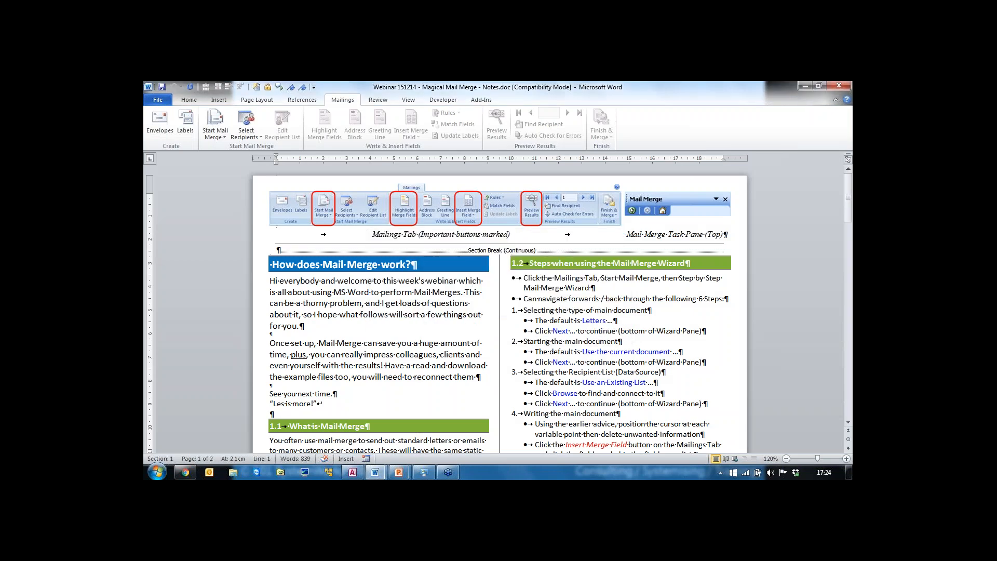
Step: Start the Step-by-Step Mail Merge Wizard for the email document
{"action": "scroll", "coordinate": [407, 304], "scroll_direction": "down", "scroll_amount": 5}
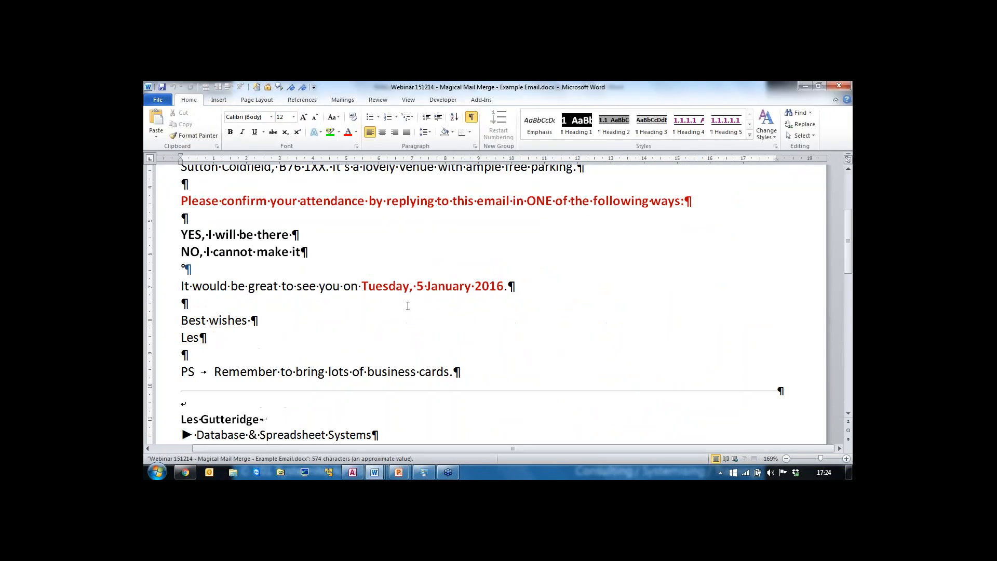
{"action": "scroll", "coordinate": [408, 303], "scroll_direction": "up", "scroll_amount": 5}
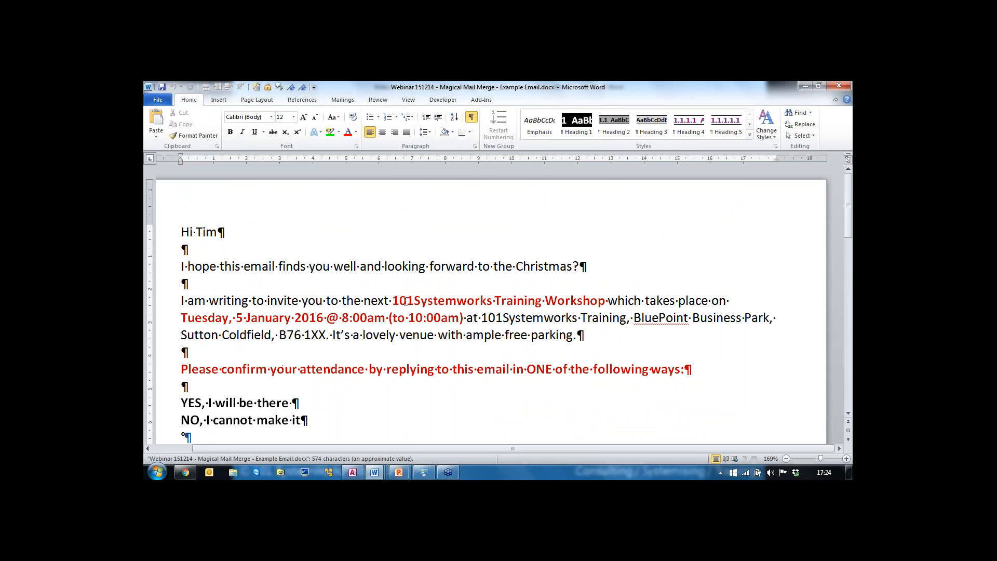
{"action": "scroll", "coordinate": [405, 300], "scroll_direction": "down", "scroll_amount": 1}
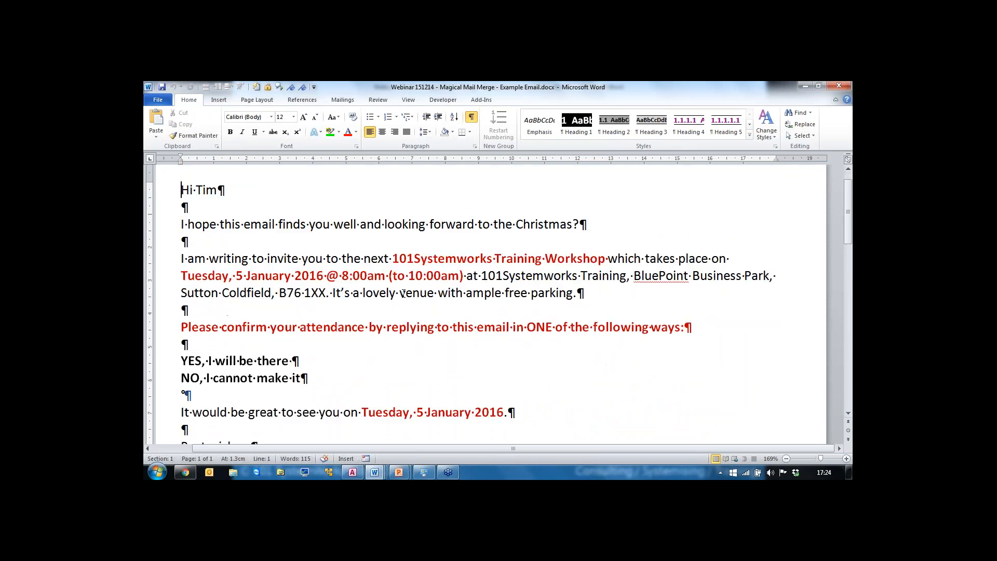
{"action": "scroll", "coordinate": [404, 294], "scroll_direction": "up", "scroll_amount": 1}
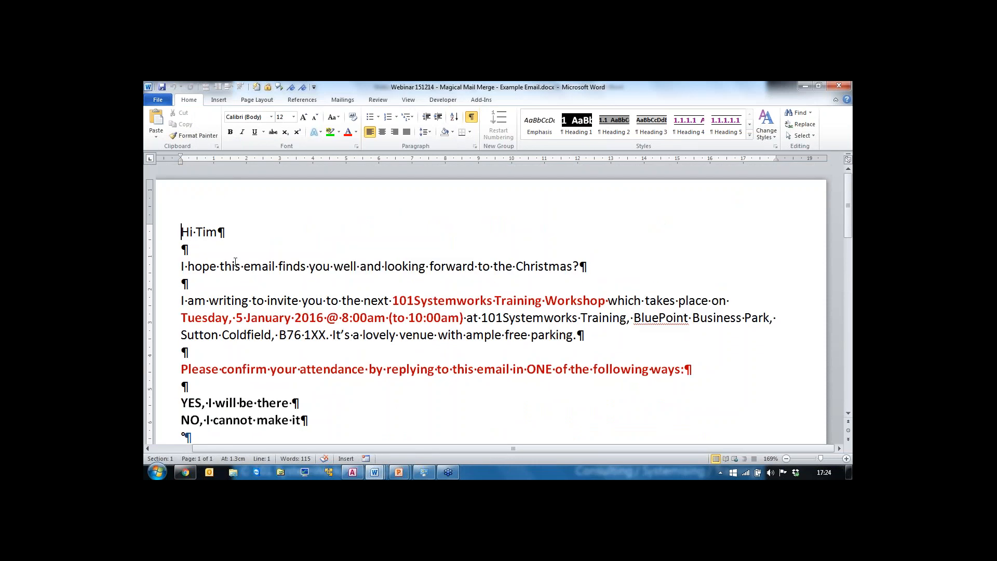
{"action": "left_click", "coordinate": [341, 100]}
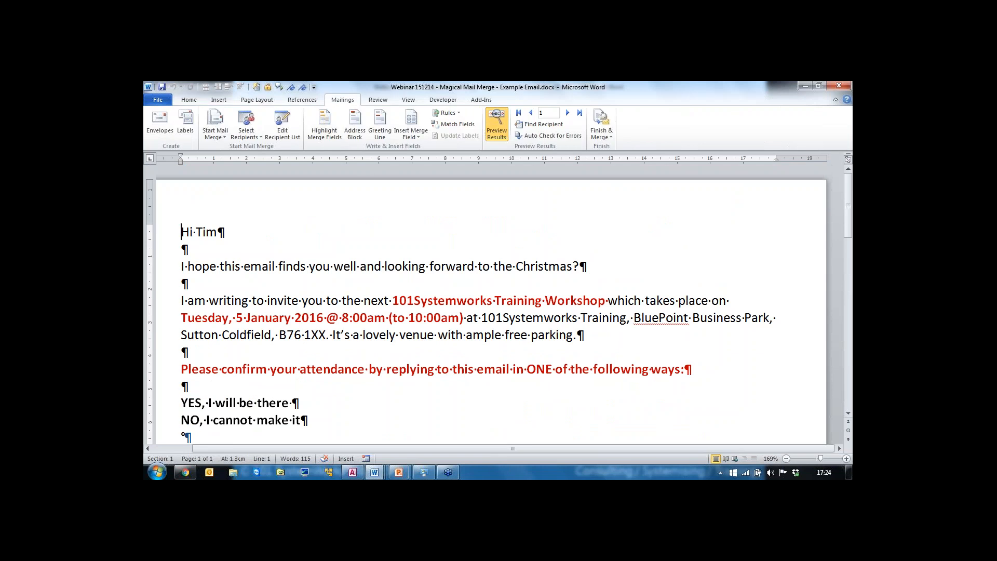
{"action": "left_click", "coordinate": [215, 133]}
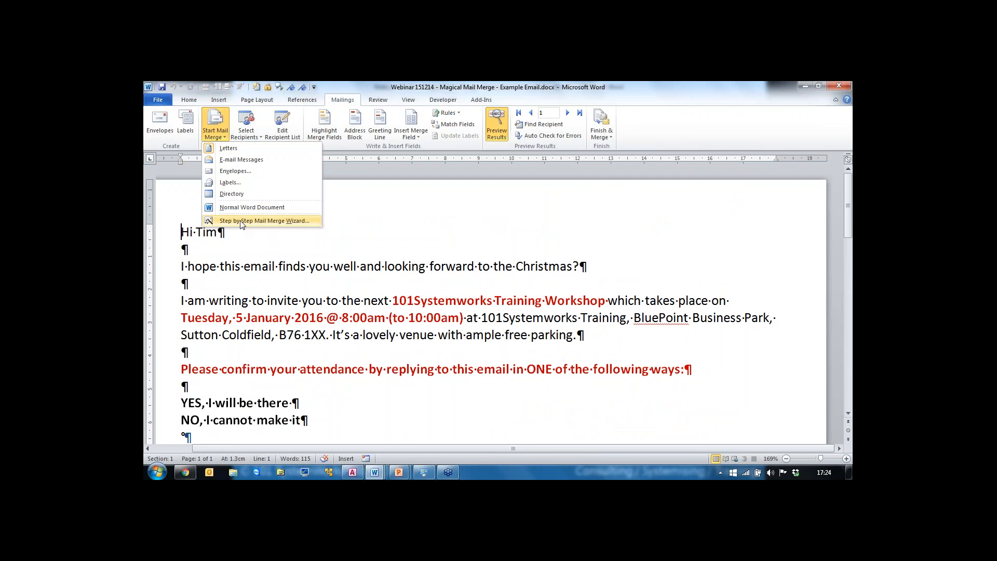
{"action": "left_click", "coordinate": [241, 221]}
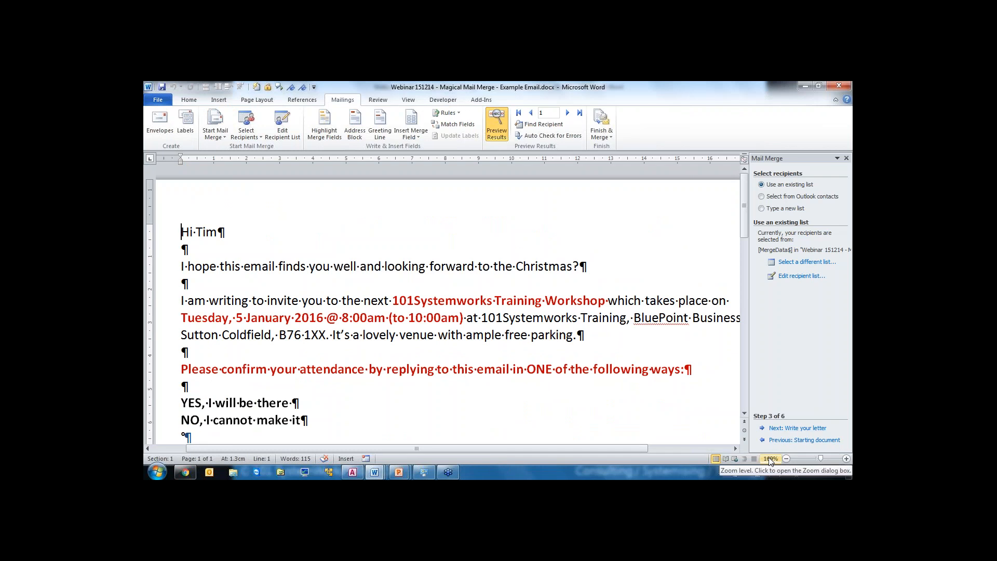
Step: Go back to the wizard's first step and set the document type to E-mail messages
{"action": "left_click", "coordinate": [781, 441]}
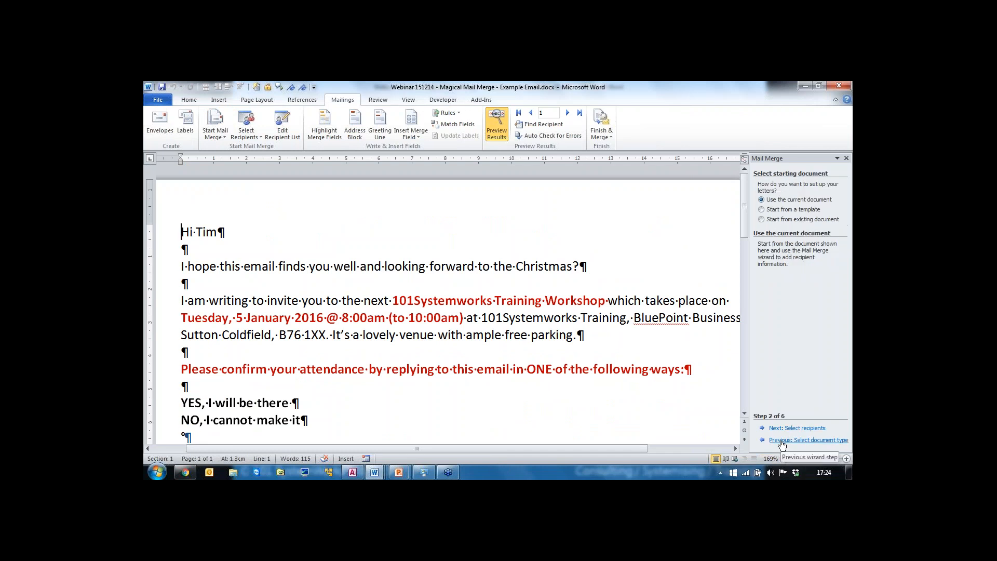
{"action": "left_click", "coordinate": [782, 440]}
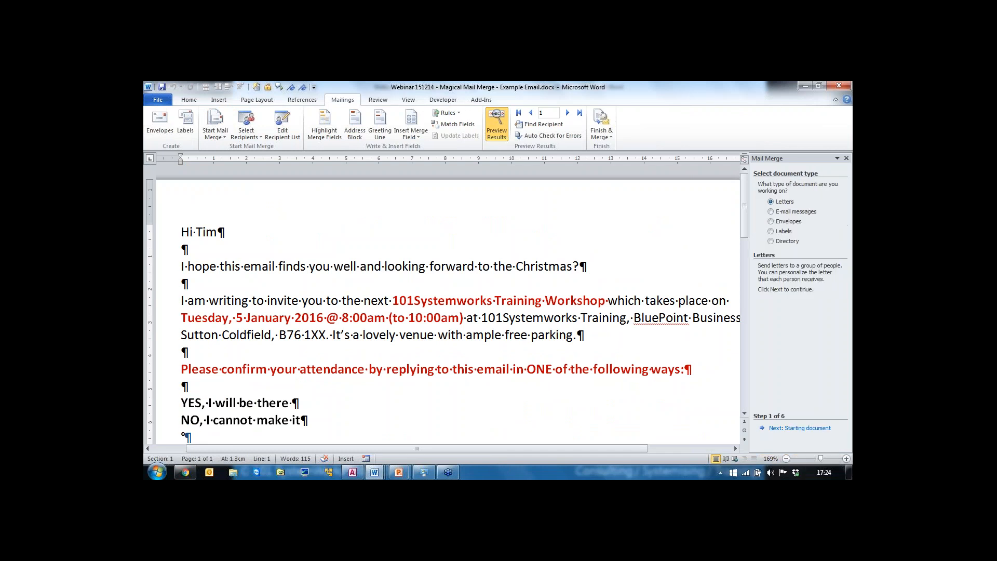
{"action": "left_click", "coordinate": [773, 212]}
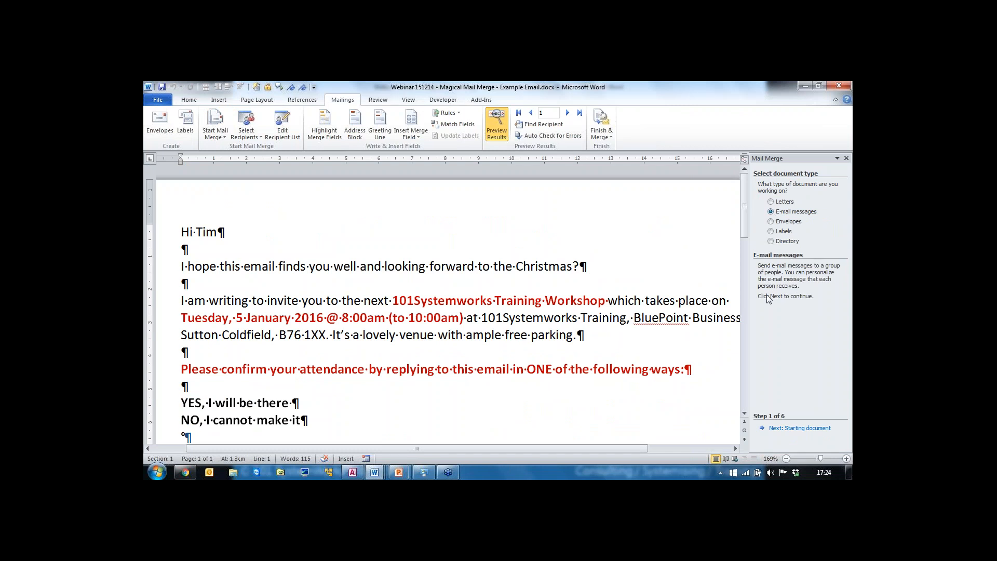
{"action": "left_click", "coordinate": [789, 428]}
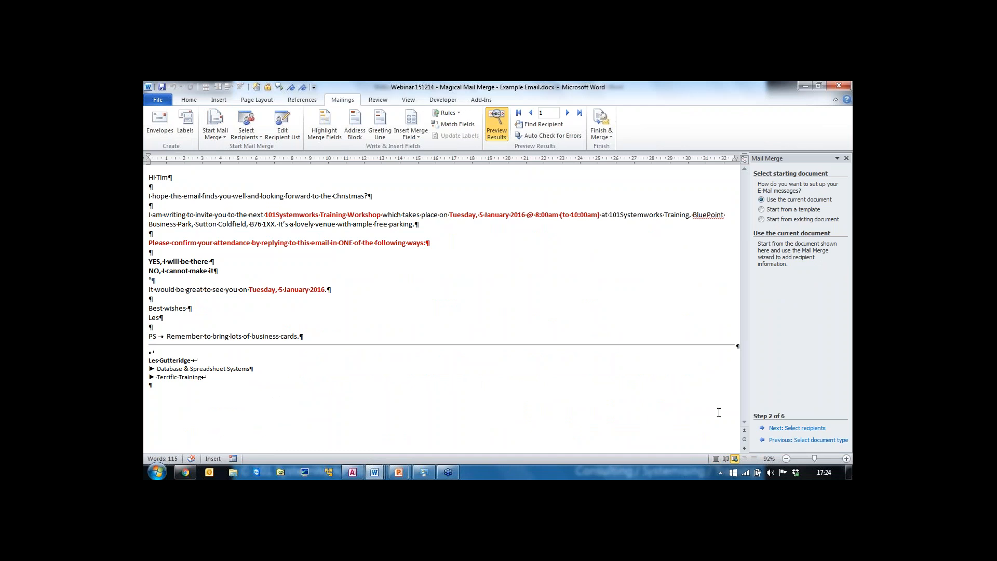
{"action": "left_click", "coordinate": [797, 442]}
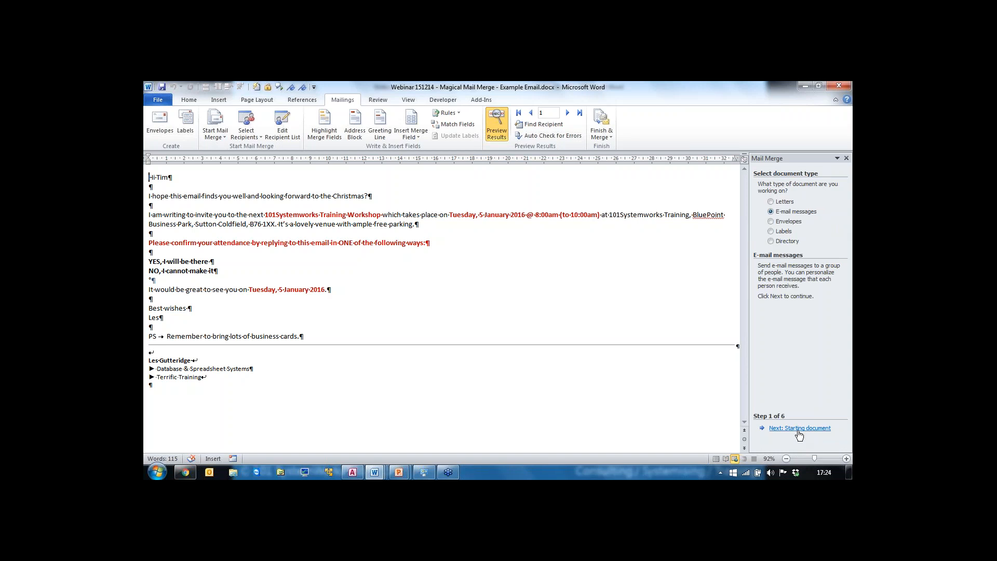
Step: Advance the e-mail merge wizard through its steps to the final Complete the merge step
{"action": "left_click", "coordinate": [799, 429]}
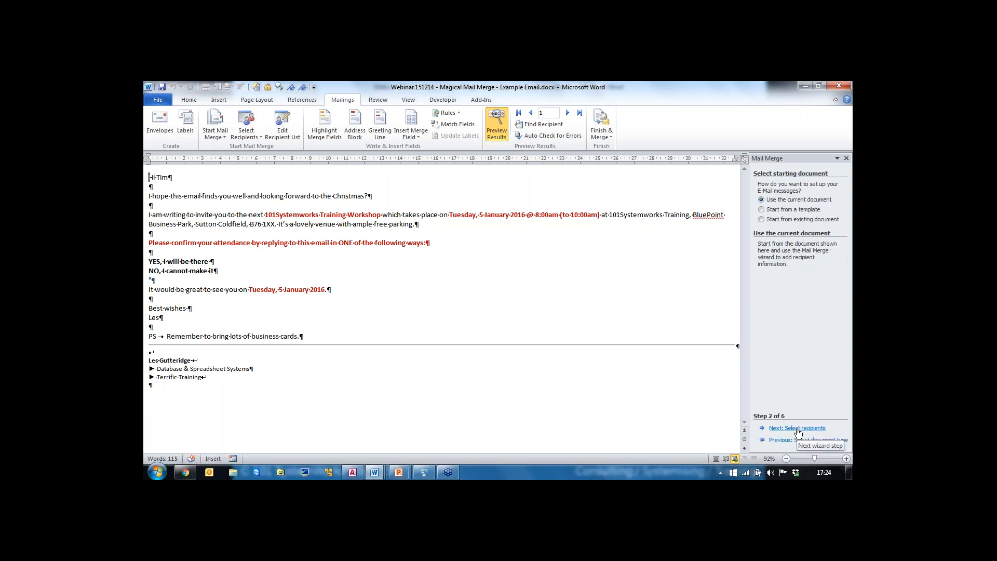
{"action": "left_click", "coordinate": [799, 429]}
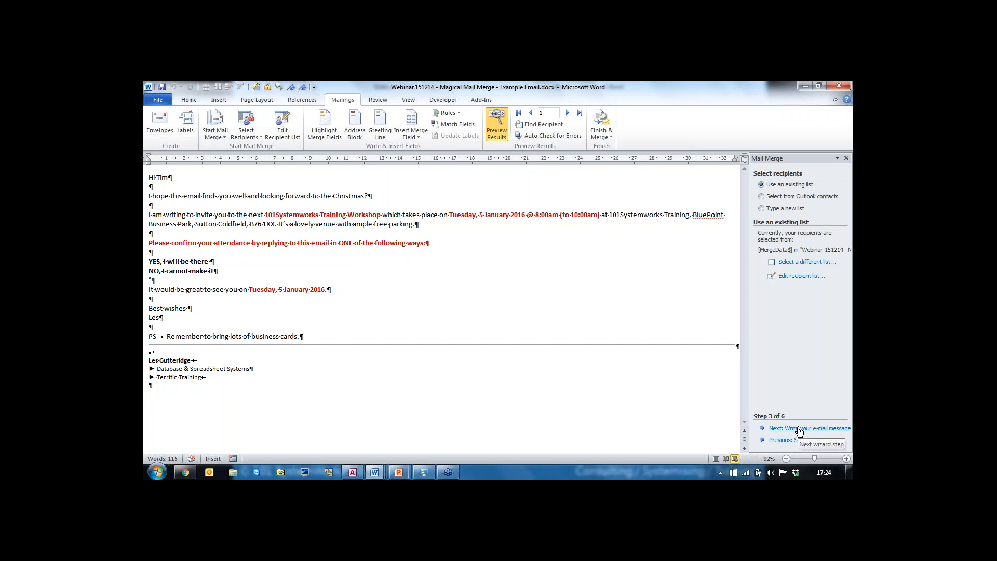
{"action": "left_click", "coordinate": [799, 429]}
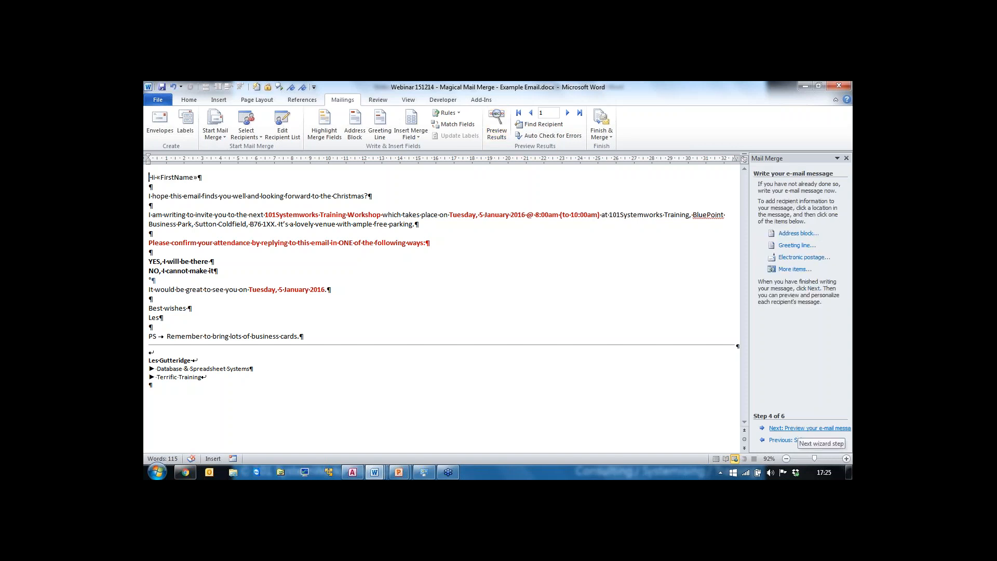
{"action": "left_click", "coordinate": [799, 429]}
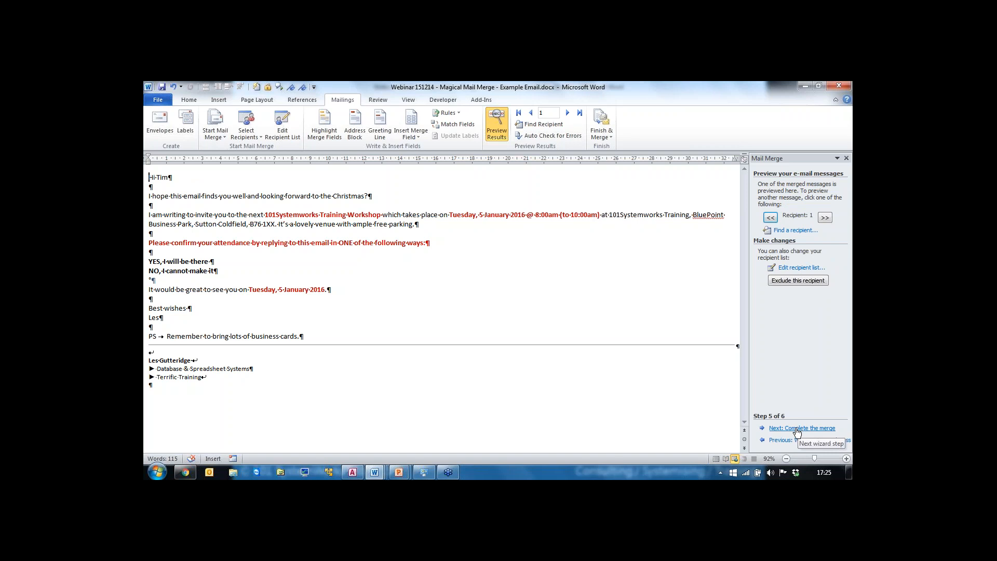
{"action": "left_click", "coordinate": [797, 430]}
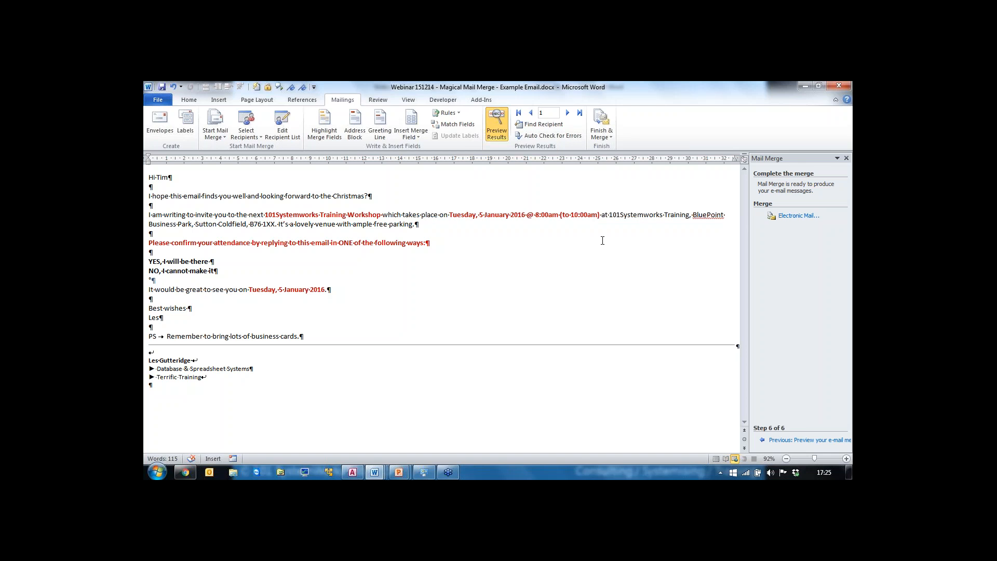
Step: Examine the Merge to E-mail options for the To field, subject line and records to send, then cancel
{"action": "left_click", "coordinate": [611, 140]}
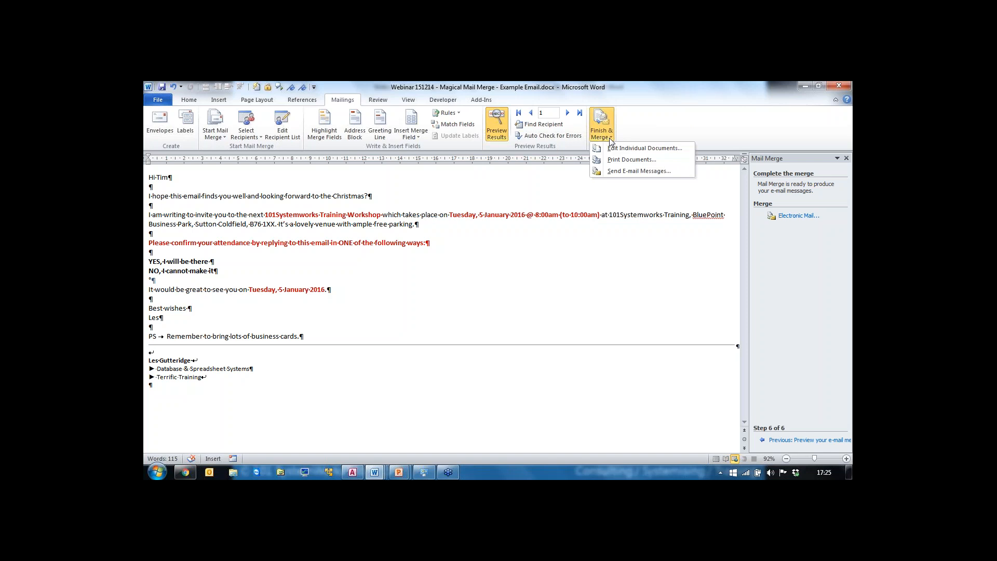
{"action": "left_click", "coordinate": [625, 172]}
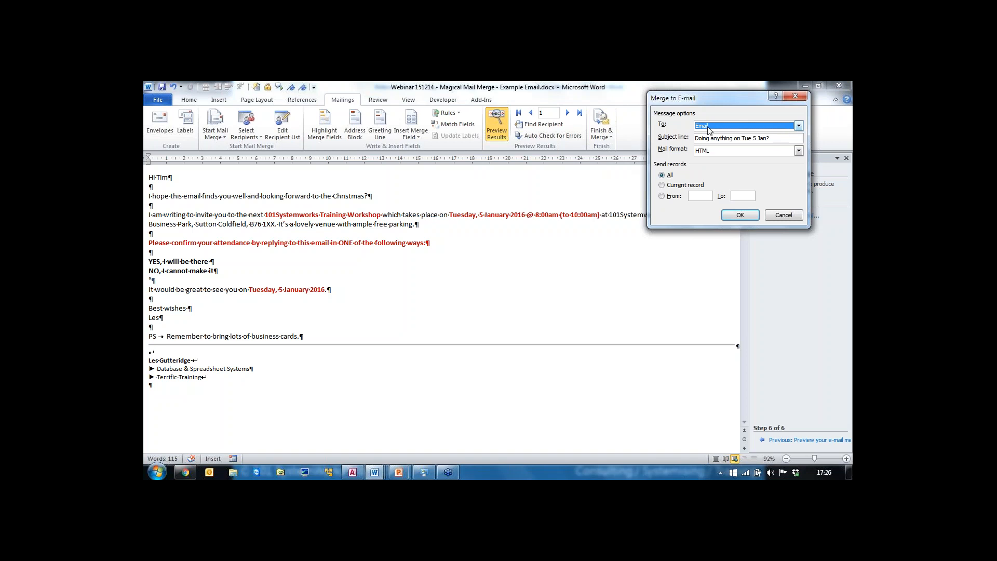
{"action": "left_click", "coordinate": [799, 126]}
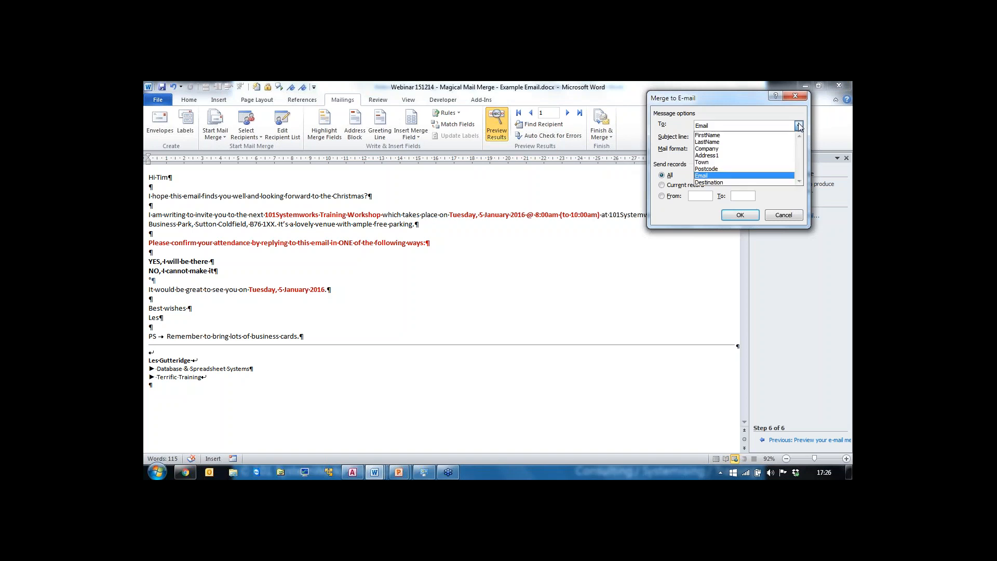
{"action": "left_click", "coordinate": [711, 176]}
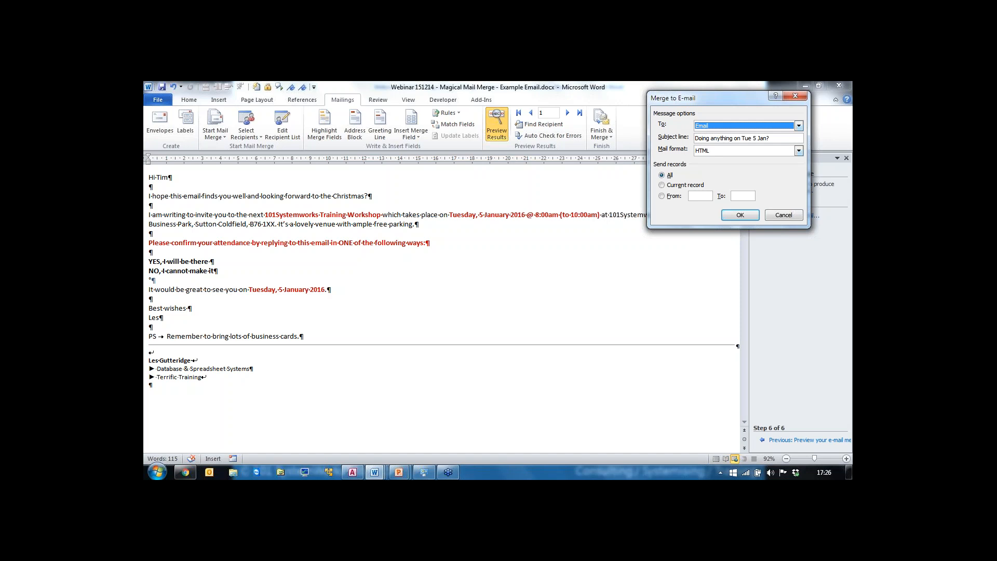
{"action": "left_click_drag", "start_coordinate": [771, 139], "coordinate": [662, 136]}
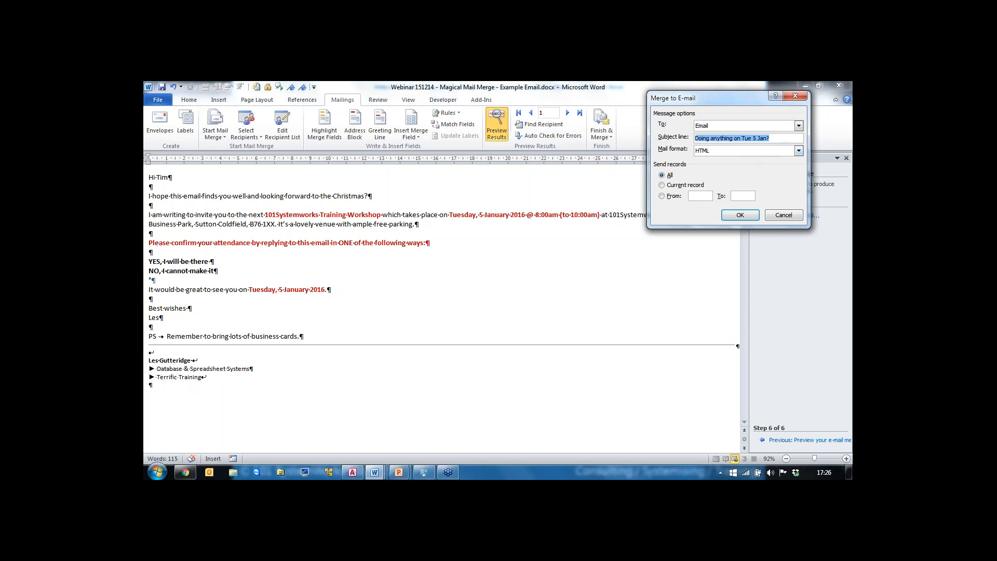
{"action": "left_click", "coordinate": [664, 197]}
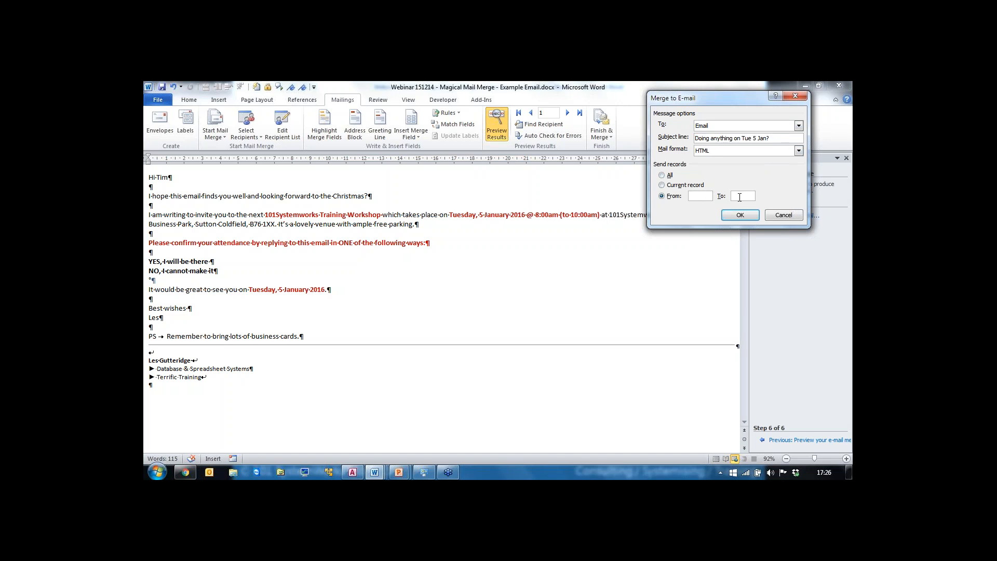
{"action": "left_click", "coordinate": [662, 175]}
{"action": "left_click", "coordinate": [783, 215]}
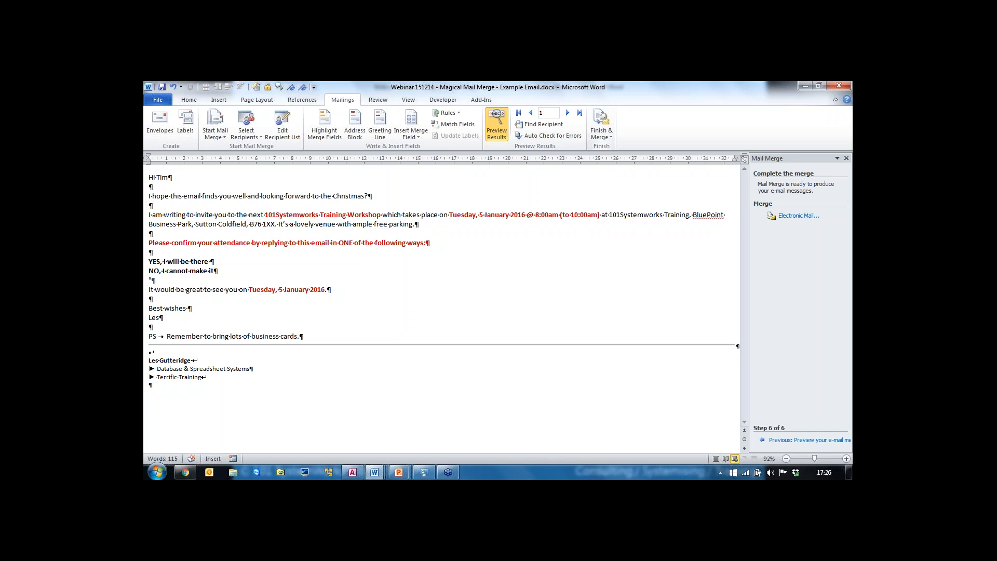
Step: Step back through the wizard, then choose Send E-mail Messages from Finish & Merge again
{"action": "left_click", "coordinate": [779, 440]}
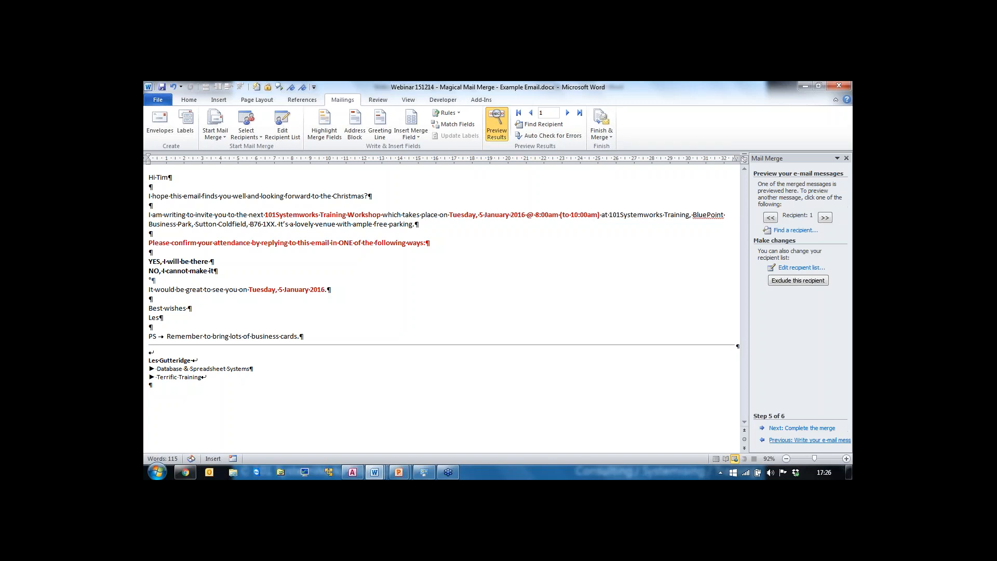
{"action": "left_click", "coordinate": [779, 440]}
{"action": "left_click", "coordinate": [779, 440]}
{"action": "left_click", "coordinate": [779, 441]}
{"action": "left_click", "coordinate": [779, 441]}
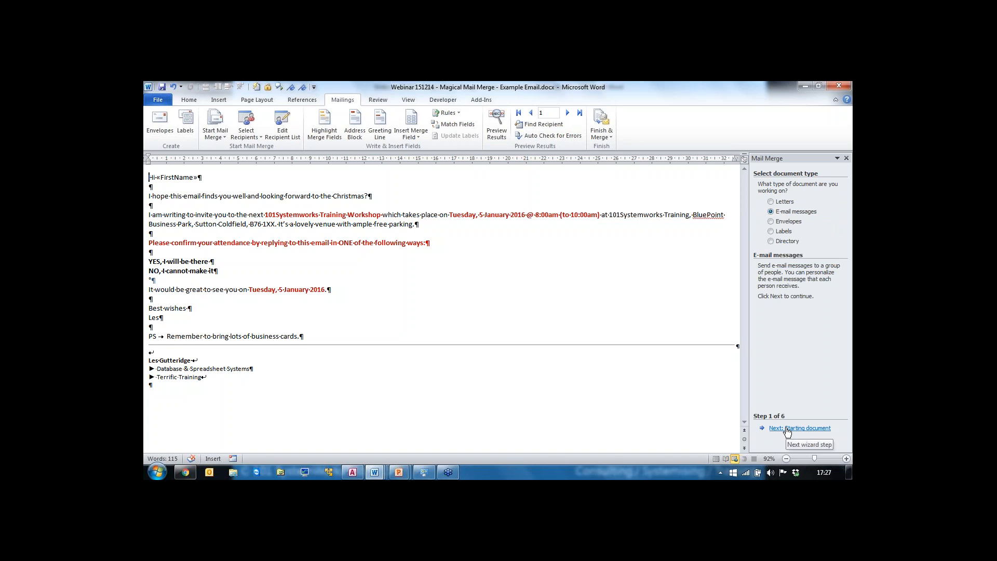
{"action": "left_click", "coordinate": [787, 428]}
{"action": "left_click", "coordinate": [787, 428]}
{"action": "left_click", "coordinate": [787, 428]}
{"action": "left_click", "coordinate": [787, 428]}
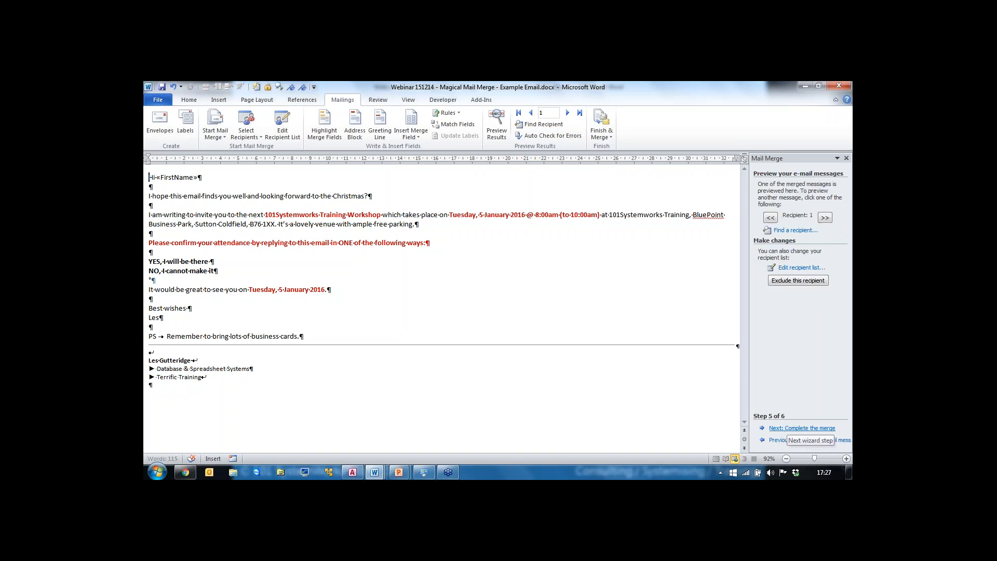
{"action": "left_click", "coordinate": [605, 136]}
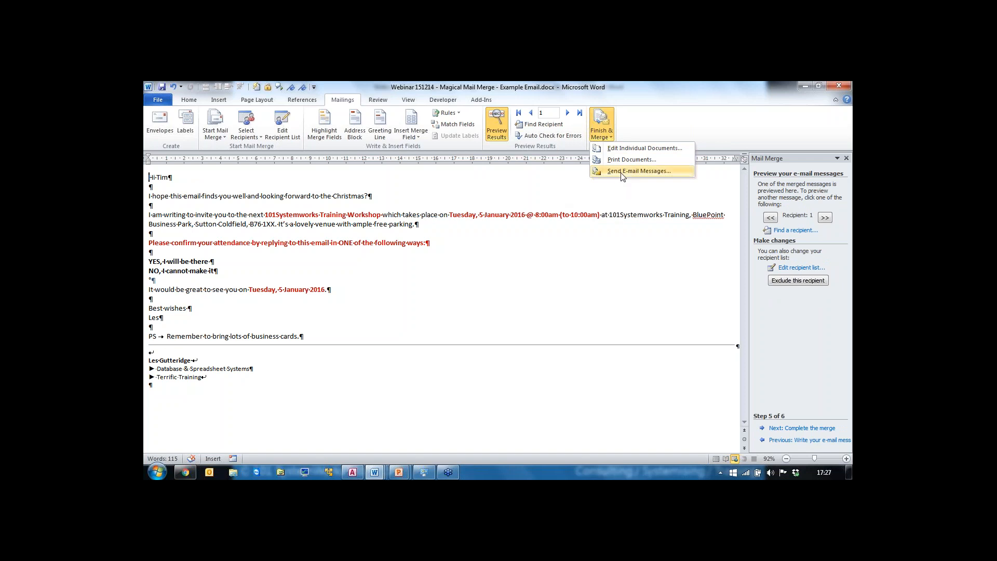
{"action": "left_click", "coordinate": [621, 173]}
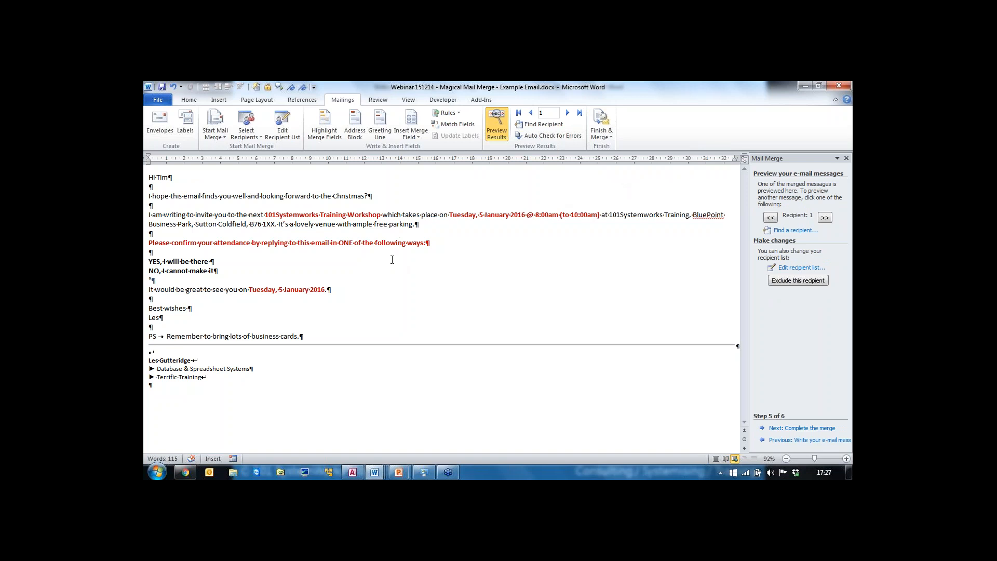
Step: Close the email document without saving changes
{"action": "key", "text": "alt+F4"}
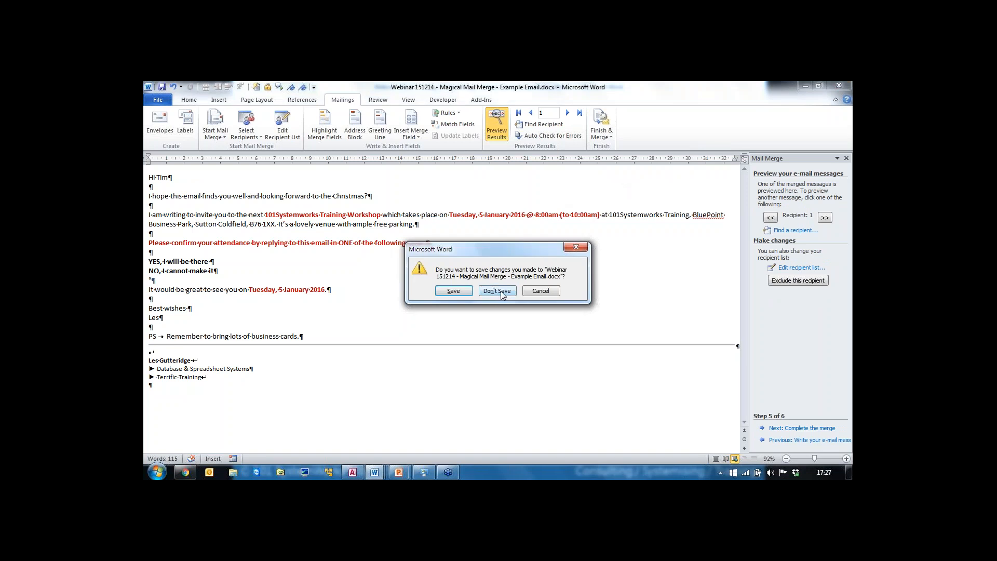
{"action": "left_click", "coordinate": [498, 291]}
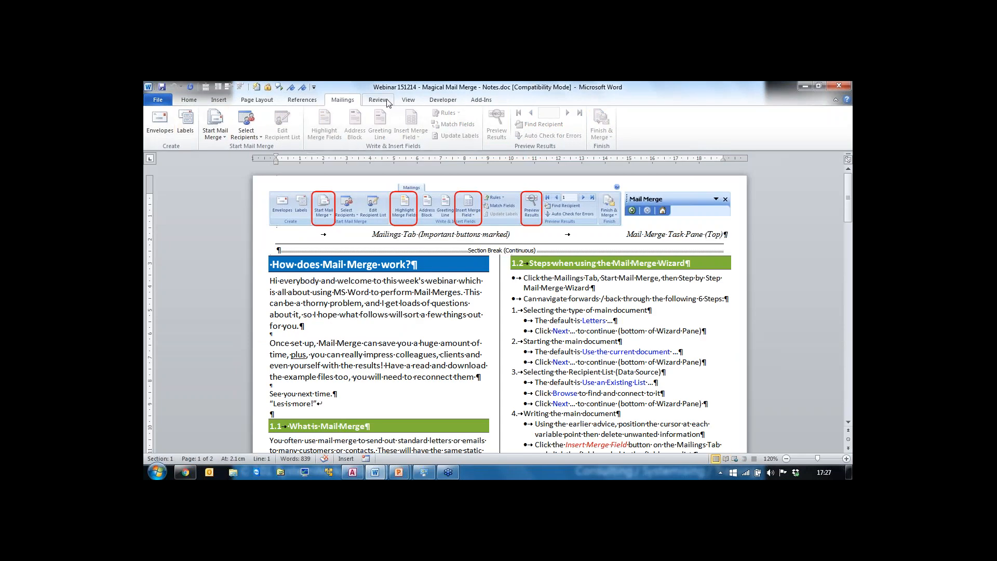
Step: Start the Step-by-Step Mail Merge Wizard for a new blank document
{"action": "left_click", "coordinate": [224, 138]}
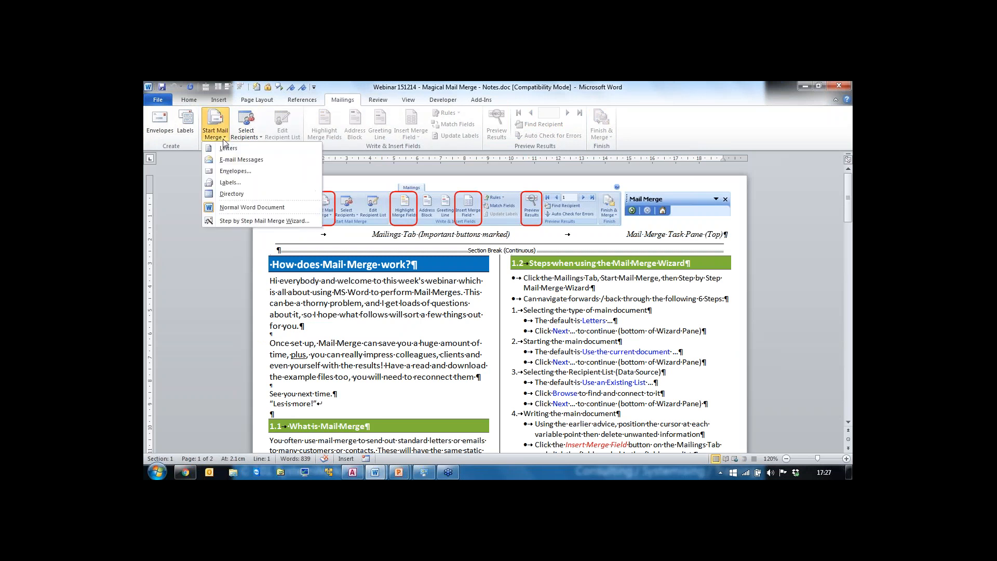
{"action": "left_click", "coordinate": [253, 221]}
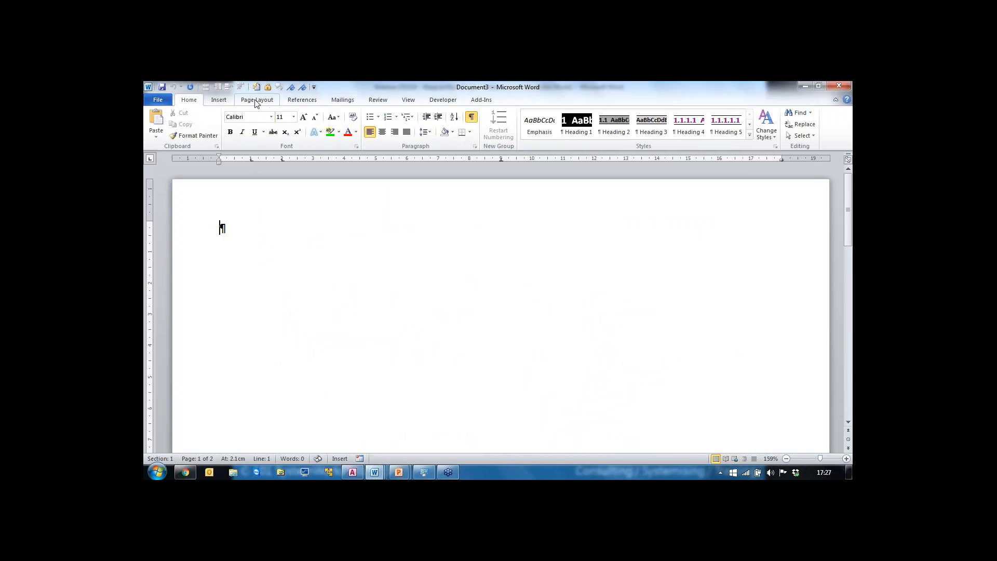
{"action": "left_click", "coordinate": [346, 100]}
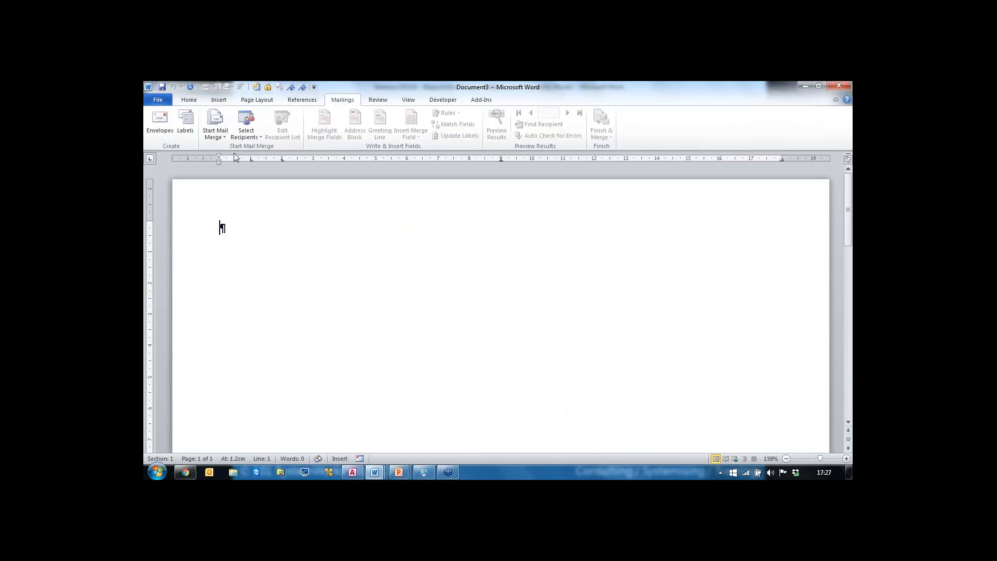
{"action": "left_click", "coordinate": [222, 137]}
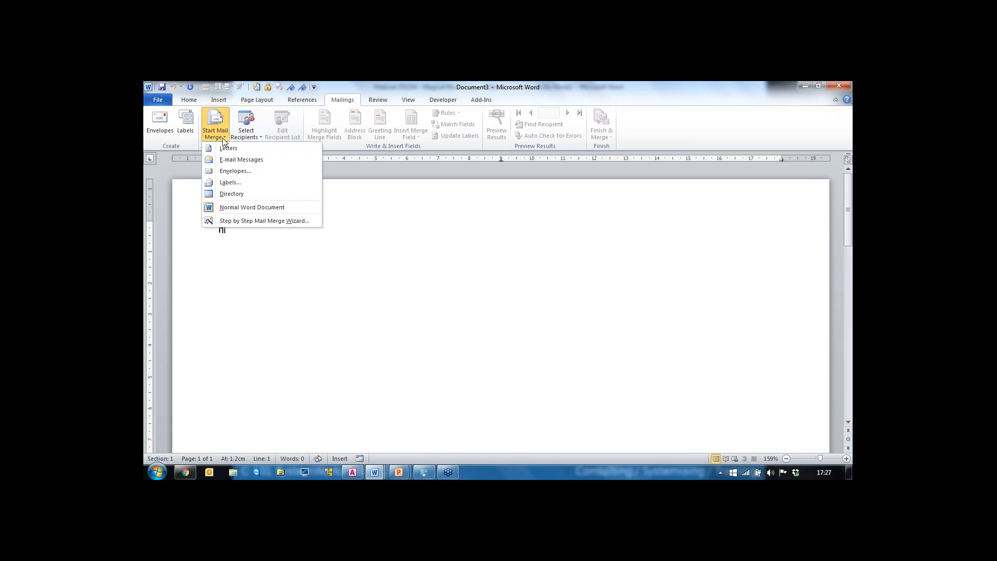
{"action": "left_click", "coordinate": [240, 222]}
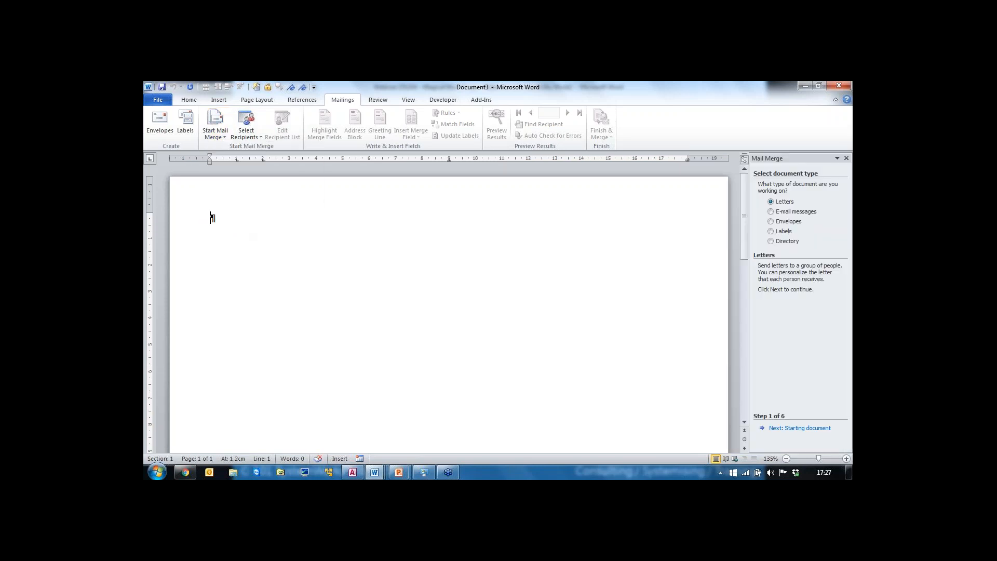
Step: Set the wizard's document type to Labels and continue to the starting document step
{"action": "left_click", "coordinate": [770, 231]}
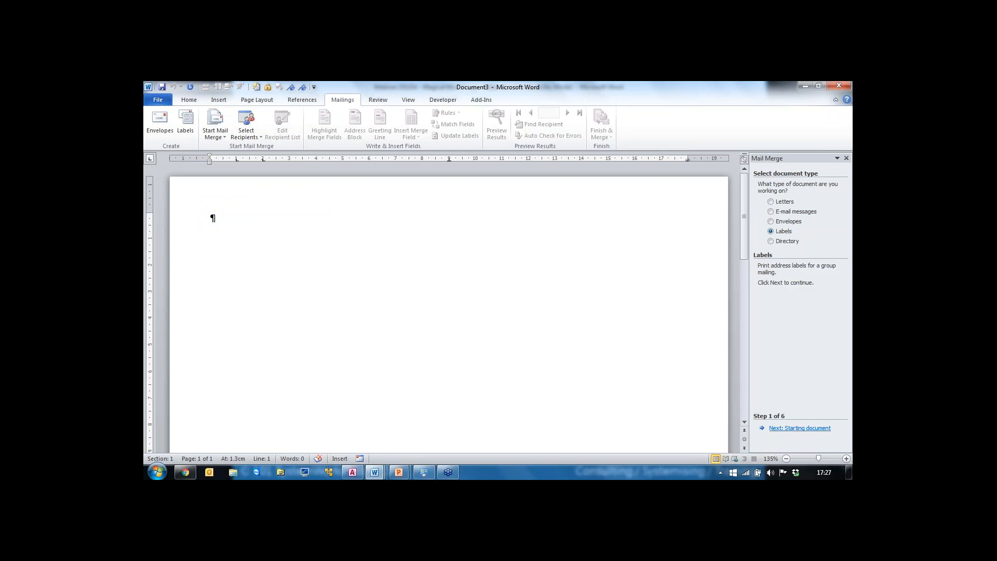
{"action": "left_click", "coordinate": [798, 429]}
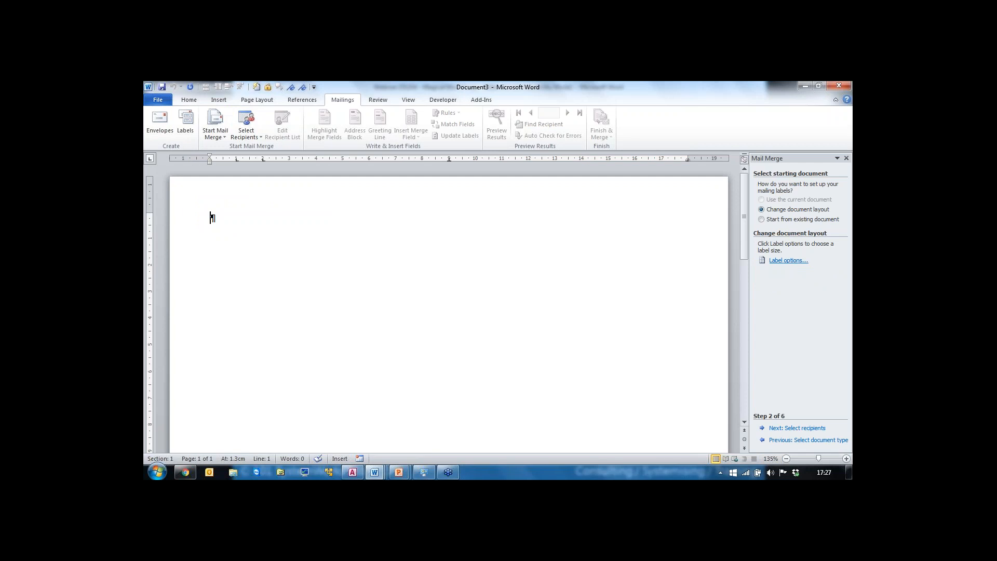
Step: Apply the Avery A4/A5 L7160 label layout to the document, confirming that its contents are replaced
{"action": "left_click", "coordinate": [788, 261]}
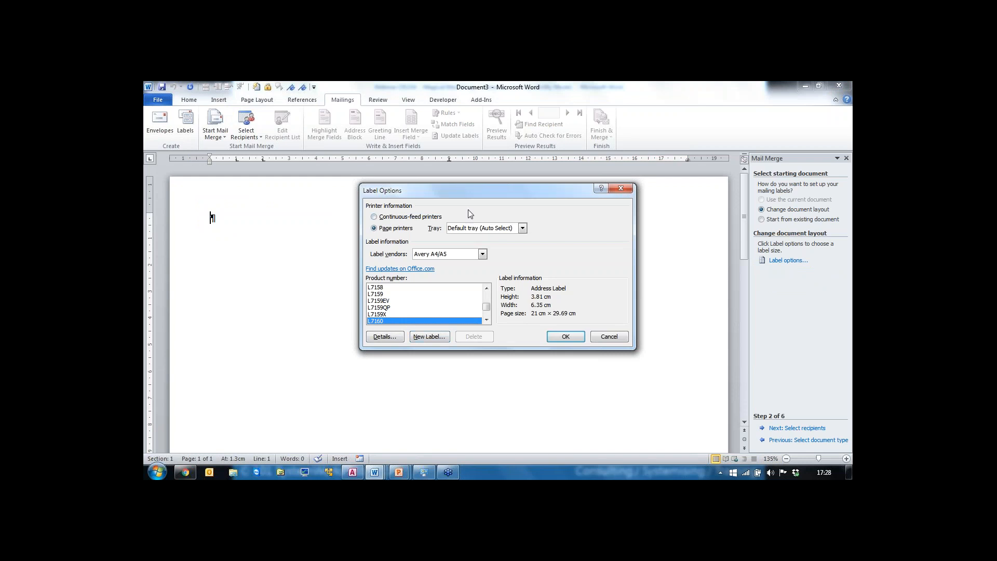
{"action": "left_click", "coordinate": [388, 336]}
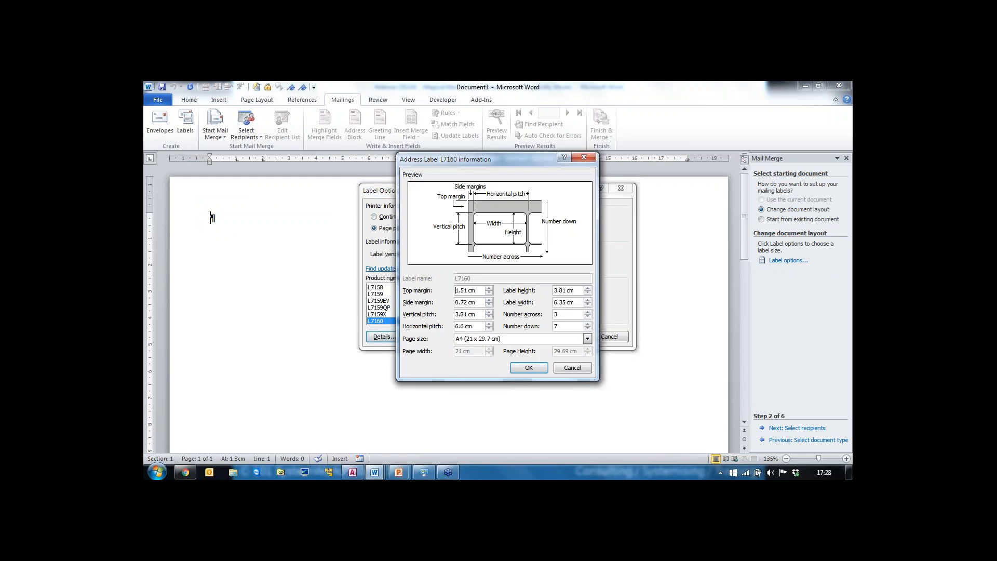
{"action": "left_click", "coordinate": [569, 369]}
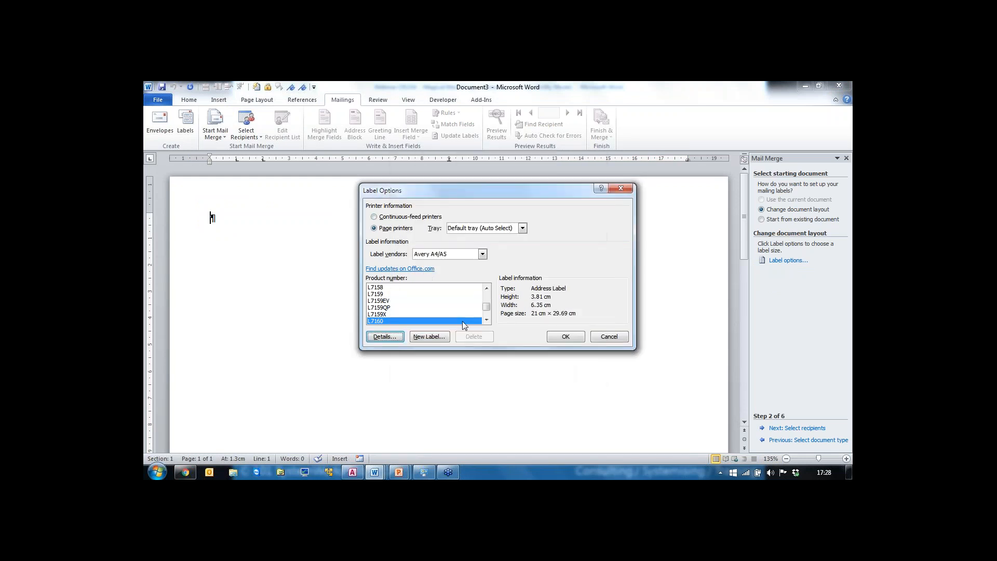
{"action": "left_click", "coordinate": [566, 338]}
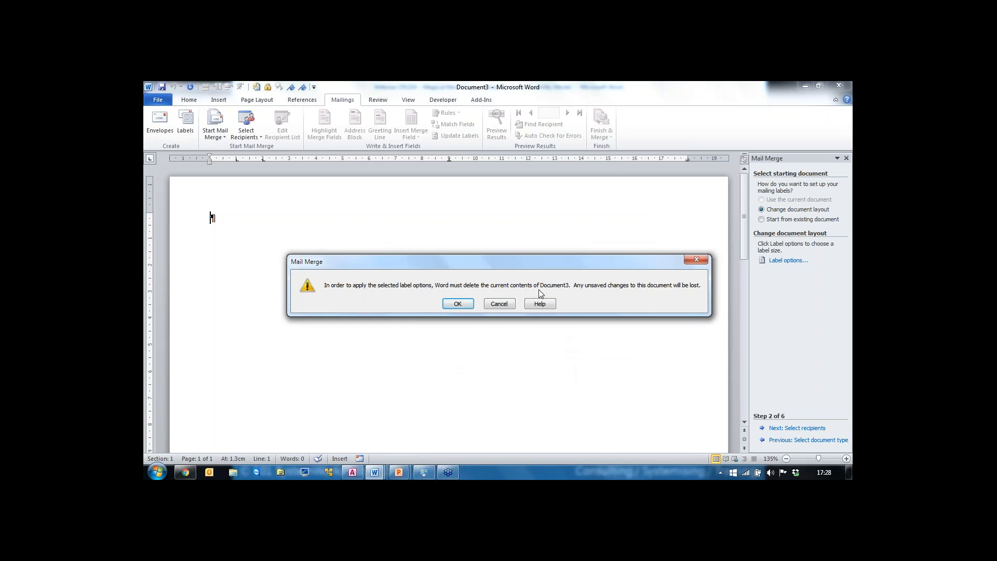
{"action": "left_click", "coordinate": [457, 304]}
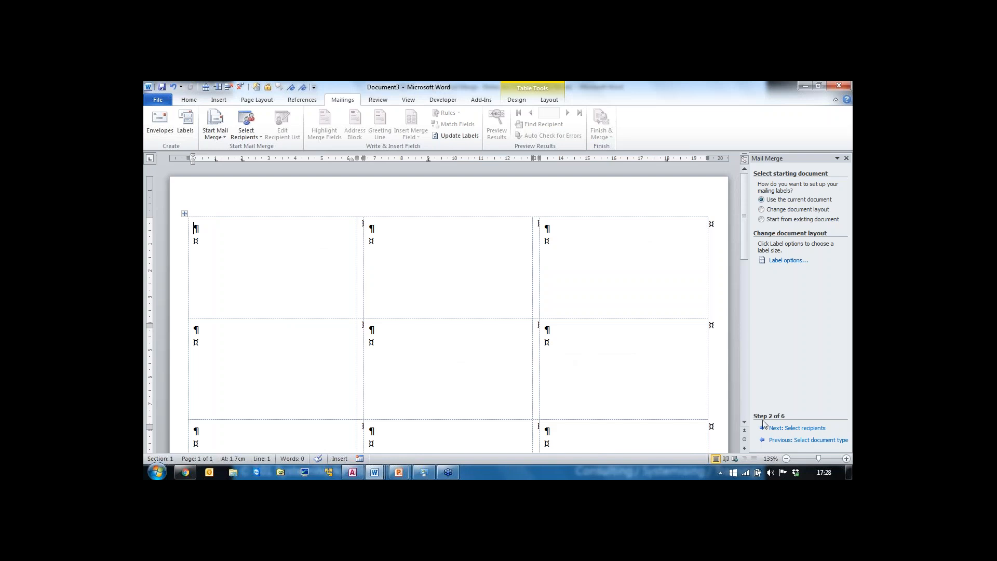
Step: Advance to recipient selection and open the Webinar 151214 - Magical Mail Merge - Example Data.xlsx MergeData$ table as the recipient list
{"action": "left_click", "coordinate": [803, 428]}
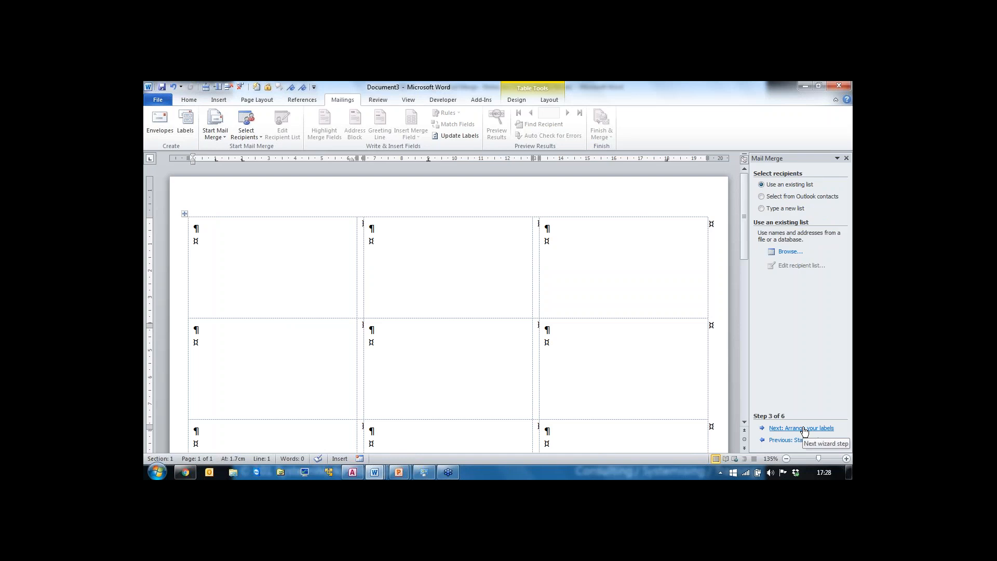
{"action": "left_click", "coordinate": [791, 252]}
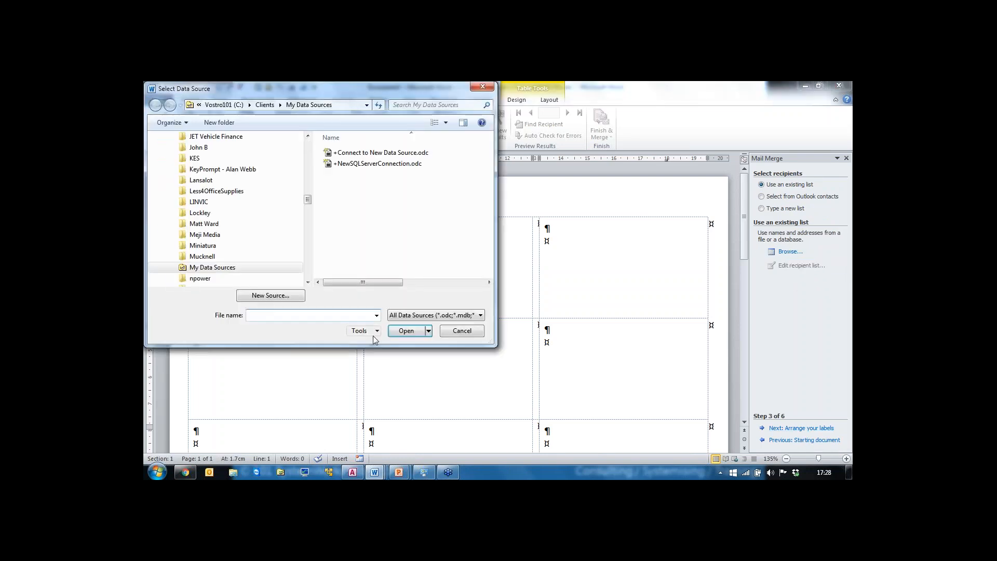
{"action": "left_click", "coordinate": [376, 315]}
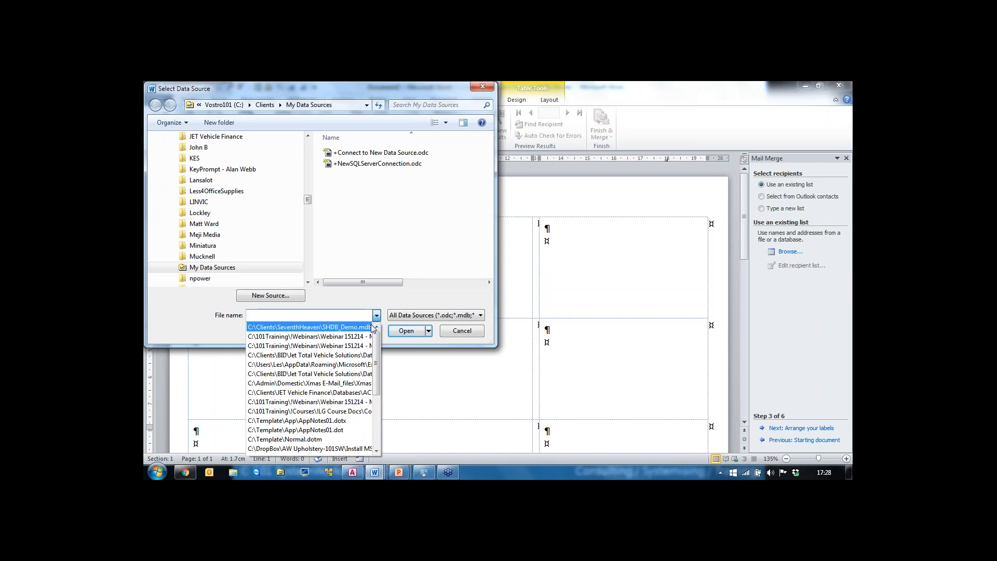
{"action": "left_click", "coordinate": [366, 336]}
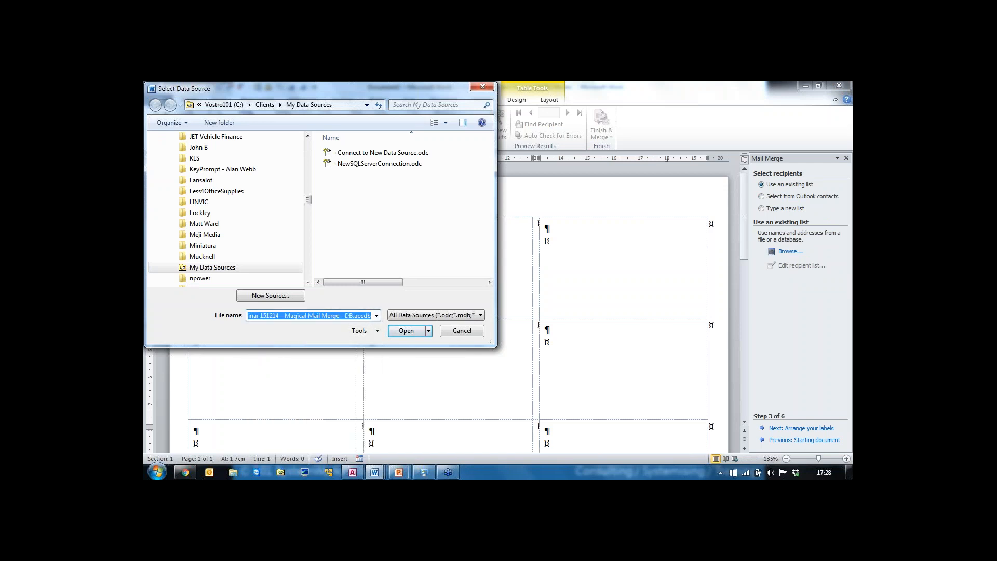
{"action": "left_click", "coordinate": [260, 316]}
{"action": "key", "text": "shift+End"}
{"action": "key", "text": "Delete"}
{"action": "key", "text": "BackSpace"}
{"action": "key", "text": "BackSpace"}
{"action": "key", "text": "BackSpace"}
{"action": "key", "text": "BackSpace"}
{"action": "key", "text": "BackSpace"}
{"action": "key", "text": "BackSpace"}
{"action": "key", "text": "BackSpace"}
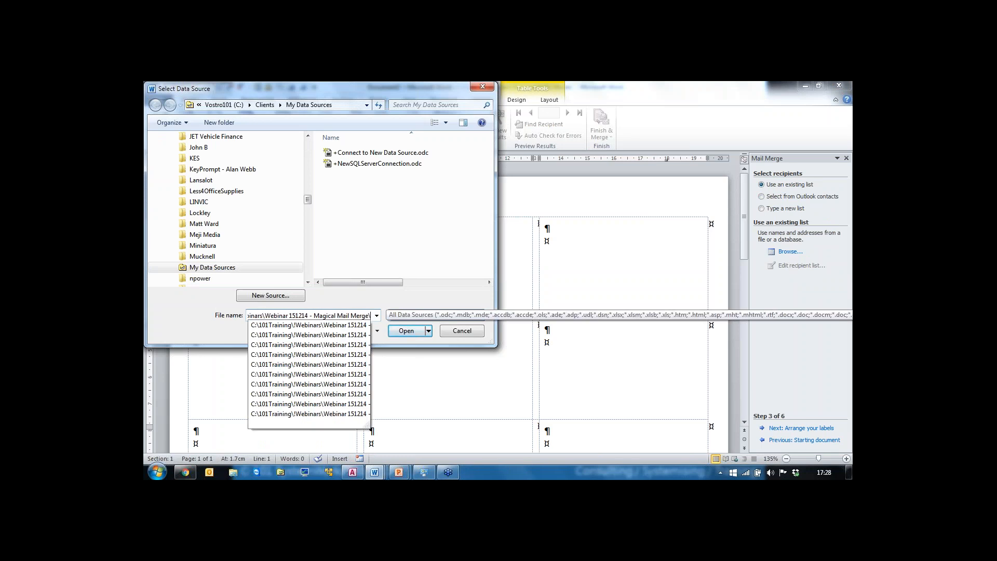
{"action": "key", "text": "Return"}
{"action": "left_click", "coordinate": [366, 175]}
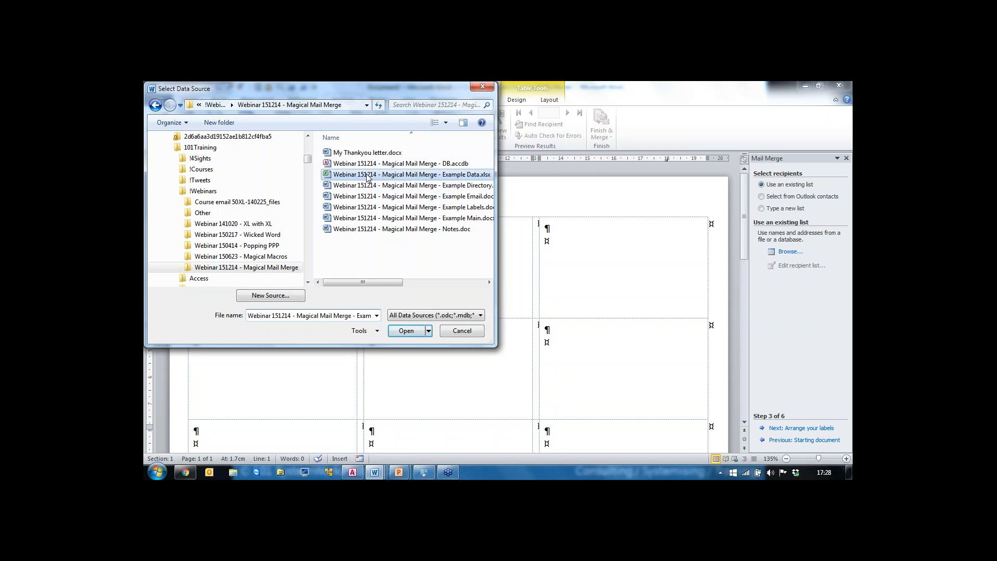
{"action": "double_click", "coordinate": [366, 175]}
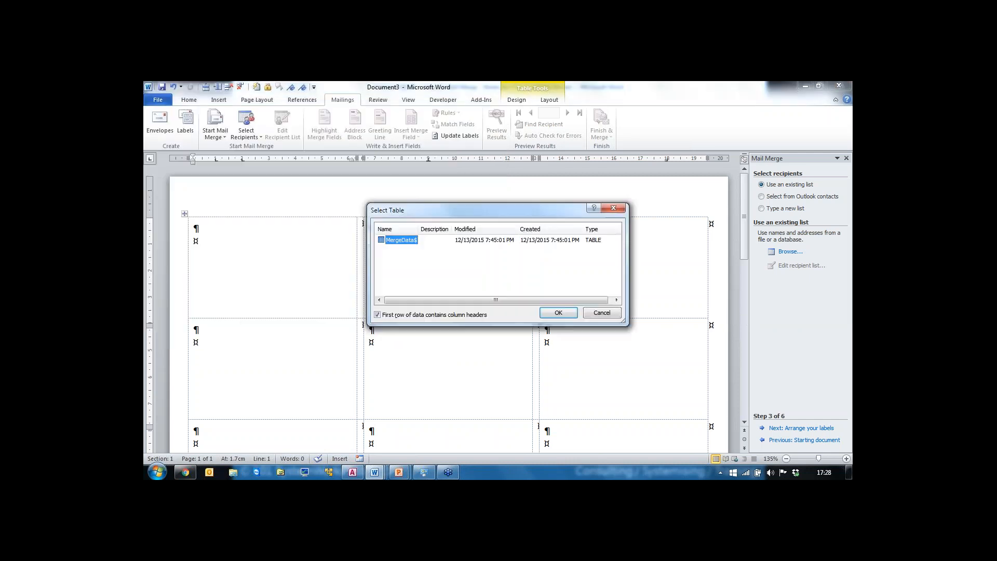
{"action": "left_click", "coordinate": [551, 314]}
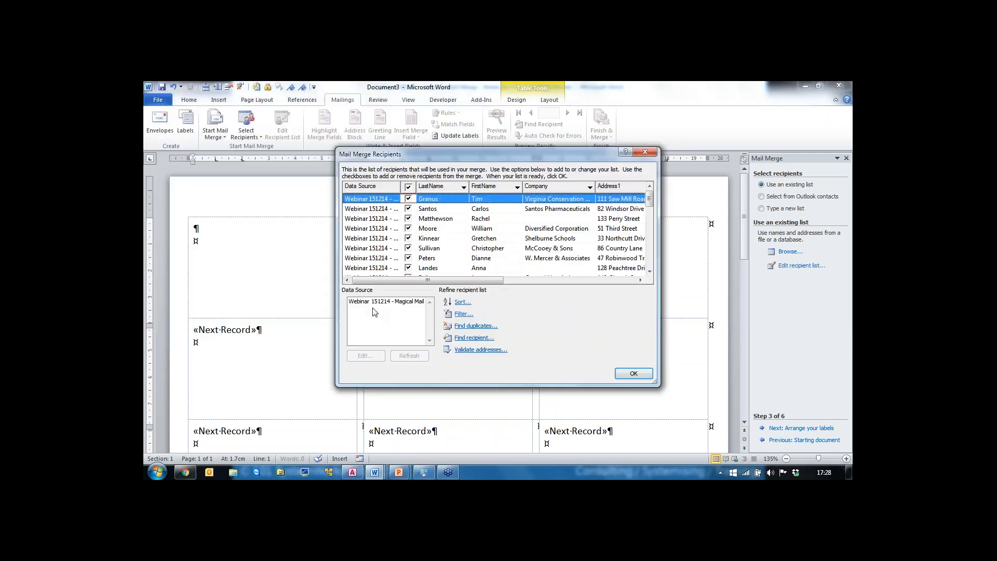
{"action": "left_click", "coordinate": [634, 374]}
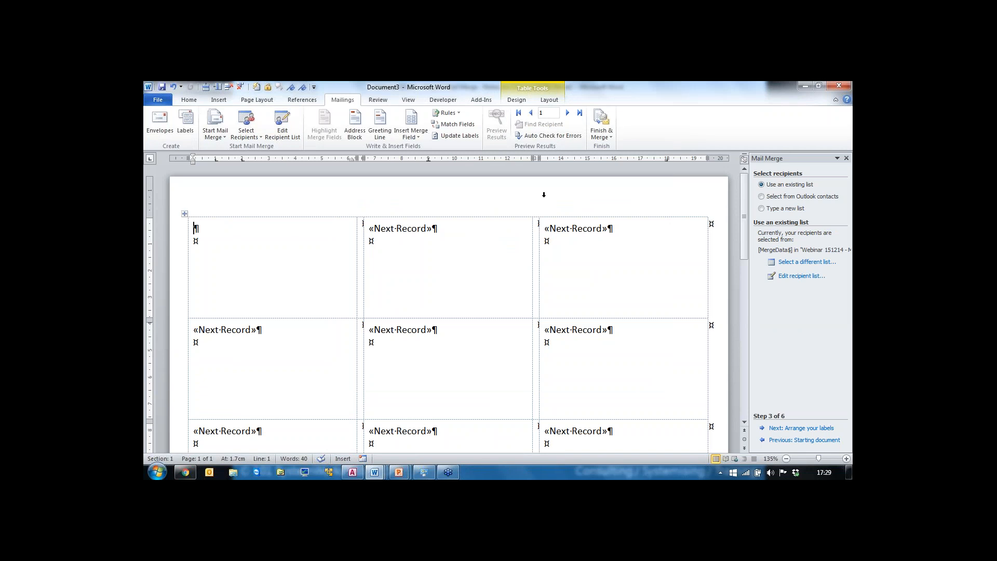
Step: Insert the FirstName merge field into the first label and update all labels to carry it
{"action": "left_click", "coordinate": [418, 138]}
{"action": "left_click", "coordinate": [424, 149]}
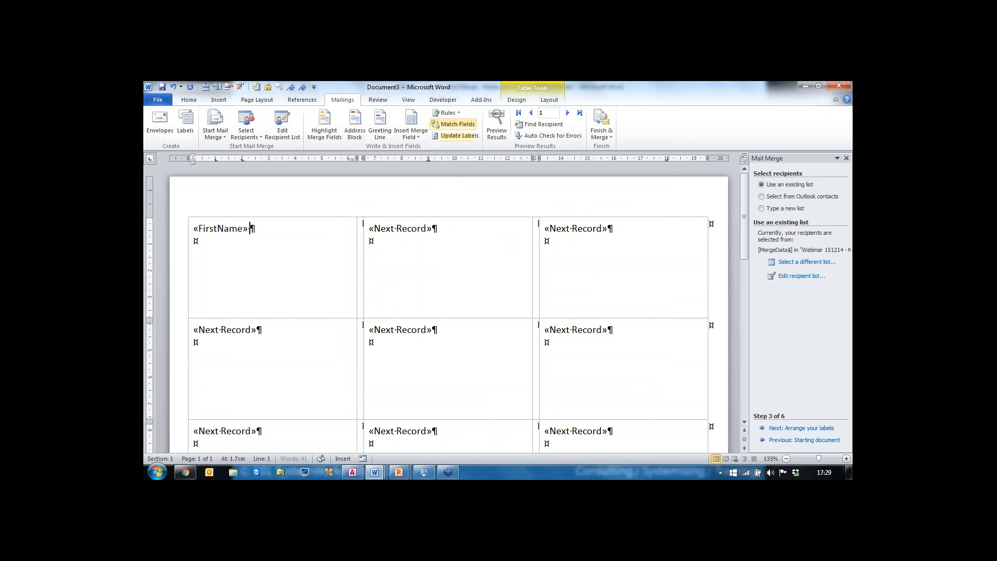
{"action": "left_click", "coordinate": [463, 137]}
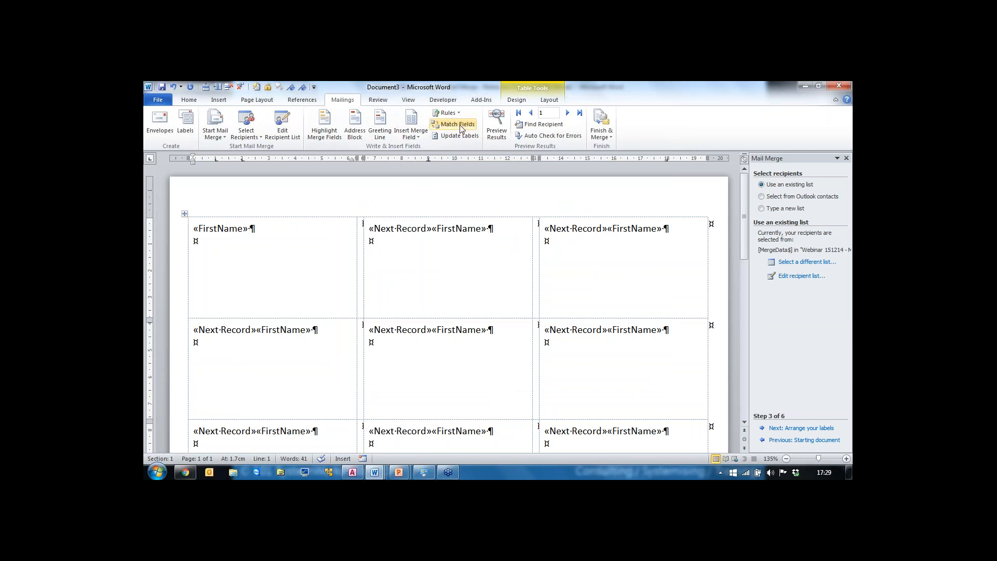
Step: Add LastName, Company, Address1, Town and Postcode fields on separate lines of the first label, then update all labels
{"action": "left_click", "coordinate": [417, 136]}
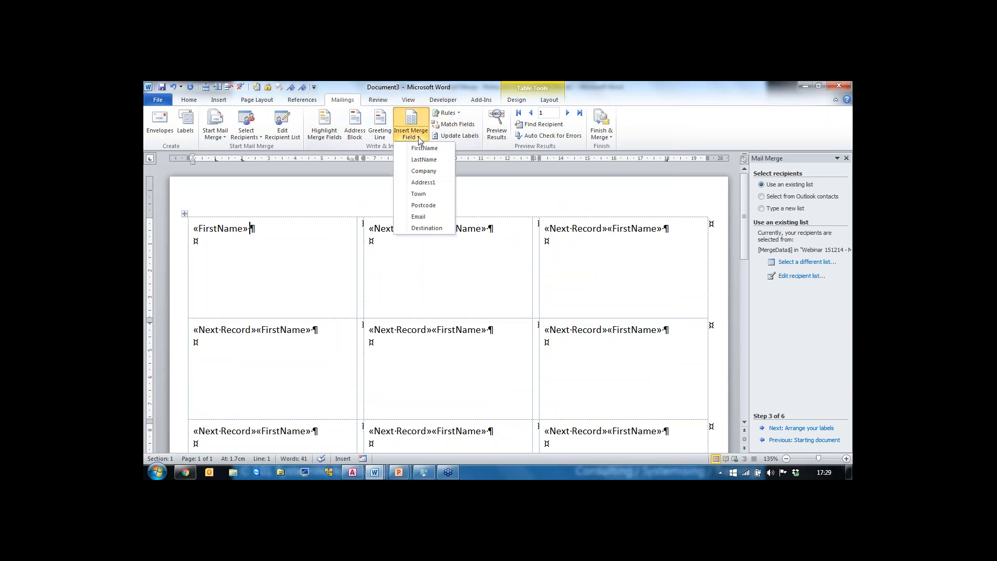
{"action": "left_click", "coordinate": [424, 159]}
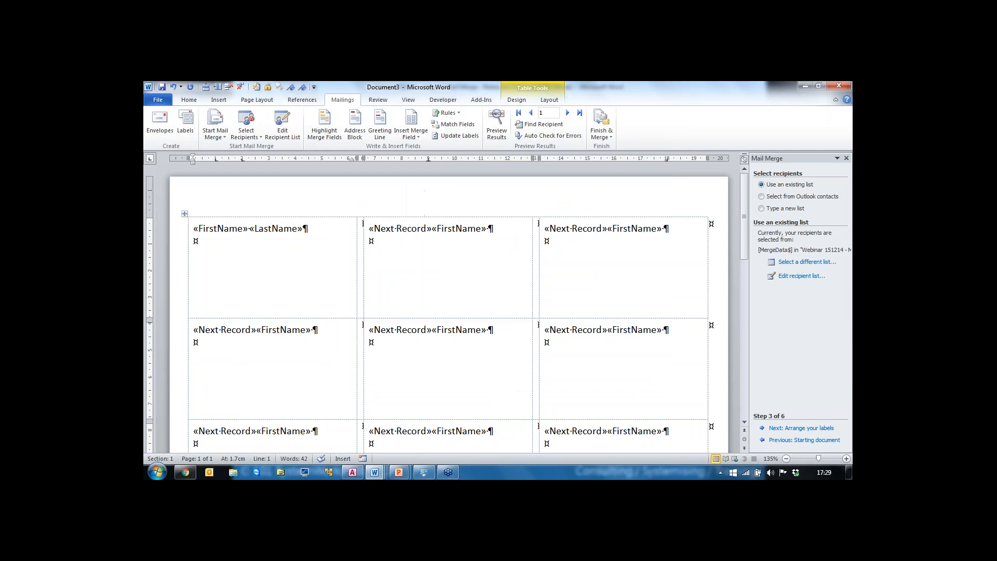
{"action": "key", "text": "Return"}
{"action": "left_click", "coordinate": [411, 136]}
{"action": "left_click", "coordinate": [438, 170]}
{"action": "left_click", "coordinate": [419, 138]}
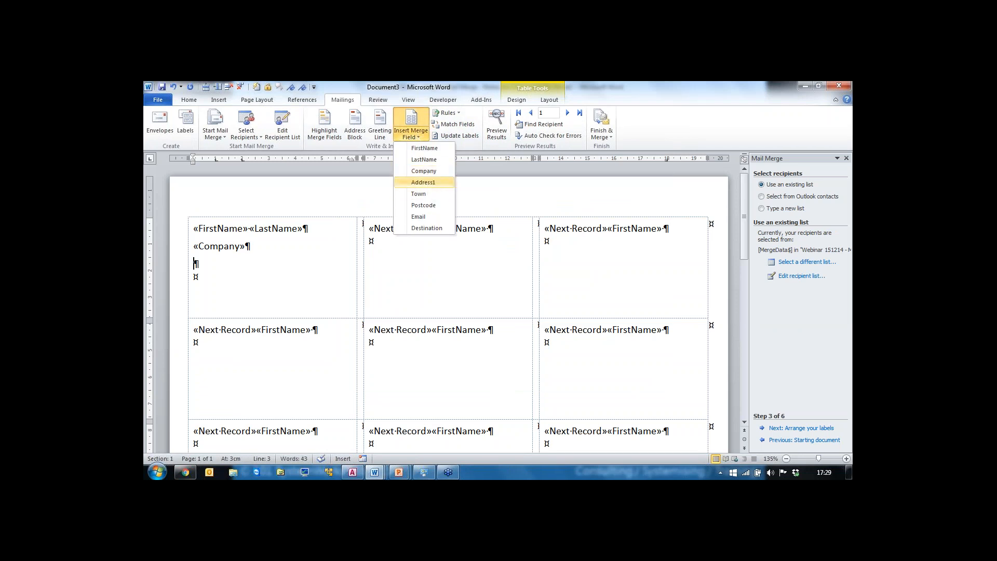
{"action": "left_click", "coordinate": [425, 182]}
{"action": "key", "text": "Return"}
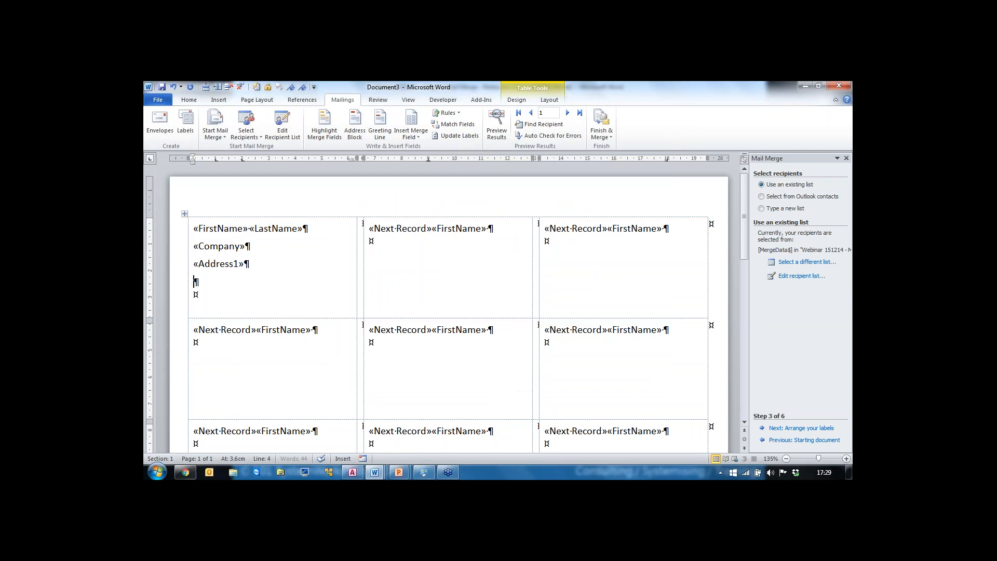
{"action": "left_click", "coordinate": [416, 138]}
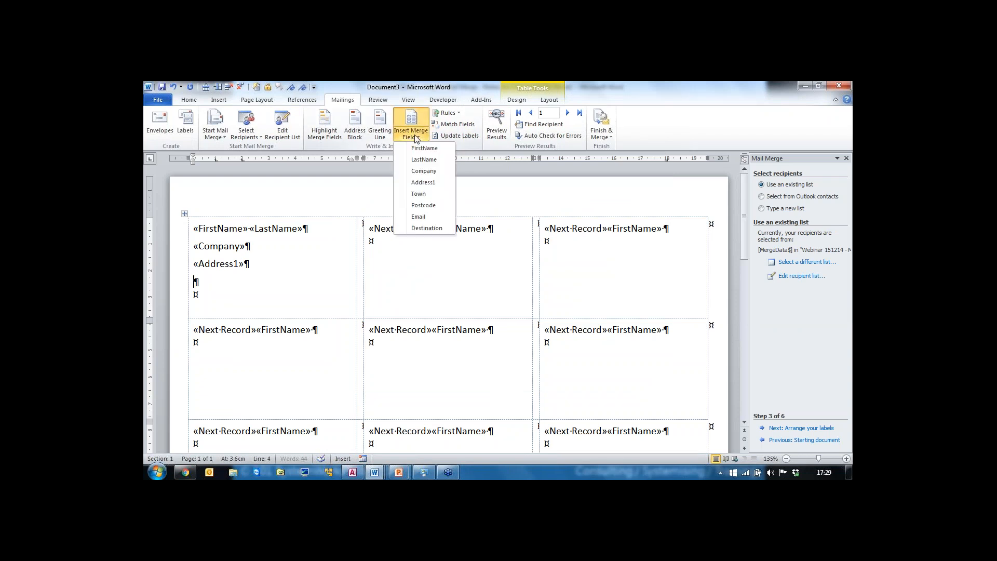
{"action": "left_click", "coordinate": [424, 196]}
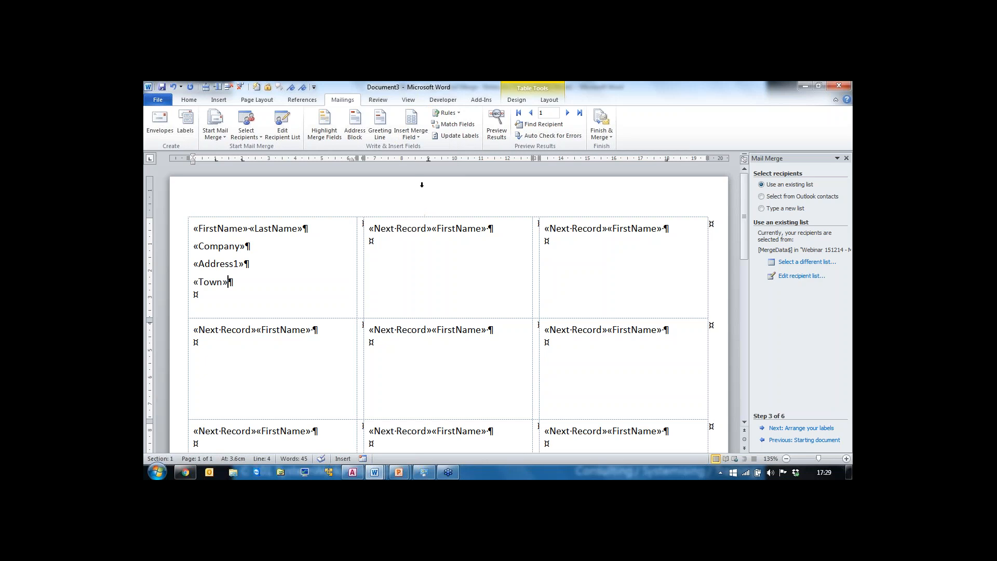
{"action": "key", "text": "Return"}
{"action": "left_click", "coordinate": [417, 137]}
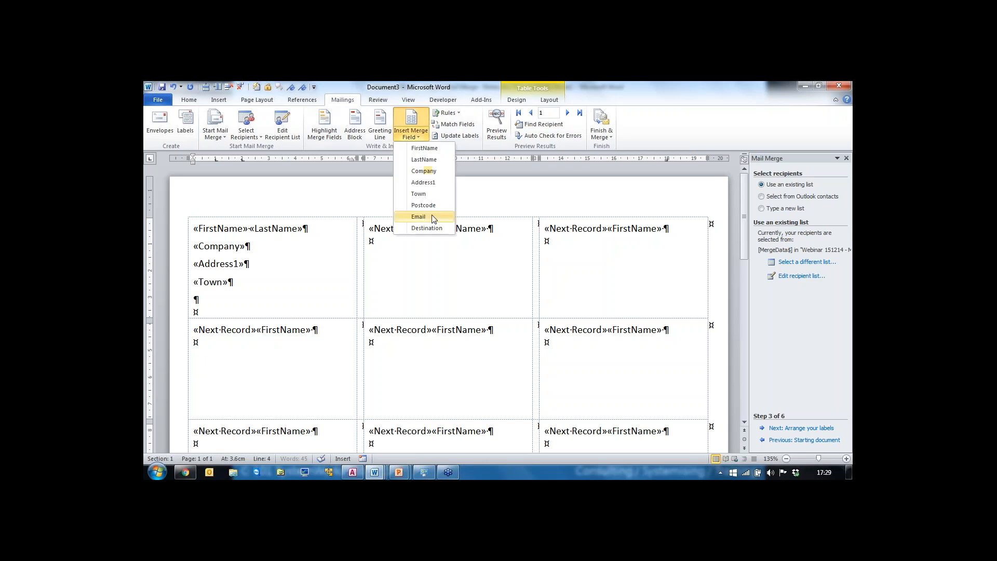
{"action": "left_click", "coordinate": [425, 205]}
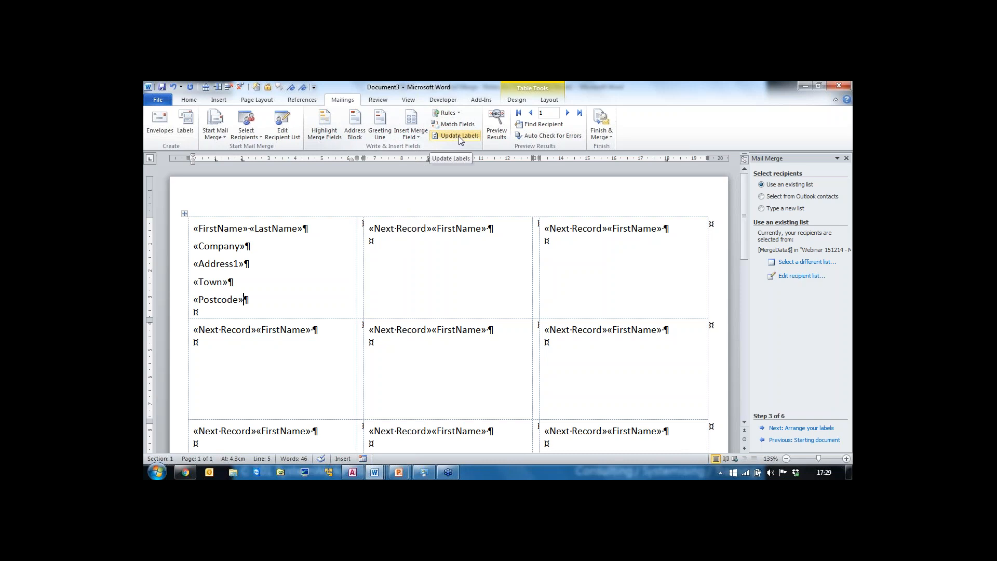
{"action": "left_click", "coordinate": [459, 137]}
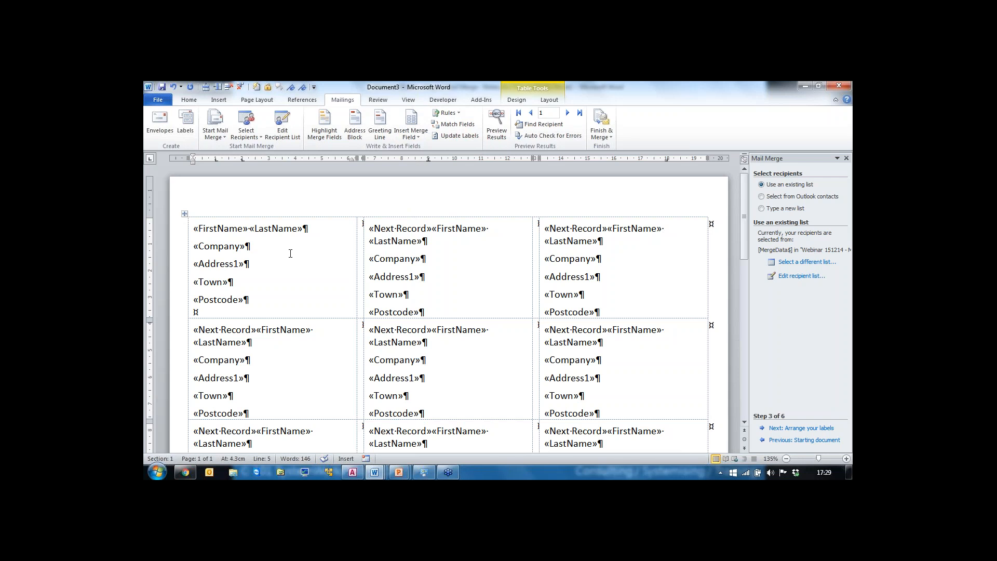
Step: Preview the merged labels with recipient data and scroll through the whole sheet
{"action": "left_click_drag", "start_coordinate": [371, 229], "coordinate": [432, 230]}
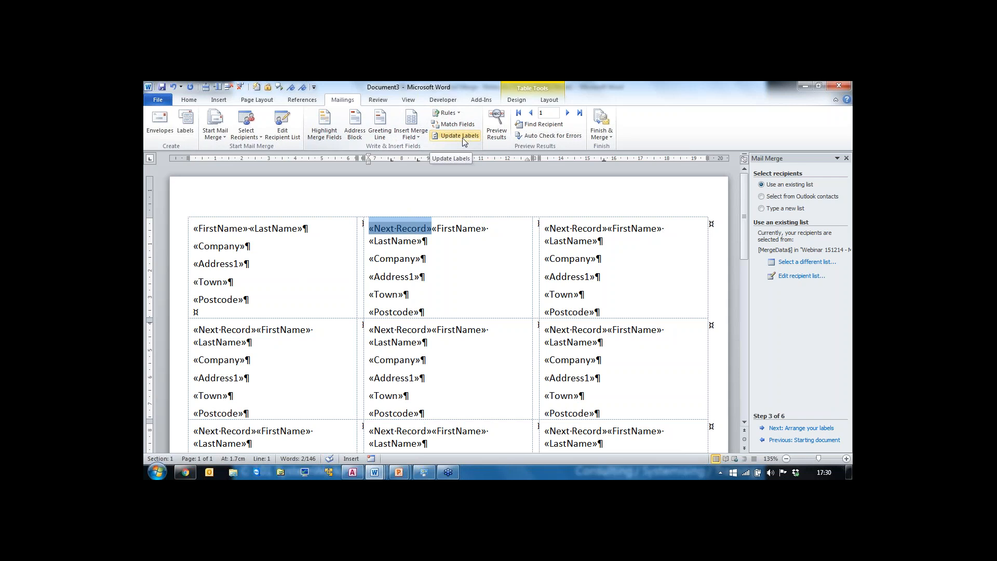
{"action": "left_click", "coordinate": [498, 123]}
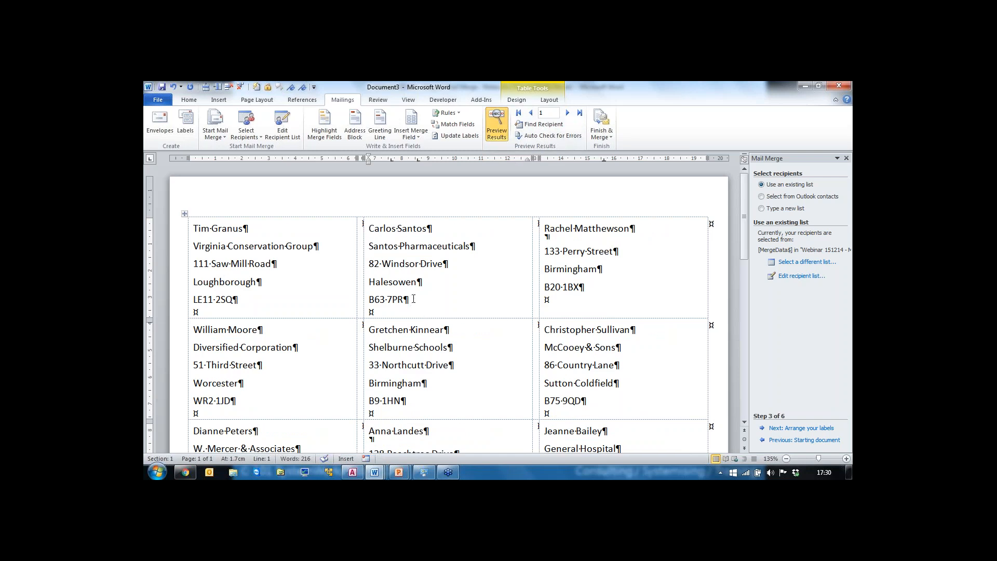
{"action": "scroll", "coordinate": [449, 254], "scroll_direction": "down", "scroll_amount": 8}
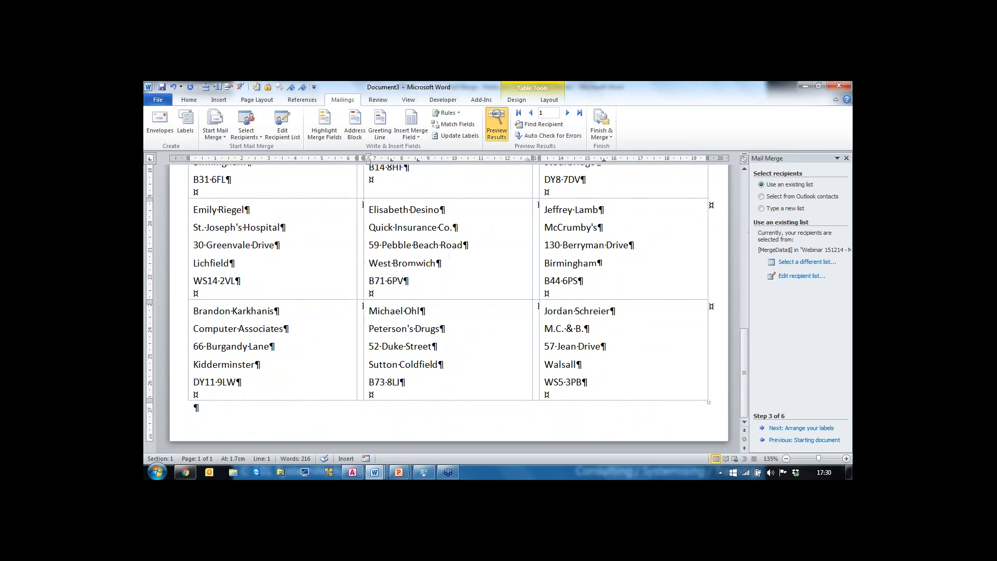
{"action": "scroll", "coordinate": [449, 254], "scroll_direction": "up", "scroll_amount": 4}
{"action": "scroll", "coordinate": [449, 254], "scroll_direction": "up", "scroll_amount": 5}
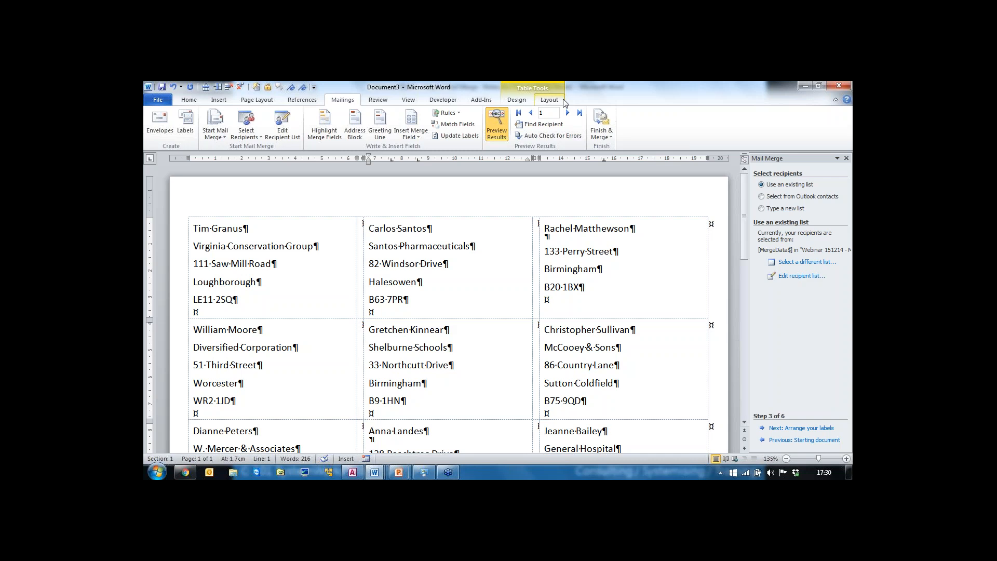
{"action": "left_click", "coordinate": [501, 130]}
{"action": "left_click", "coordinate": [498, 130]}
{"action": "mouse_move", "coordinate": [399, 473]}
{"action": "left_click", "coordinate": [422, 444]}
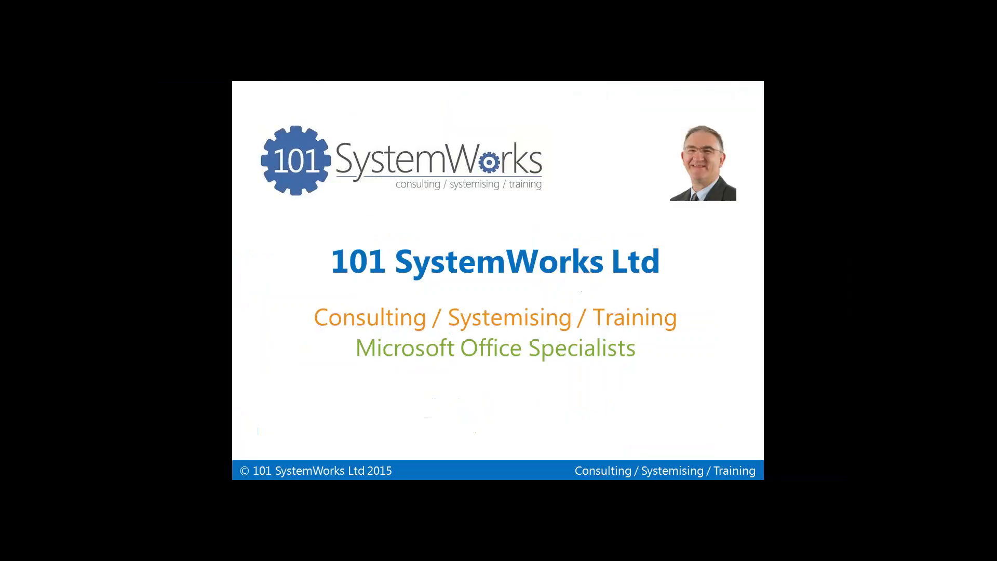
{"action": "key", "text": "Right"}
{"action": "key", "text": "Right"}
{"action": "key", "text": "Right"}
{"action": "key", "text": "Right"}
{"action": "key", "text": "Right"}
{"action": "key", "text": "Right"}
{"action": "key", "text": "Right"}
{"action": "key", "text": "Right"}
{"action": "key", "text": "Right"}
{"action": "key", "text": "Right"}
{"action": "key", "text": "Right"}
{"action": "key", "text": "Right"}
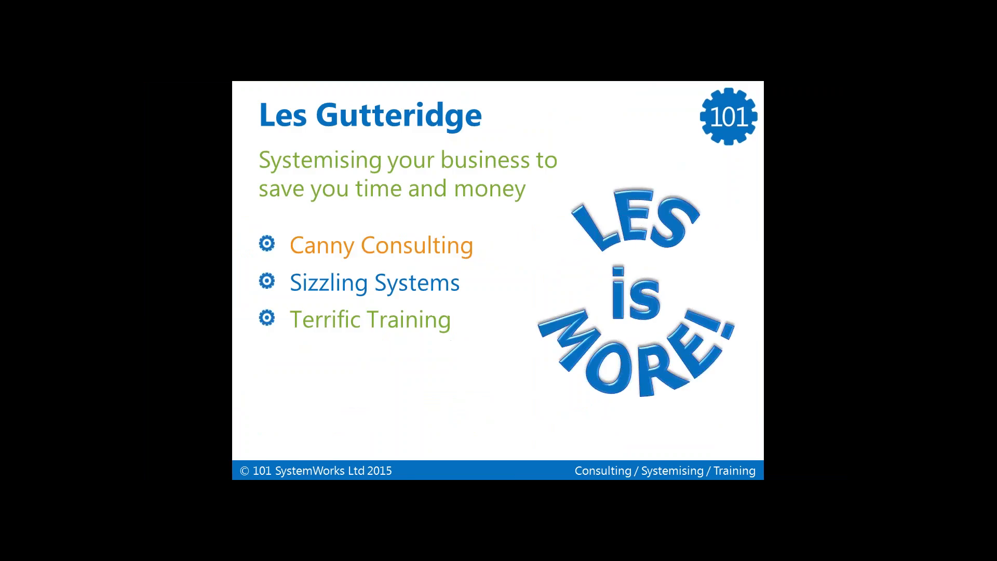
{"action": "key", "text": "Right"}
{"action": "key", "text": "Right"}
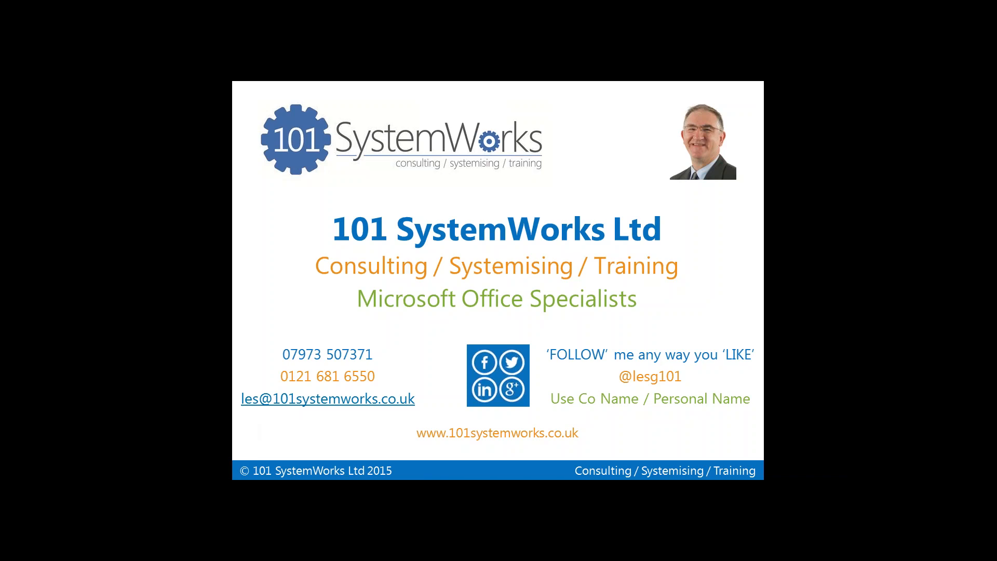
Step: Switch to the Example Main.docx letter and start the Step-by-Step Mail Merge Wizard there
{"action": "mouse_move", "coordinate": [313, 457]}
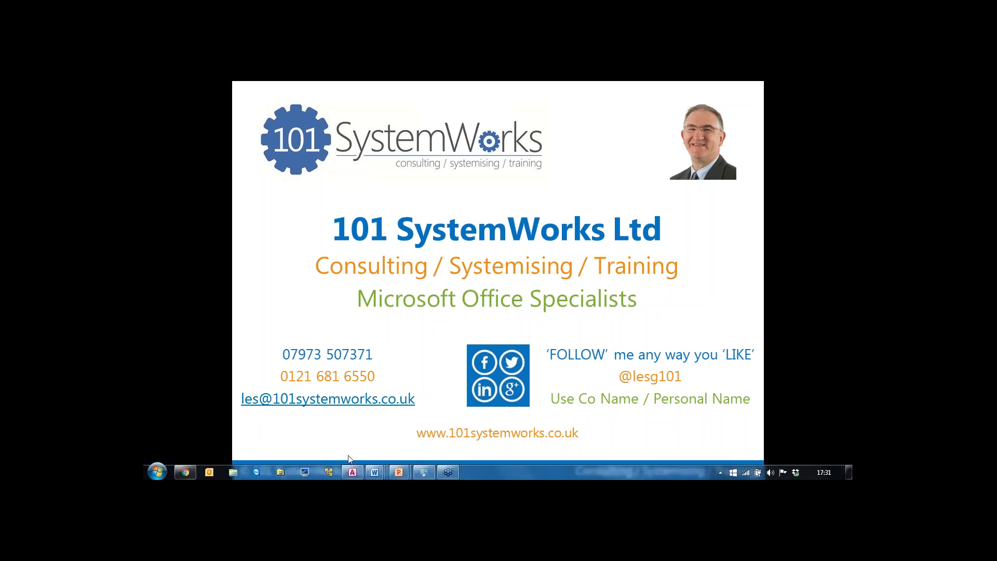
{"action": "mouse_move", "coordinate": [373, 473]}
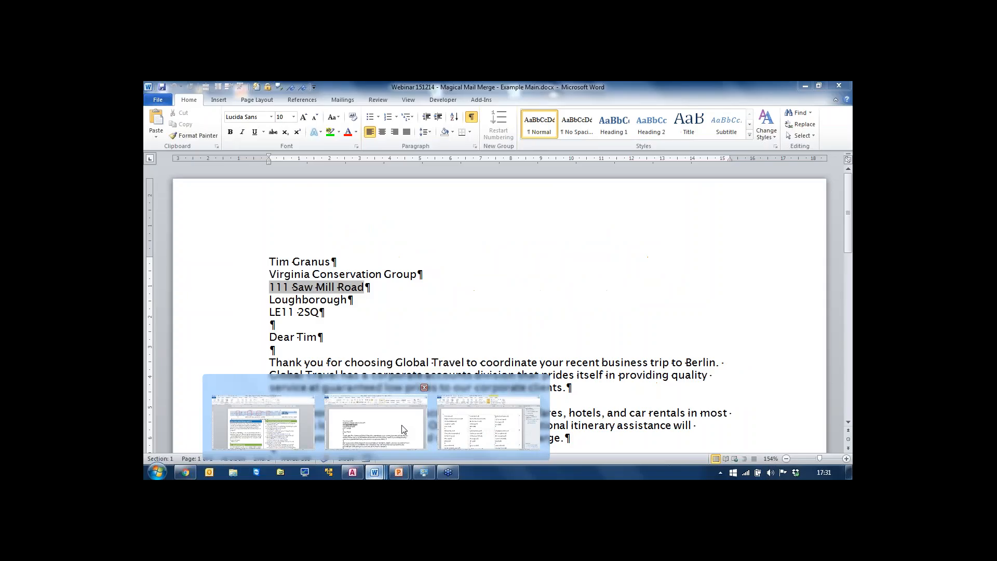
{"action": "left_click", "coordinate": [374, 423]}
{"action": "double_click", "coordinate": [329, 248]}
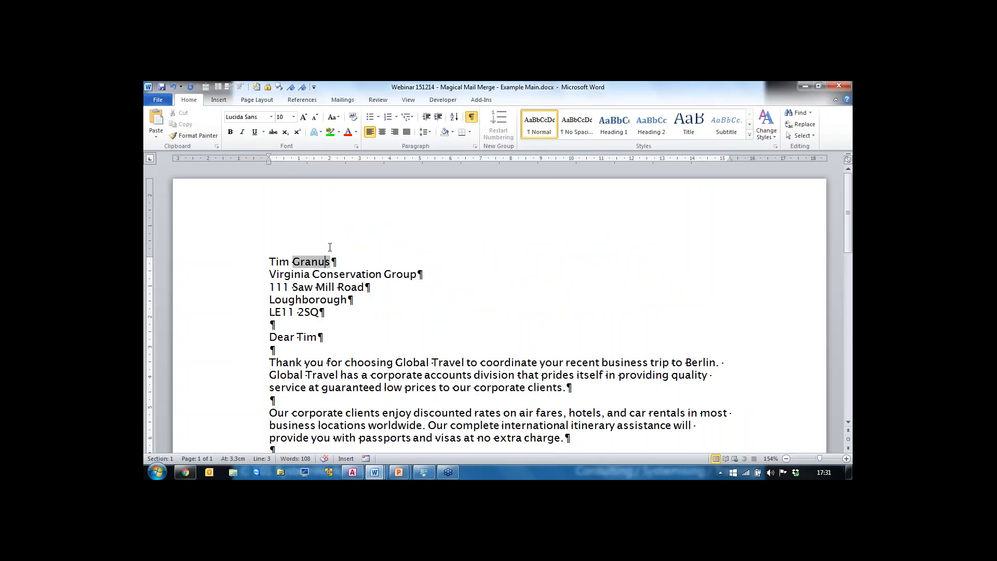
{"action": "left_click", "coordinate": [343, 100]}
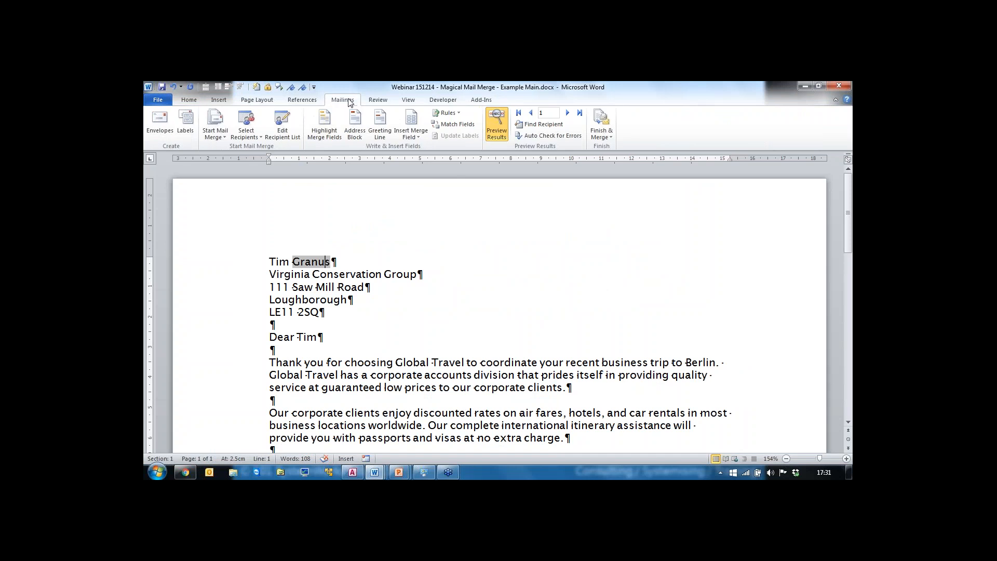
{"action": "left_click", "coordinate": [225, 141]}
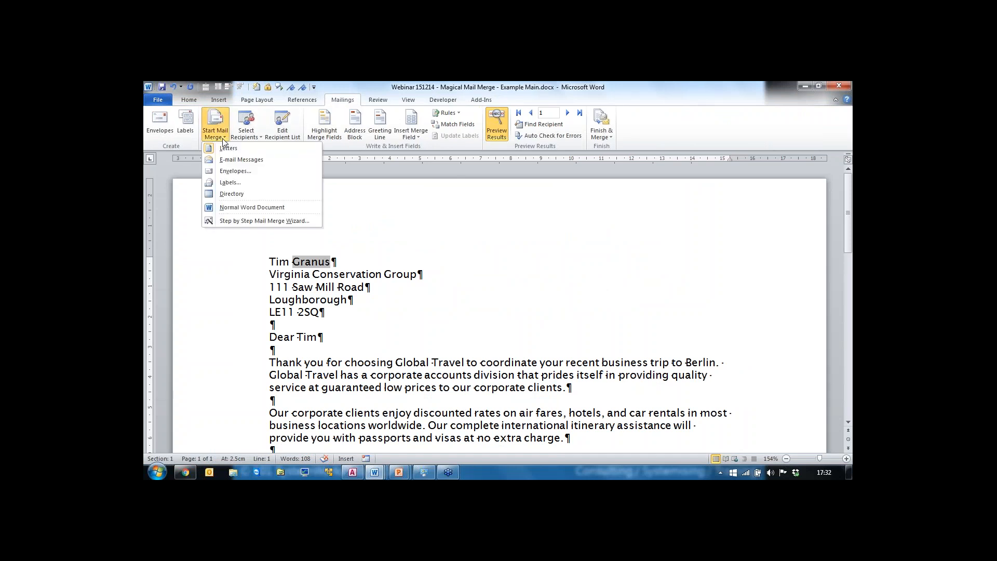
{"action": "left_click", "coordinate": [236, 222]}
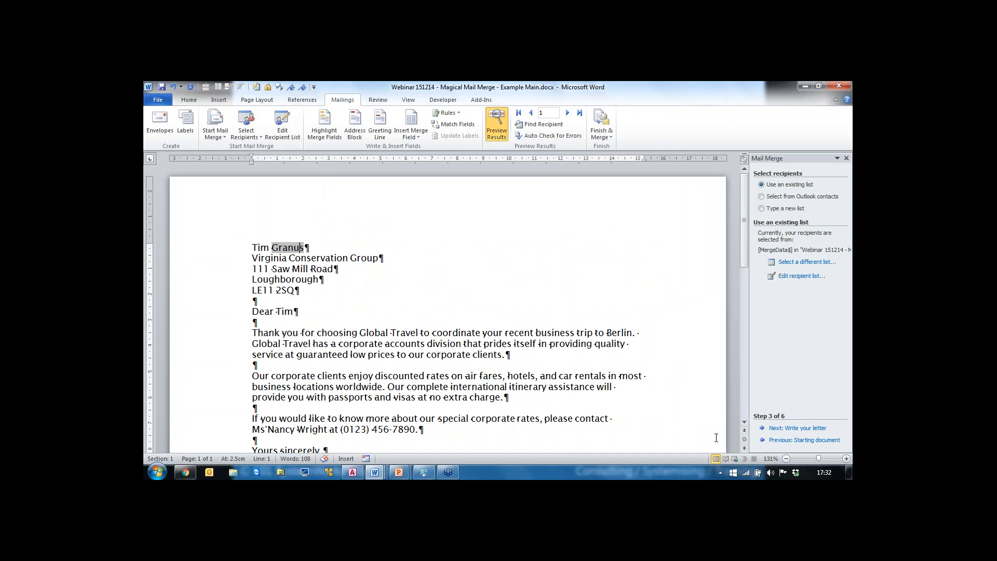
Step: Step back and forward through the wizard to the recipient step, and browse recent data sources without choosing a different list
{"action": "left_click", "coordinate": [778, 440]}
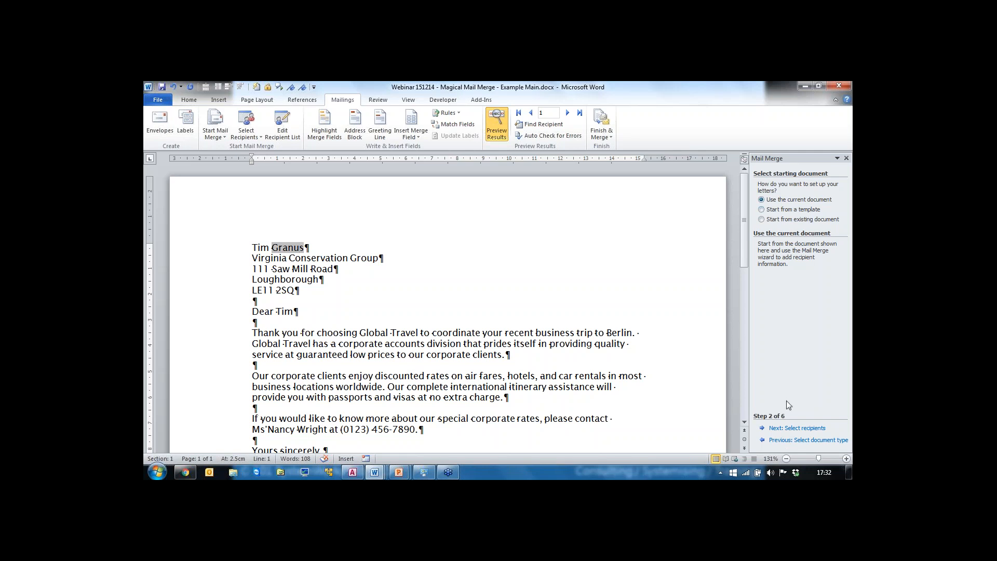
{"action": "left_click", "coordinate": [790, 429]}
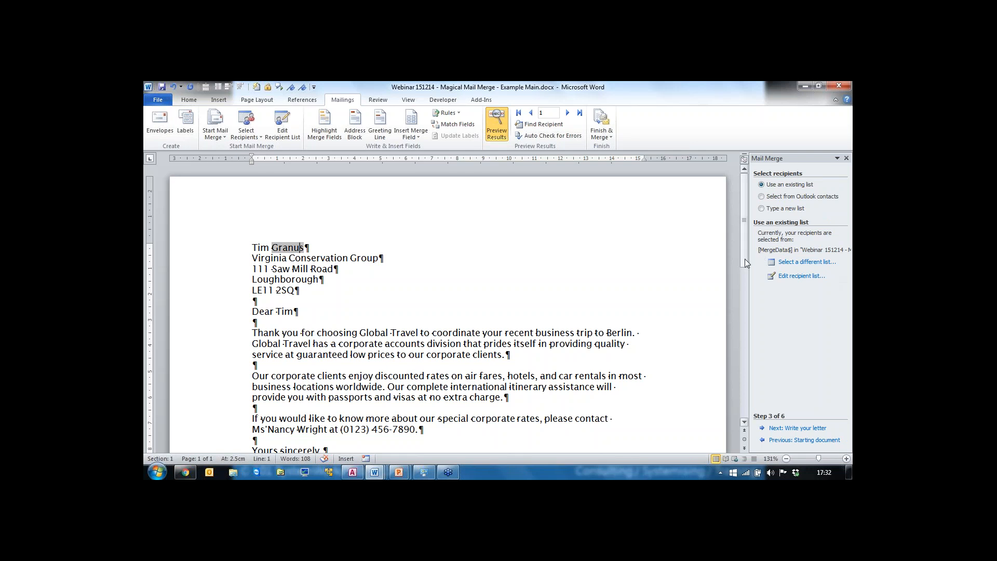
{"action": "left_click", "coordinate": [808, 263]}
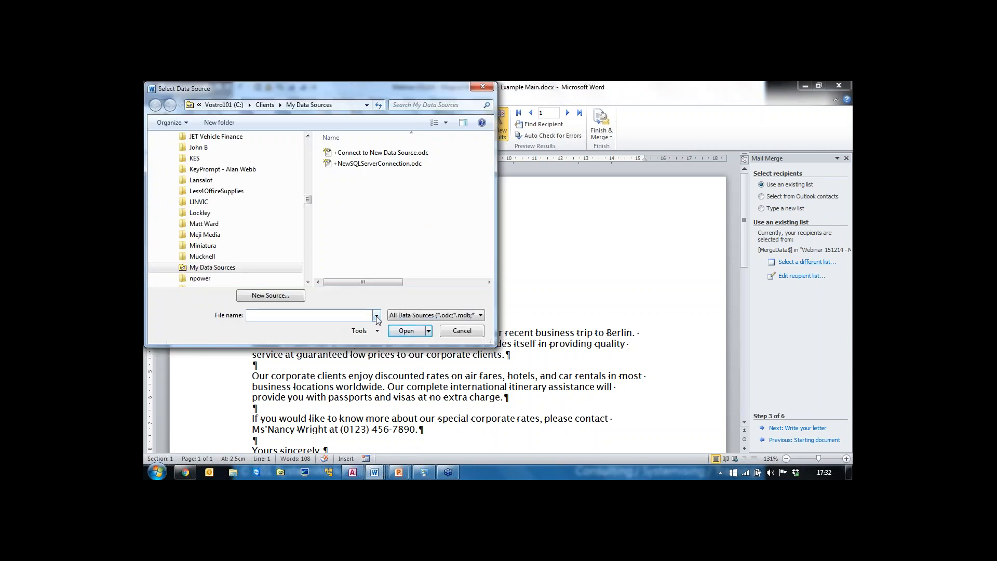
{"action": "left_click", "coordinate": [377, 315]}
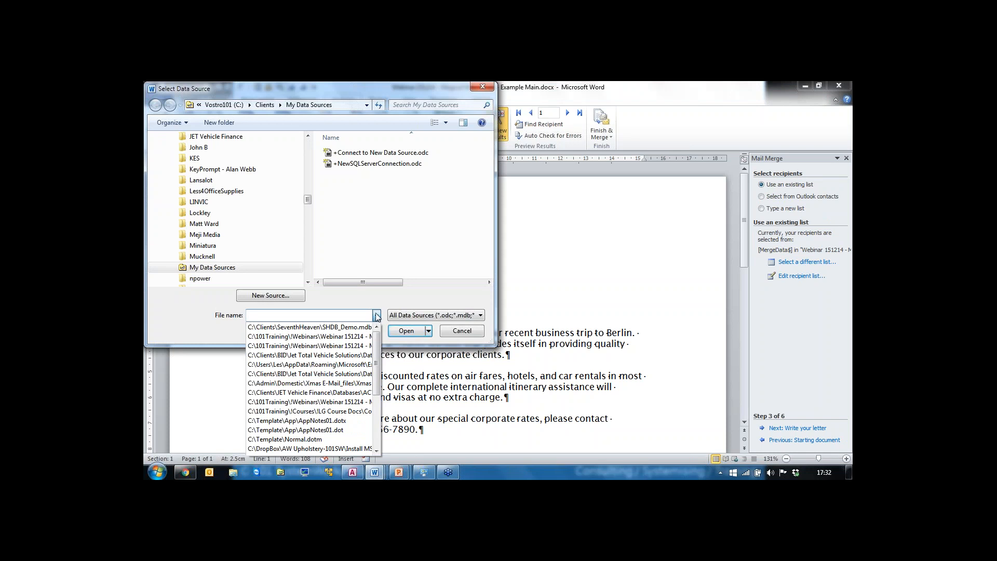
{"action": "left_click", "coordinate": [482, 88]}
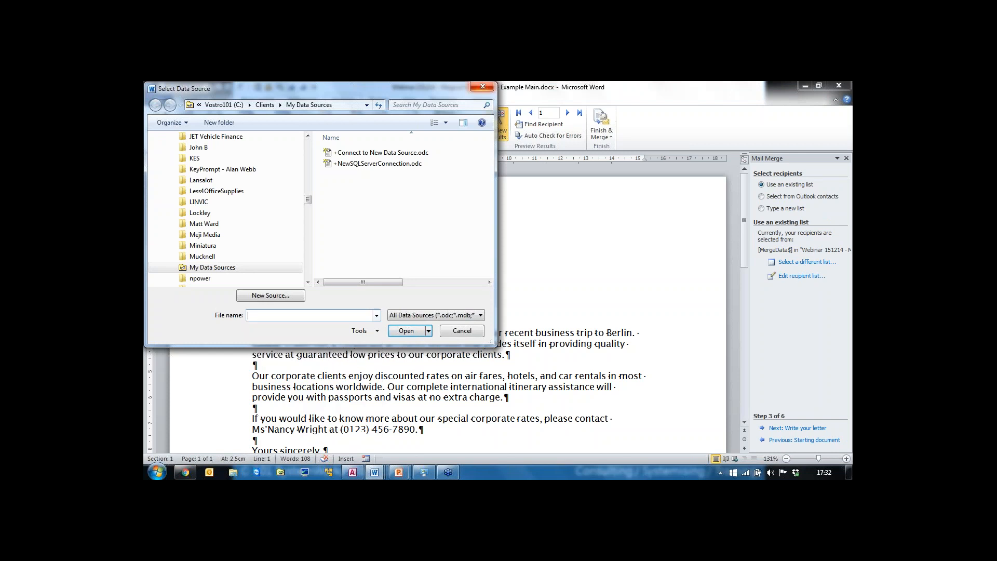
{"action": "left_click", "coordinate": [482, 89]}
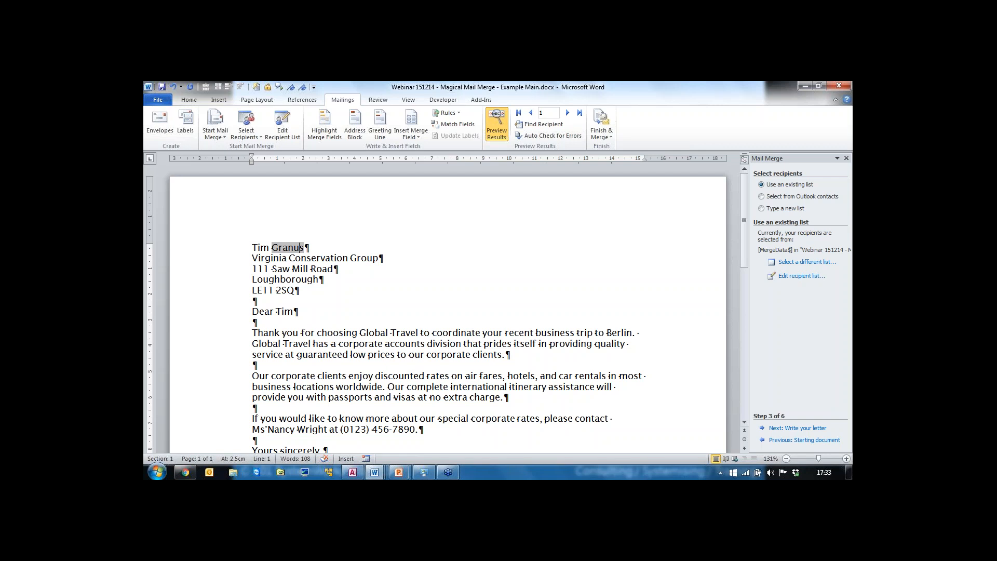
Step: Show the desktop and select the Outlook MM Attachment script file to view its details
{"action": "key", "text": "super+d"}
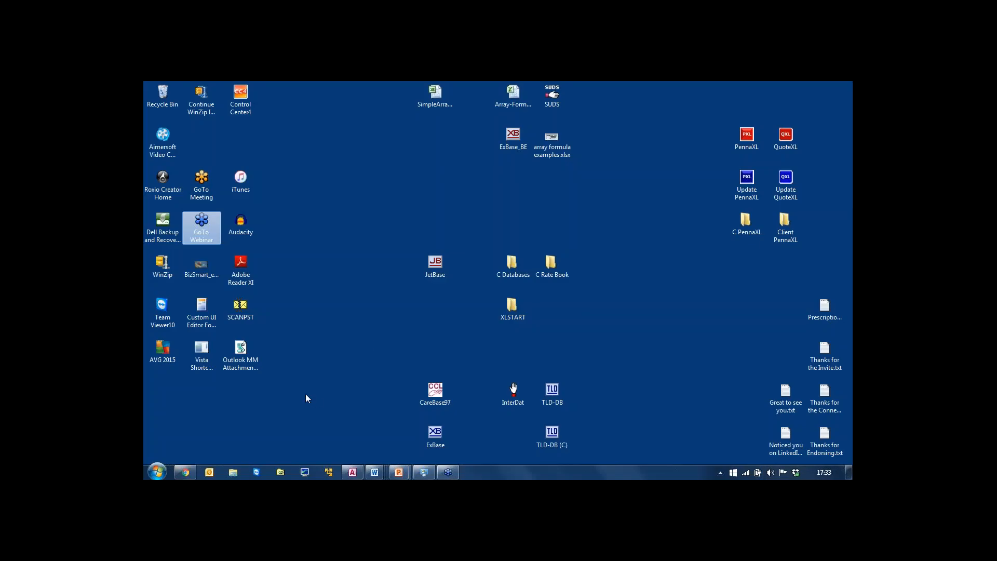
{"action": "left_click", "coordinate": [242, 364]}
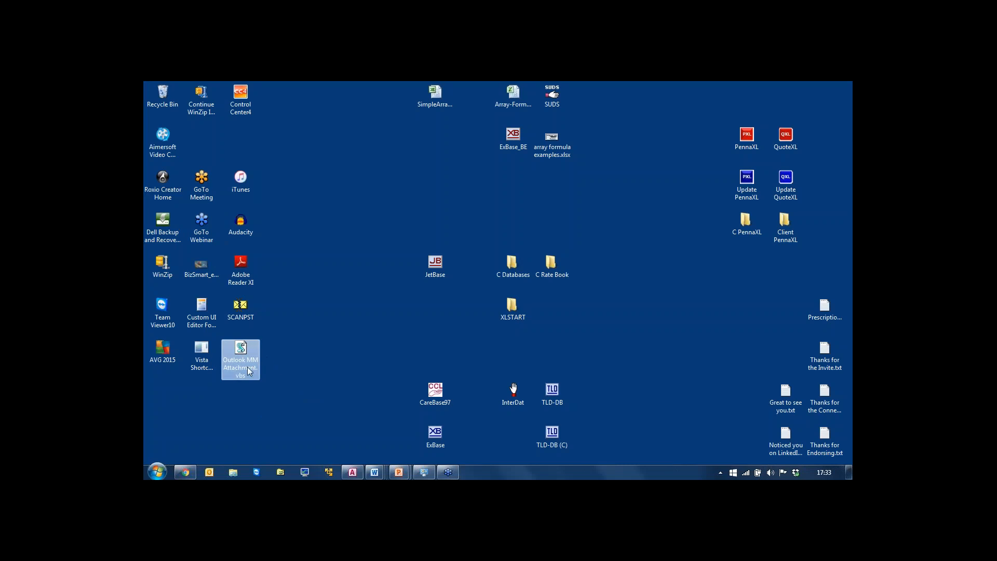
{"action": "mouse_move", "coordinate": [238, 379]}
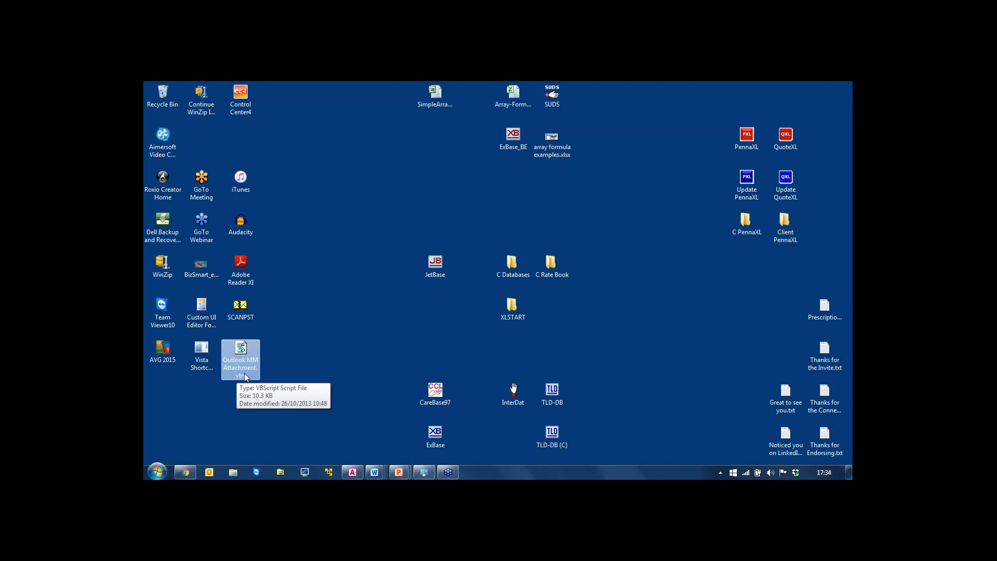
Step: Switch to the PowerPoint slide show to display the closing contact slide
{"action": "left_click", "coordinate": [398, 472]}
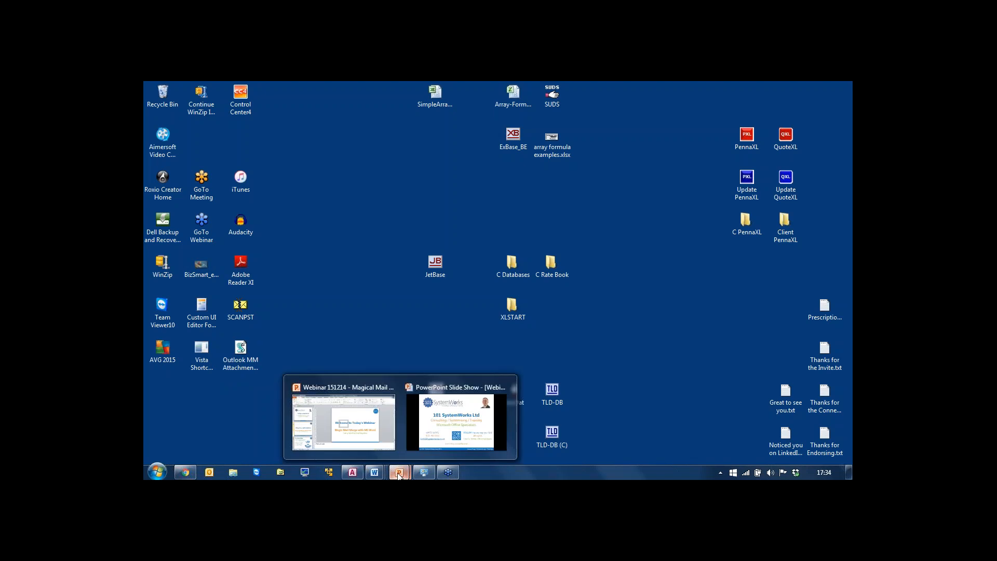
{"action": "left_click", "coordinate": [439, 435]}
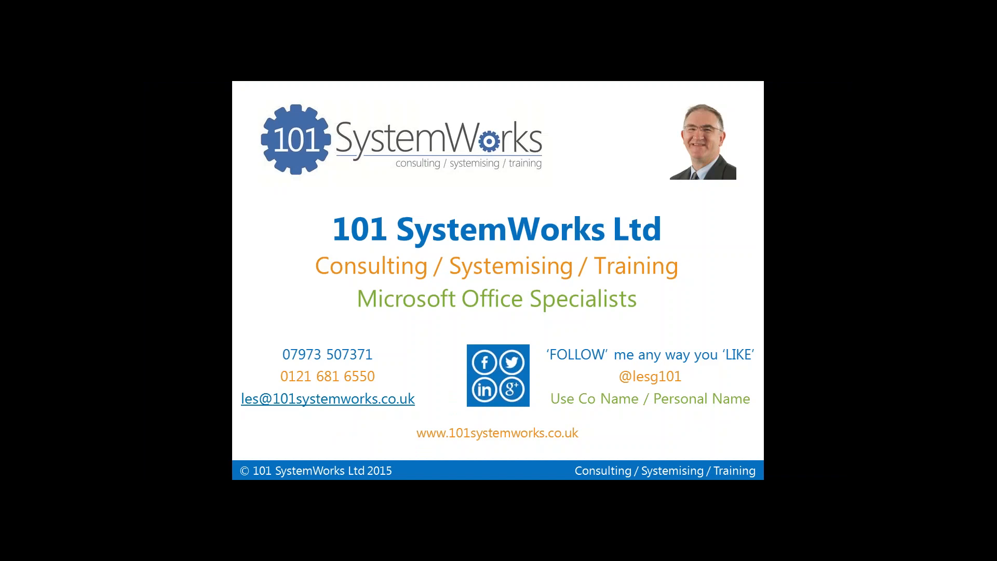